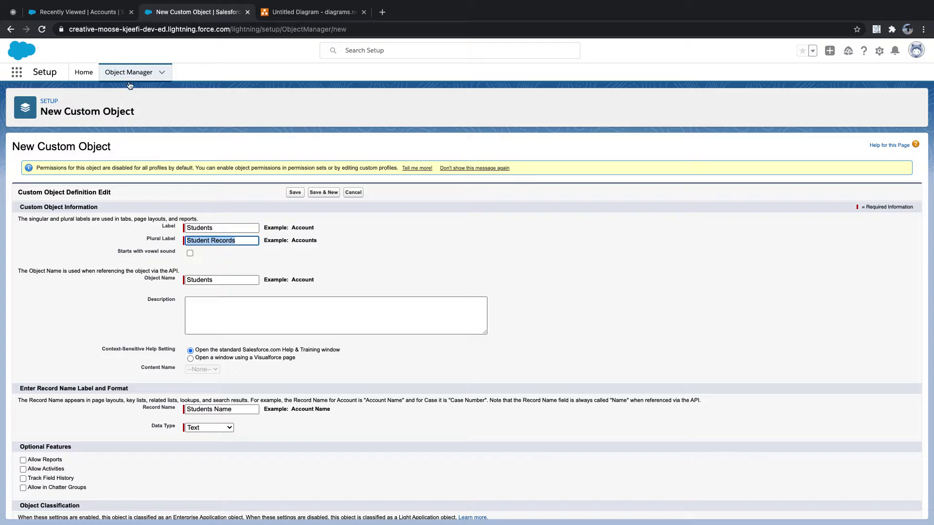
Highlight the Students object name and Record Name heading, then bring up the diagrams.net diagram
{"action": "double_click", "coordinate": [224, 279]}
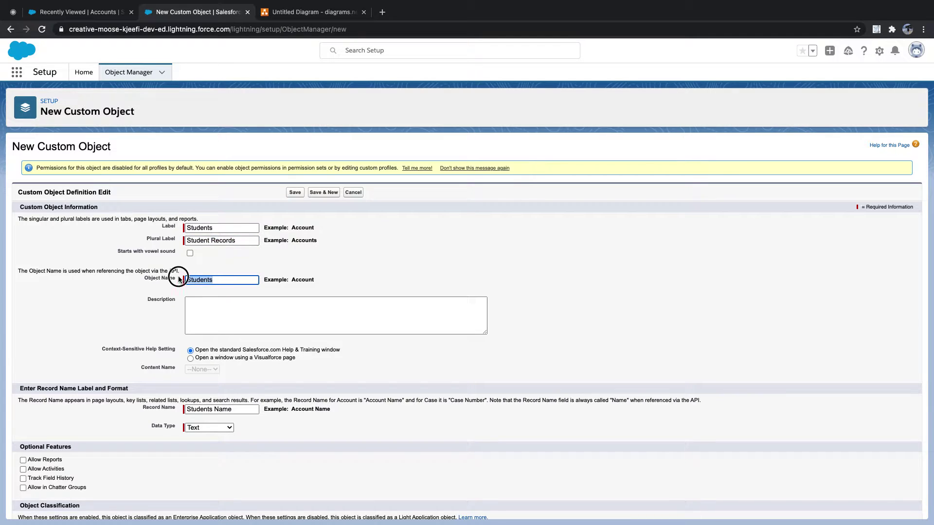
{"action": "scroll", "coordinate": [93, 274], "scroll_direction": "down", "scroll_amount": 3}
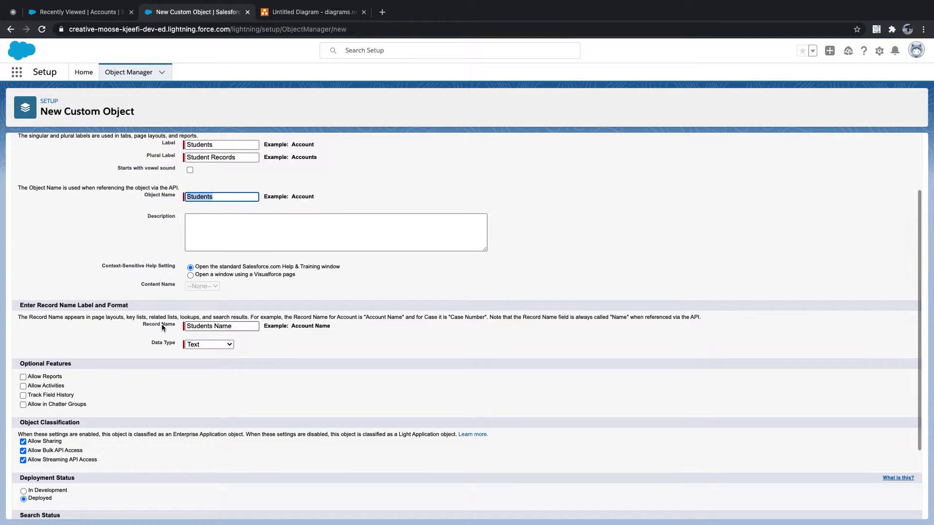
{"action": "left_click_drag", "start_coordinate": [19, 306], "coordinate": [140, 308]}
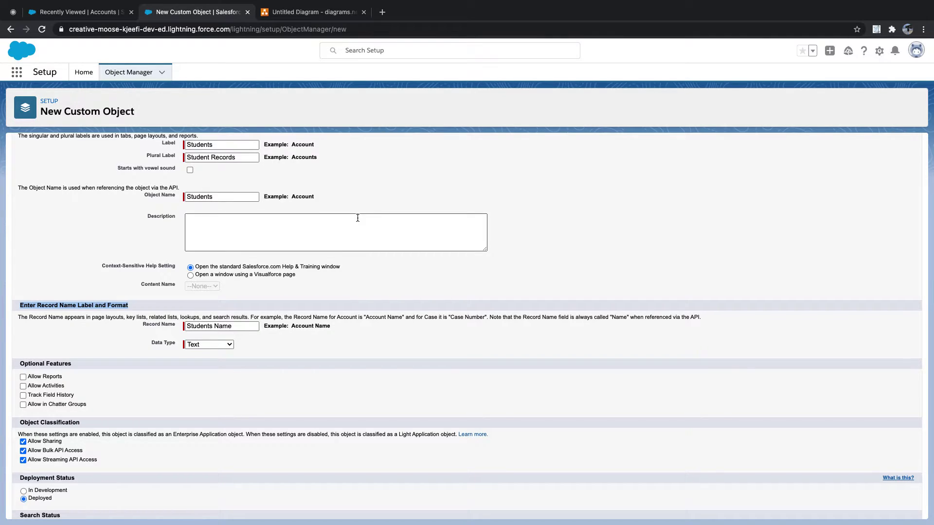
{"action": "left_click", "coordinate": [298, 13]}
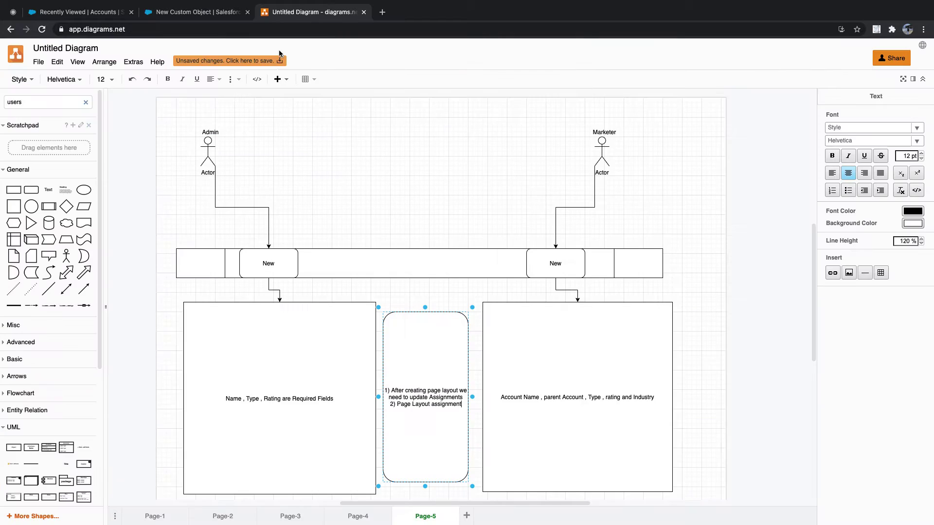
Place a rounded rectangle between Admin and Marketer and size it to 260 by 130
{"action": "left_click_drag", "start_coordinate": [31, 190], "coordinate": [352, 144]}
{"action": "left_click", "coordinate": [413, 212]}
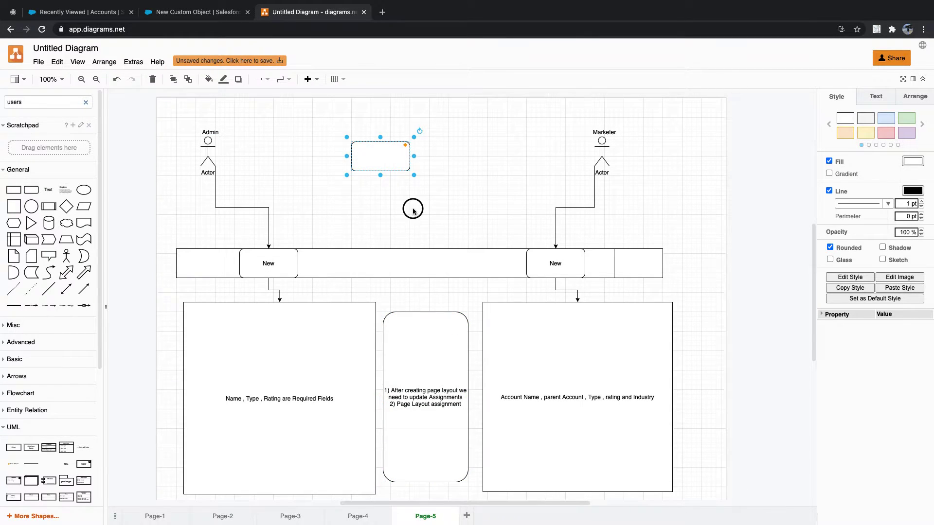
{"action": "left_click", "coordinate": [383, 155]}
{"action": "left_click_drag", "start_coordinate": [381, 174], "coordinate": [383, 205]}
{"action": "left_click_drag", "start_coordinate": [410, 174], "coordinate": [479, 178]}
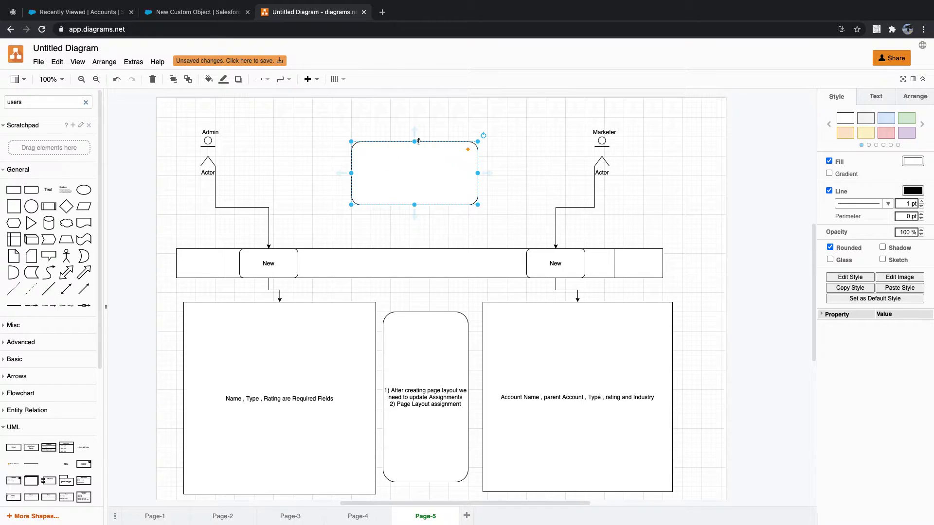
{"action": "left_click", "coordinate": [424, 123]}
Add a 260 by 40 rounded header shape on top of the box
{"action": "mouse_move", "coordinate": [34, 192]}
{"action": "left_click_drag", "start_coordinate": [34, 193], "coordinate": [480, 156]}
{"action": "left_click_drag", "start_coordinate": [415, 171], "coordinate": [415, 161]}
{"action": "left_click", "coordinate": [542, 162]}
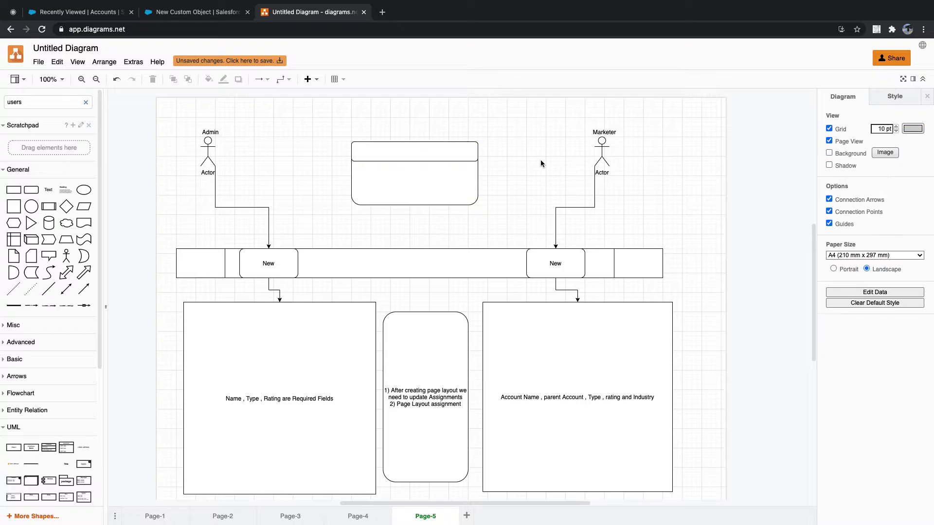
Label the header 'Object Record Name ( Text and Auto Number )' and connect it to the bar below
{"action": "double_click", "coordinate": [421, 150]}
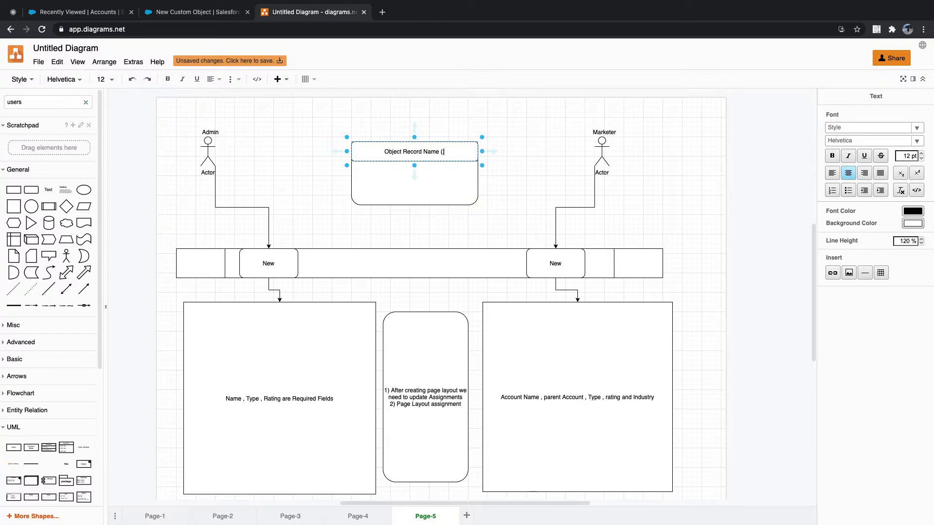
{"action": "type", "text": "Text and Auto Number"}
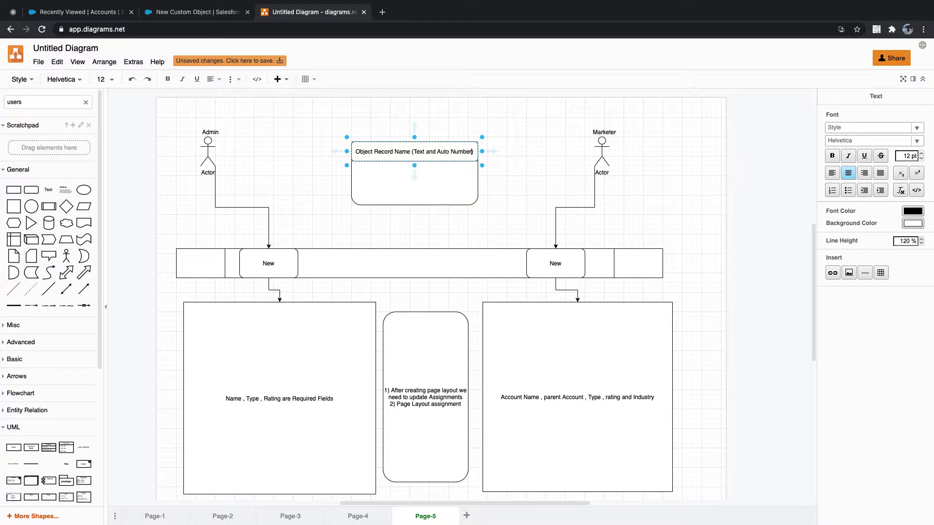
{"action": "left_click", "coordinate": [413, 152]}
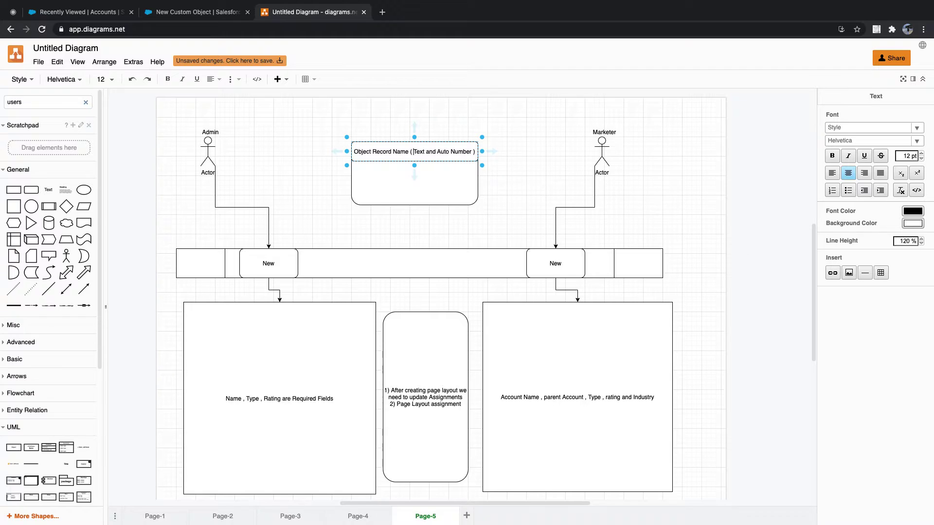
{"action": "left_click", "coordinate": [418, 168]}
{"action": "left_click", "coordinate": [515, 158]}
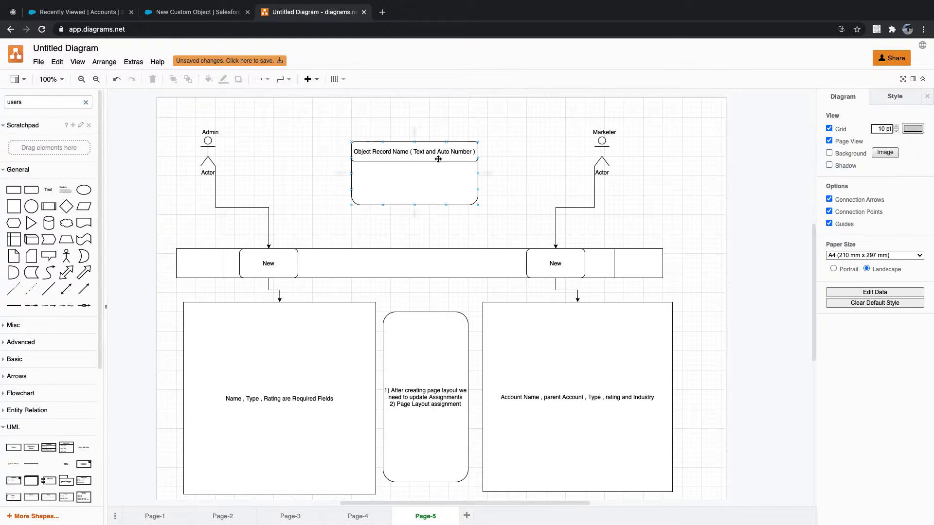
{"action": "left_click_drag", "start_coordinate": [481, 152], "coordinate": [457, 261]}
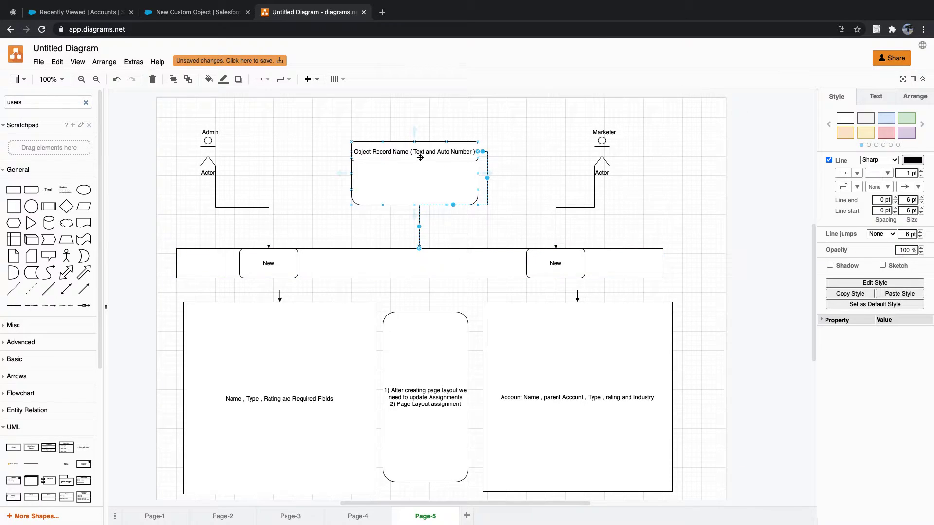
{"action": "left_click", "coordinate": [76, 8]}
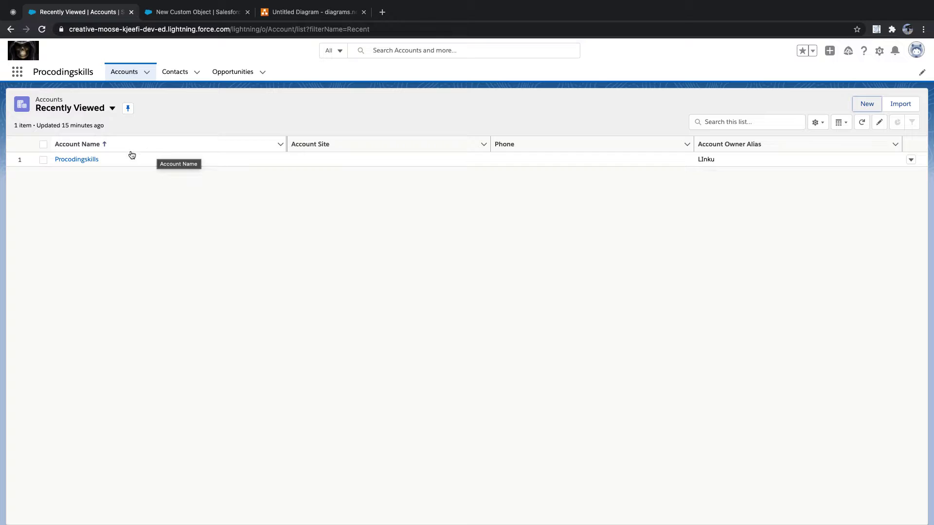
Keep the Text data type and change the Students record name to 'Name'
{"action": "left_click", "coordinate": [52, 160]}
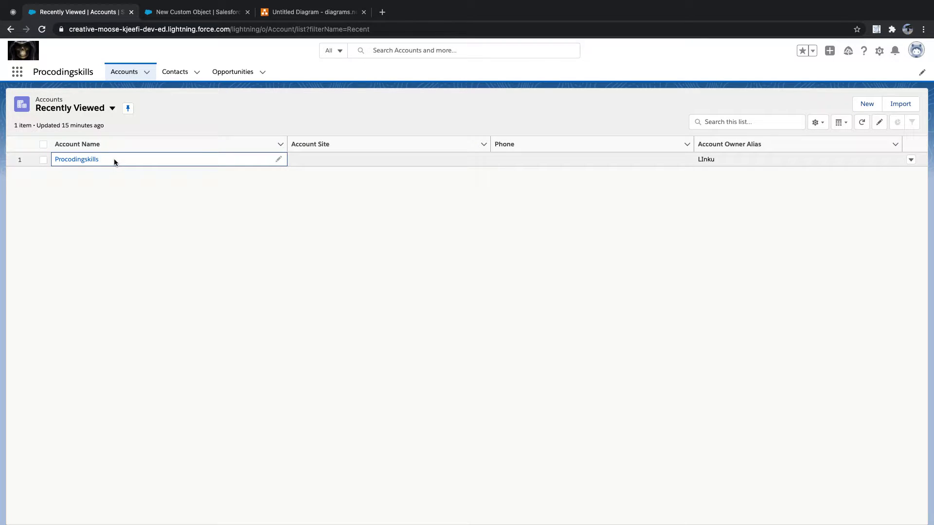
{"action": "left_click", "coordinate": [188, 11]}
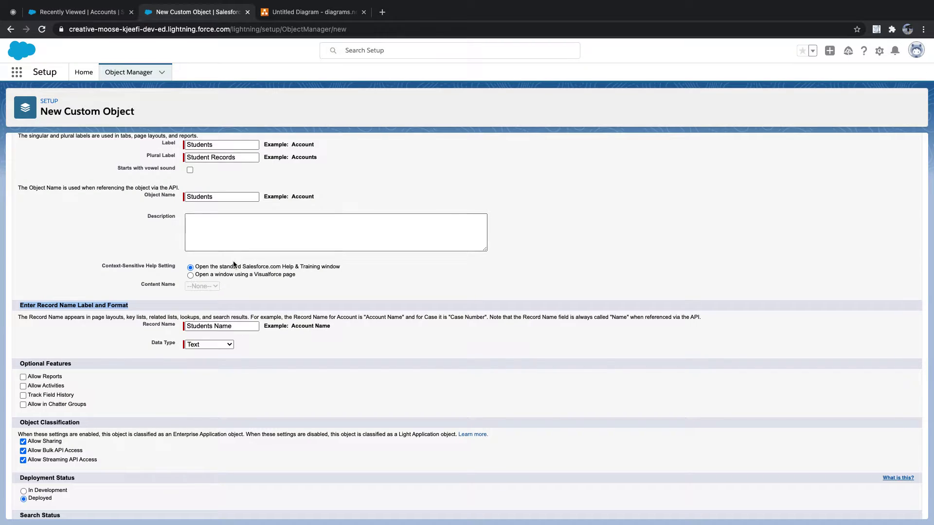
{"action": "left_click", "coordinate": [126, 319]}
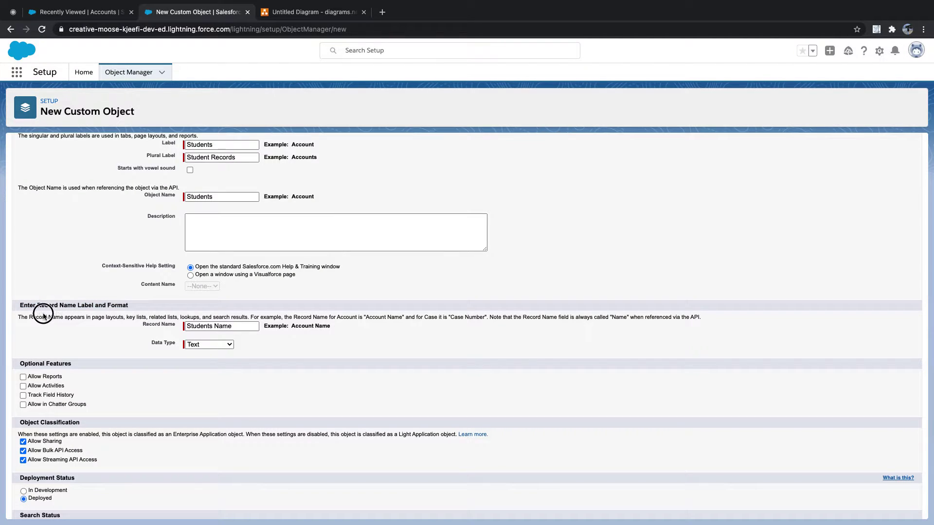
{"action": "triple_click", "coordinate": [26, 305]}
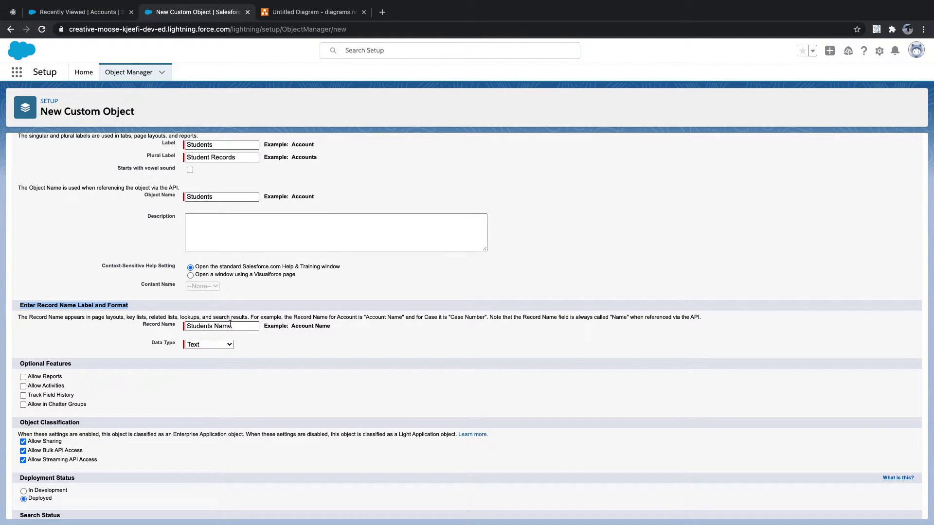
{"action": "left_click", "coordinate": [229, 345]}
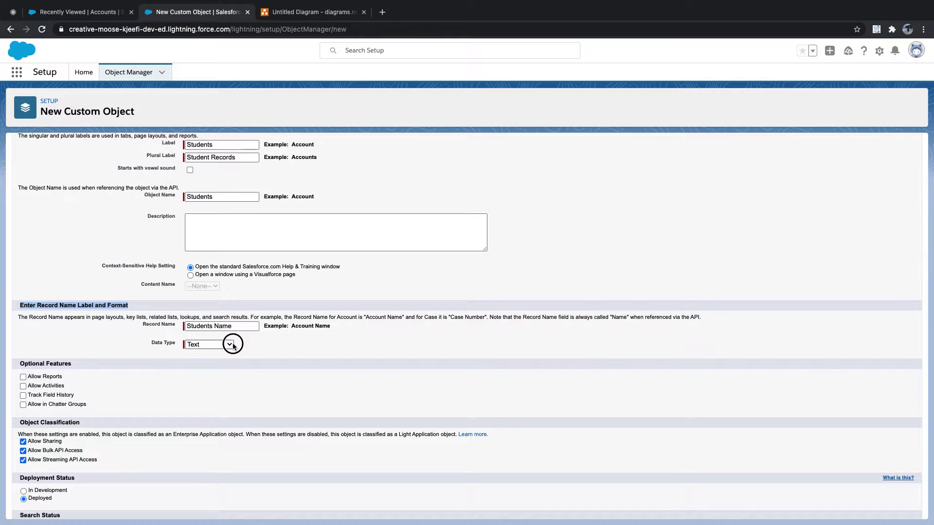
{"action": "left_click", "coordinate": [245, 325]}
{"action": "left_click_drag", "start_coordinate": [214, 325], "coordinate": [186, 325]}
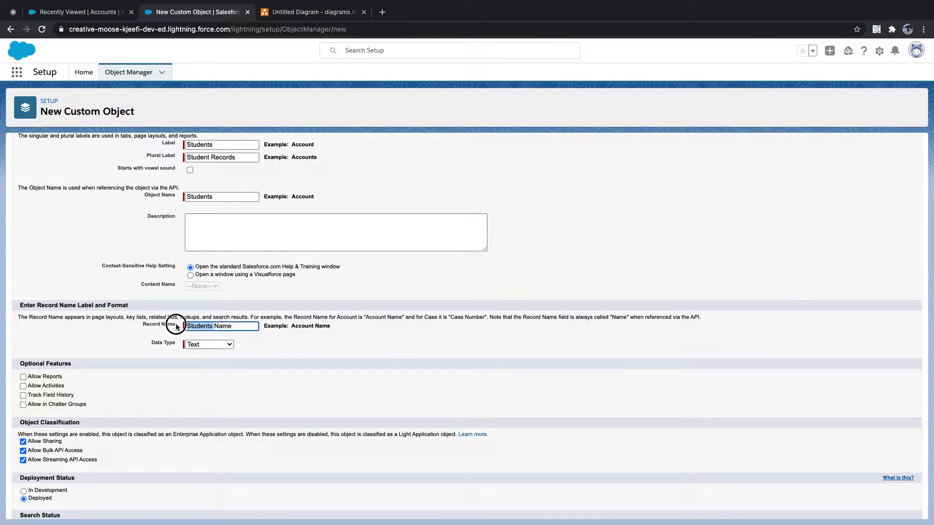
{"action": "key", "text": "BackSpace"}
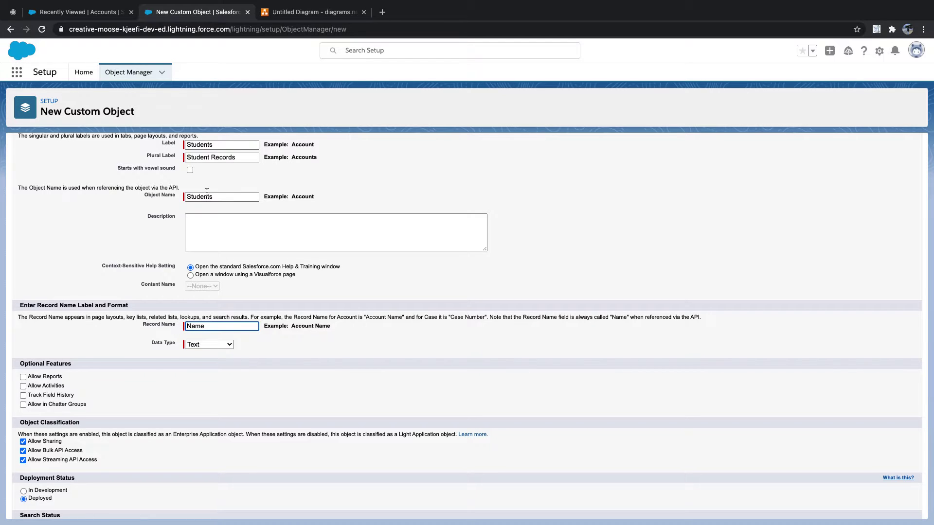
Tick Allow Reports, Allow Activities and Track Field History, and highlight the Deployed status
{"action": "scroll", "coordinate": [203, 328], "scroll_direction": "down", "scroll_amount": 3}
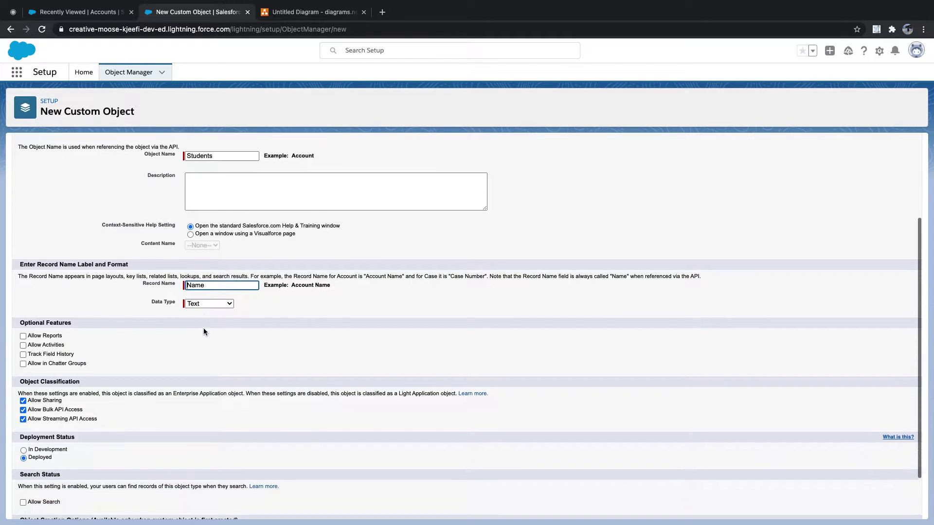
{"action": "left_click", "coordinate": [23, 293]}
{"action": "left_click", "coordinate": [23, 301]}
{"action": "left_click", "coordinate": [23, 310]}
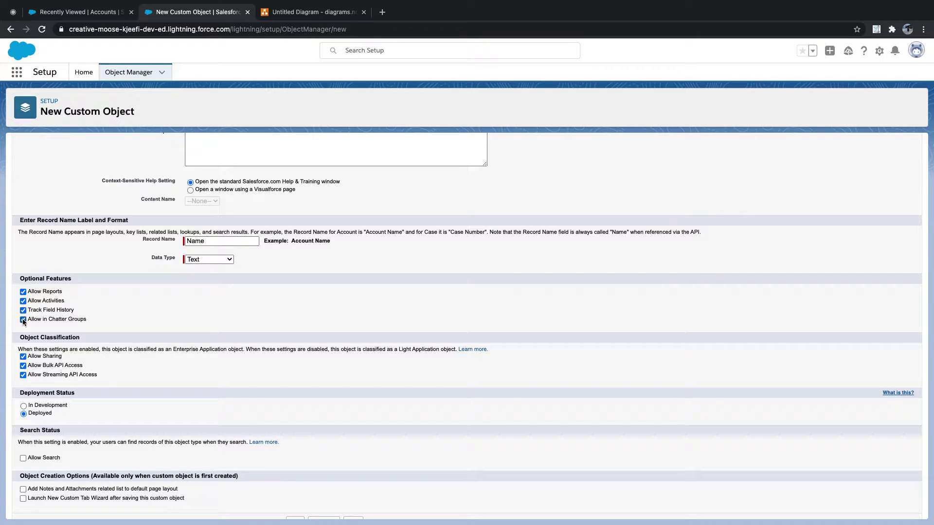
{"action": "scroll", "coordinate": [82, 315], "scroll_direction": "down", "scroll_amount": 1}
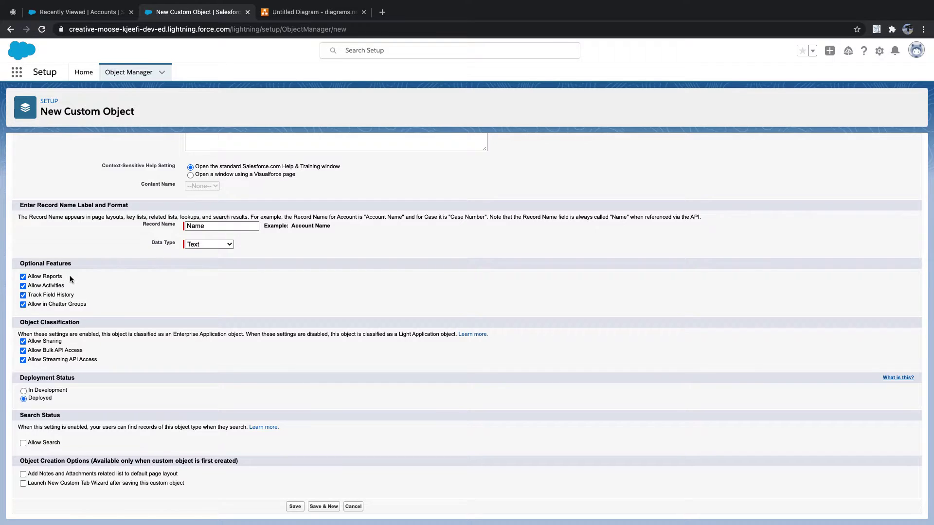
{"action": "triple_click", "coordinate": [29, 291]}
{"action": "left_click", "coordinate": [19, 379]}
{"action": "left_click_drag", "start_coordinate": [60, 399], "coordinate": [22, 400]}
Search Salesforce for 'likith', review the search scope choices, and return to the object form
{"action": "left_click", "coordinate": [75, 14]}
{"action": "left_click", "coordinate": [384, 50]}
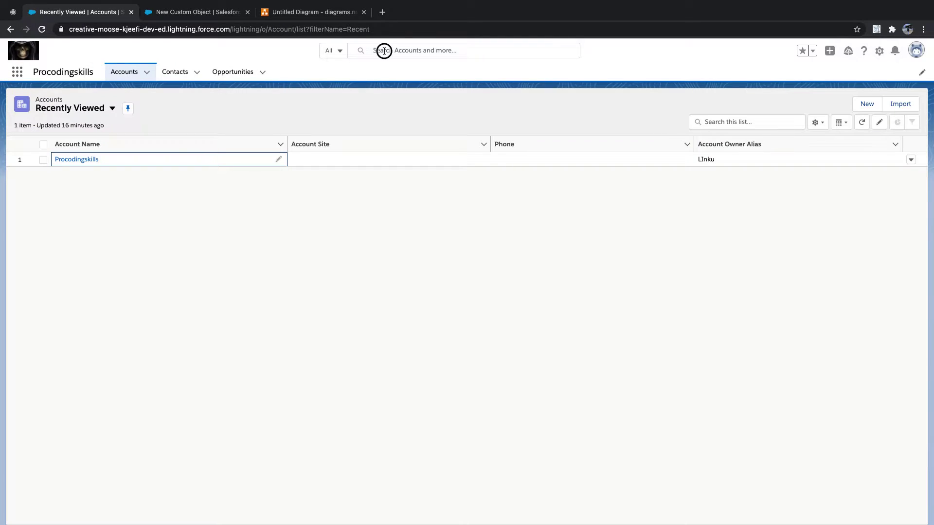
{"action": "type", "text": "likith"}
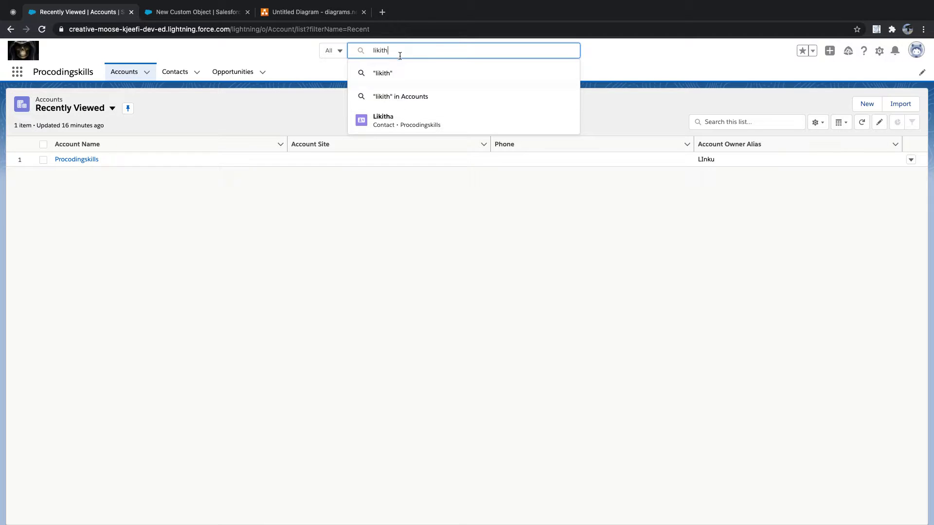
{"action": "left_click_drag", "start_coordinate": [406, 50], "coordinate": [341, 51]}
{"action": "left_click", "coordinate": [340, 52]}
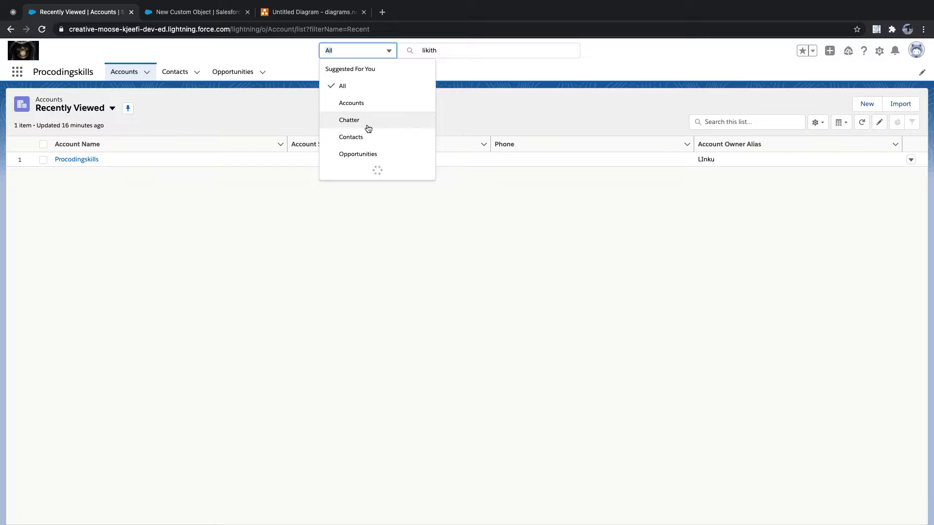
{"action": "scroll", "coordinate": [368, 126], "scroll_direction": "down", "scroll_amount": 10}
{"action": "scroll", "coordinate": [367, 130], "scroll_direction": "up", "scroll_amount": 10}
{"action": "left_click", "coordinate": [197, 11]}
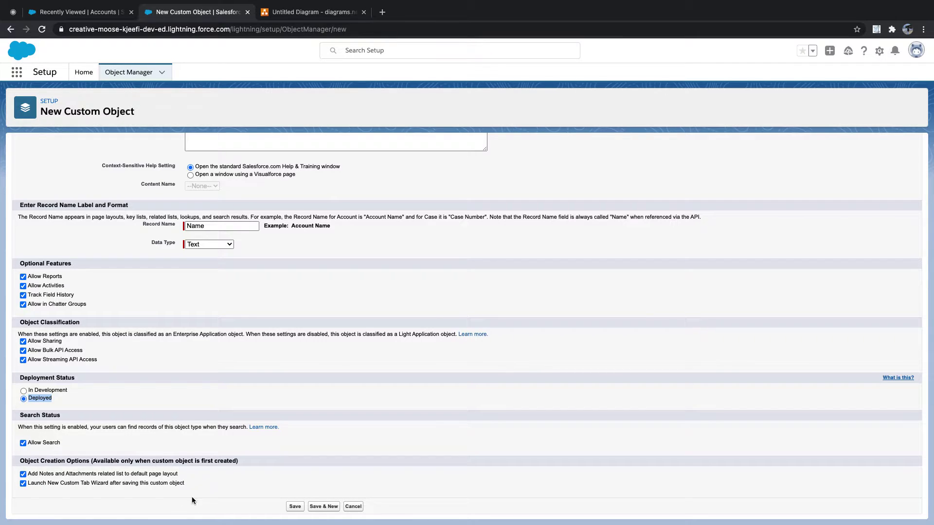
Save the Students object, choose the Trophy tab style, and proceed to Add to Profiles
{"action": "left_click", "coordinate": [296, 508]}
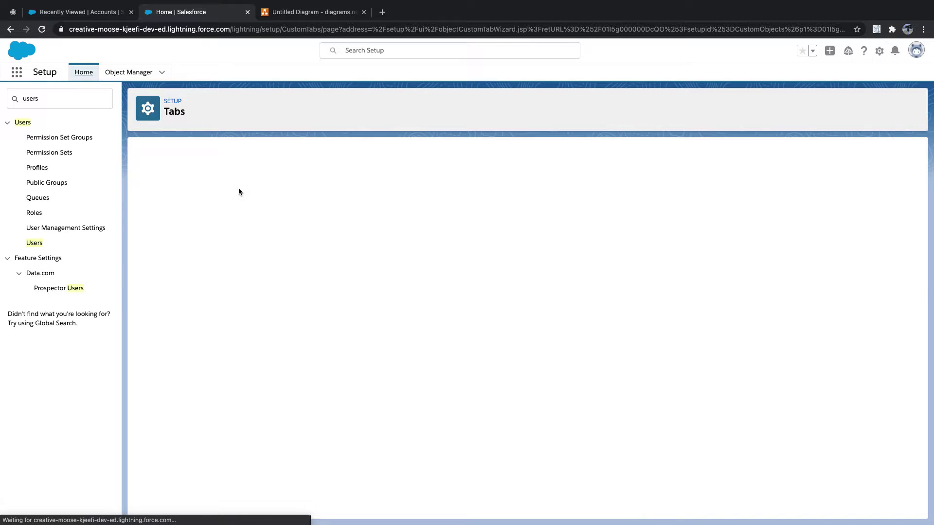
{"action": "left_click", "coordinate": [191, 111]}
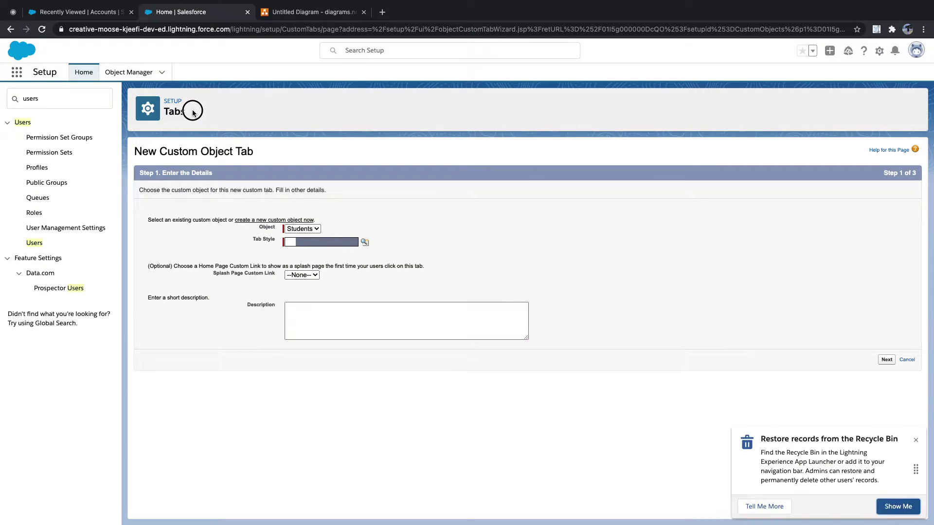
{"action": "left_click", "coordinate": [369, 242]}
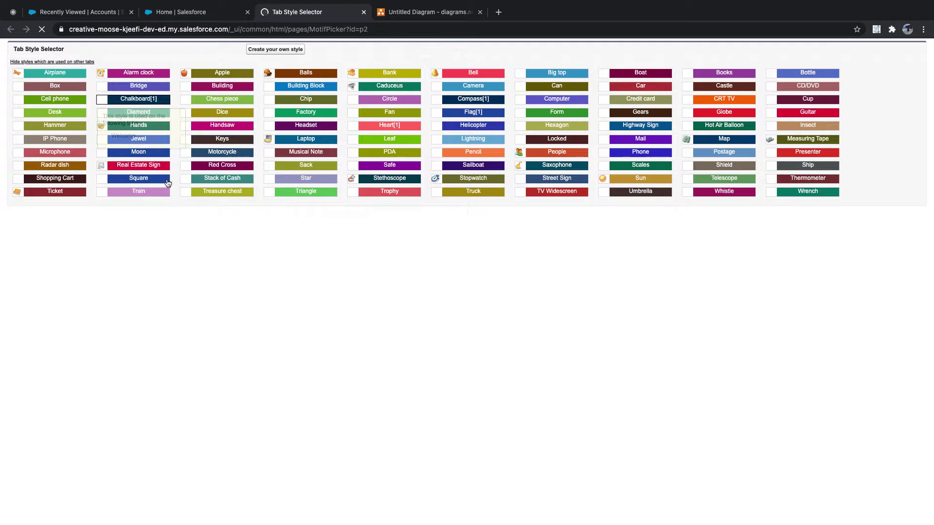
{"action": "left_click", "coordinate": [396, 191]}
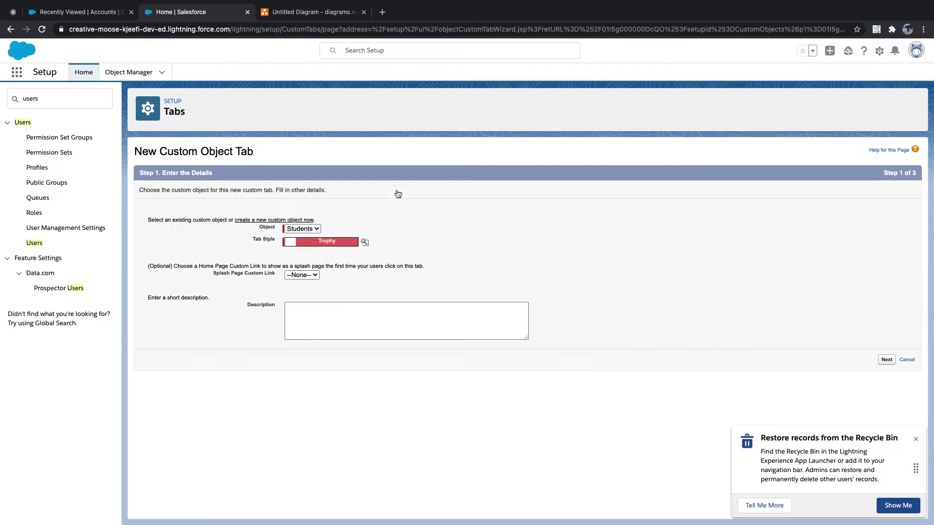
{"action": "left_click", "coordinate": [887, 360]}
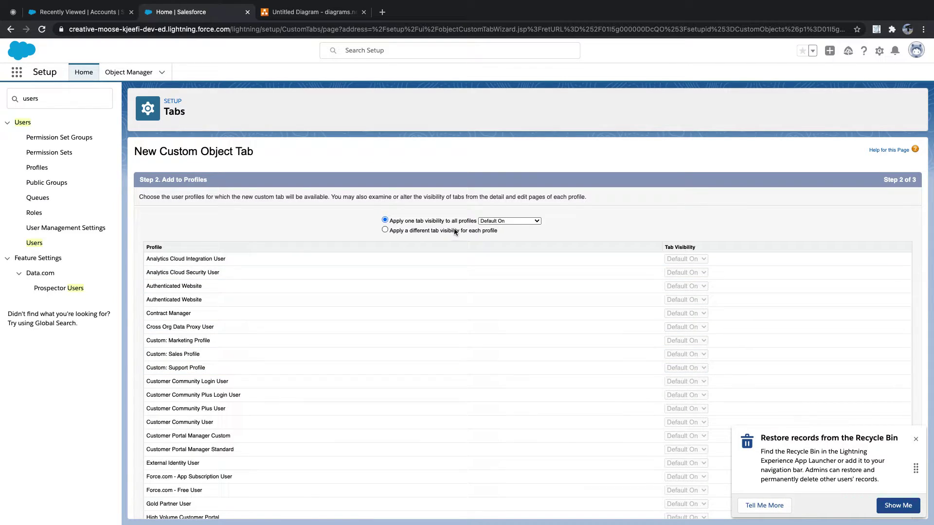
Keep Default On tab visibility for all profiles
{"action": "left_click", "coordinate": [916, 439]}
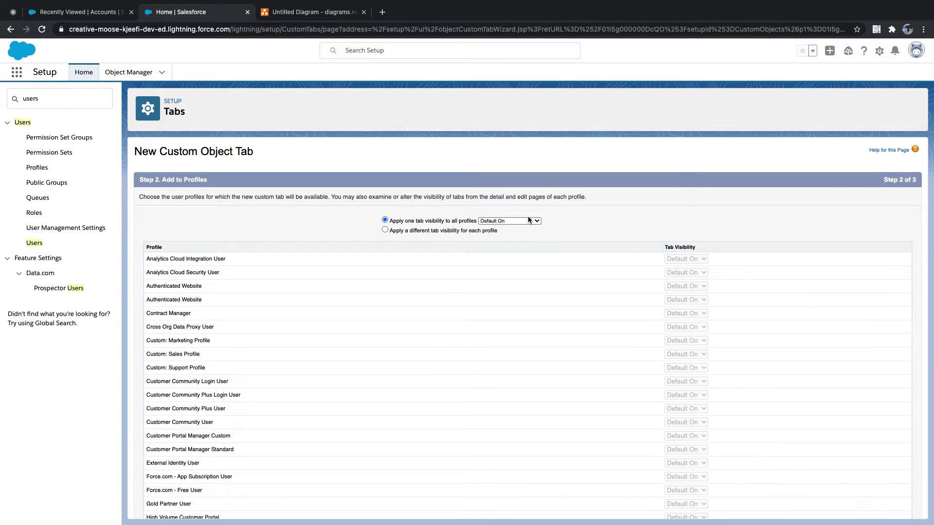
{"action": "left_click", "coordinate": [534, 217]}
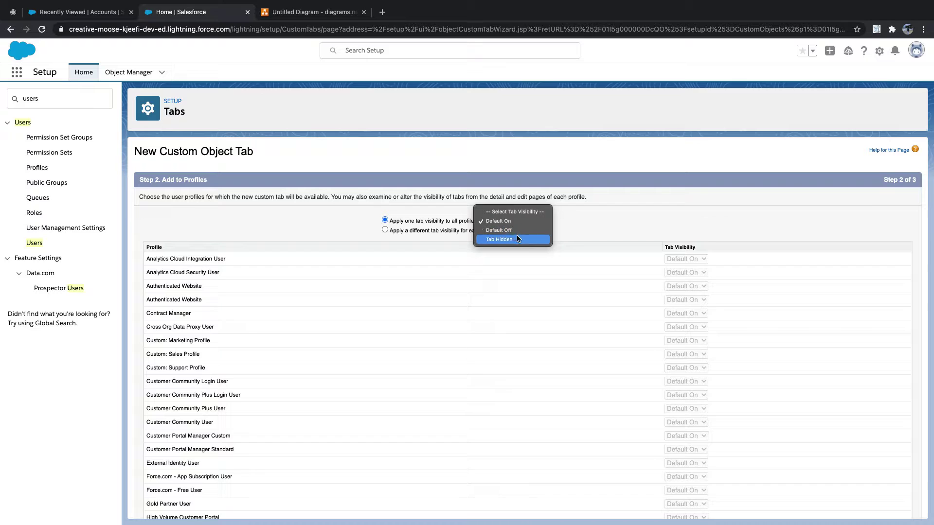
{"action": "left_click", "coordinate": [517, 221]}
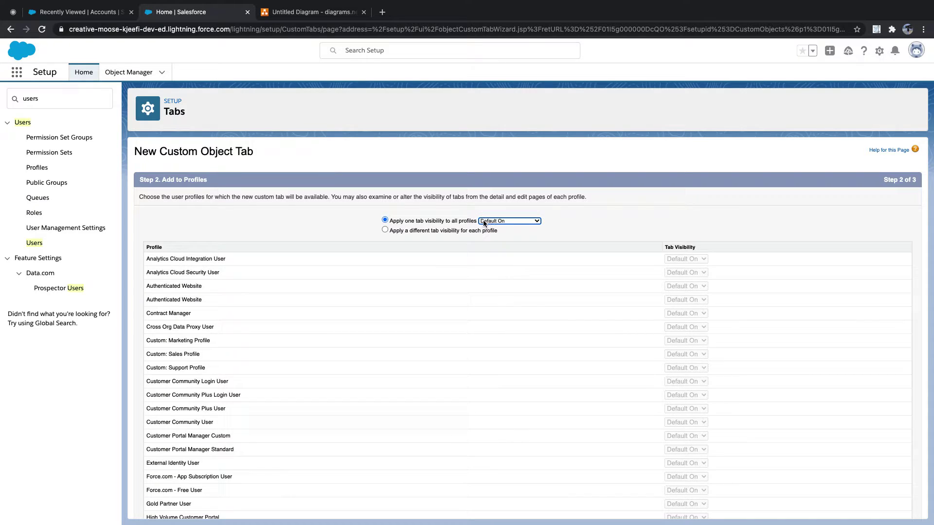
{"action": "scroll", "coordinate": [542, 302], "scroll_direction": "down", "scroll_amount": 5}
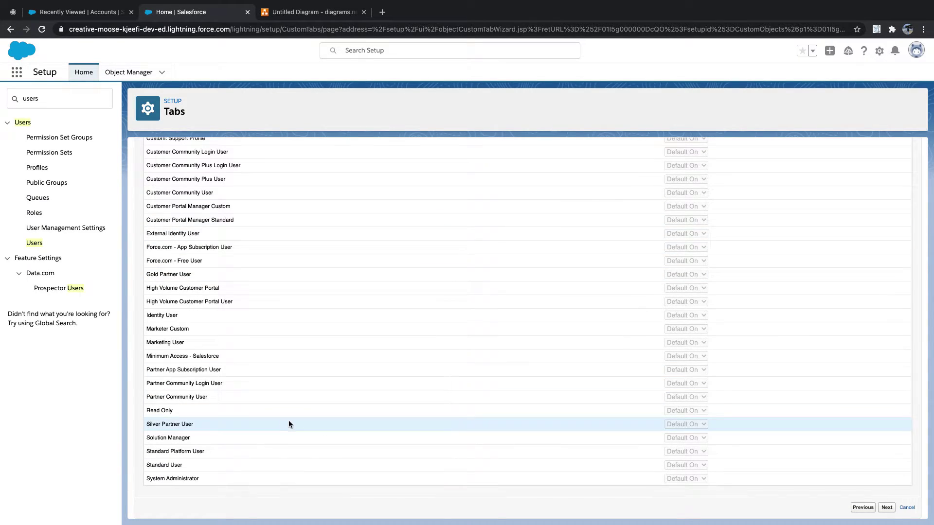
Add the Students tab only to the Procodingskills apps and save it
{"action": "left_click", "coordinate": [887, 507]}
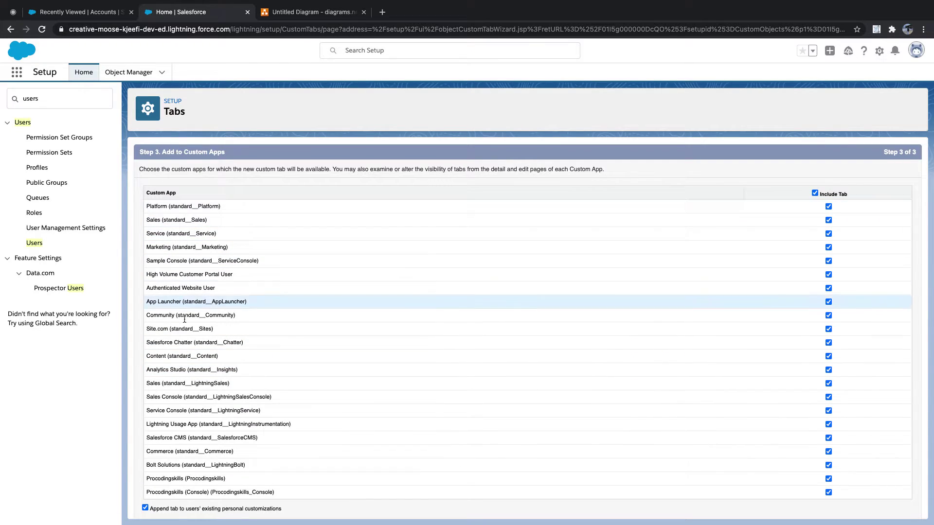
{"action": "left_click", "coordinate": [815, 193]}
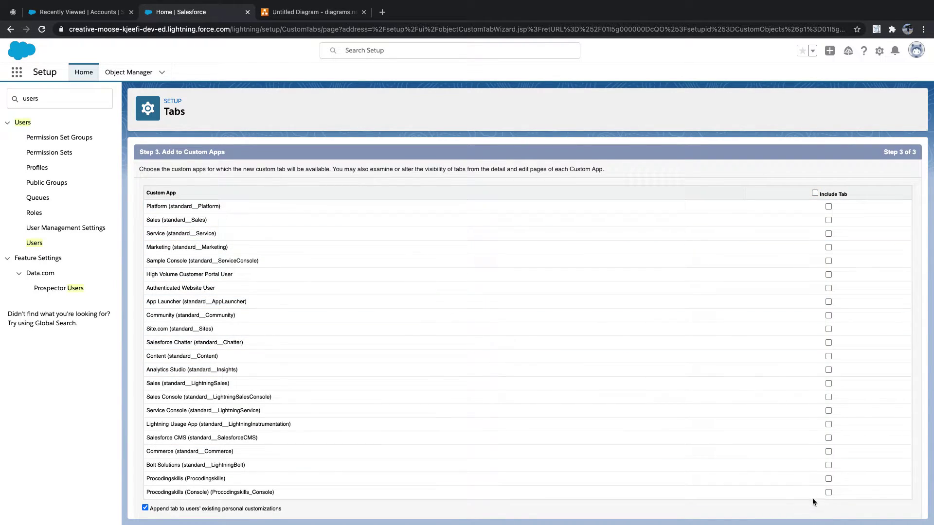
{"action": "left_click", "coordinate": [829, 478]}
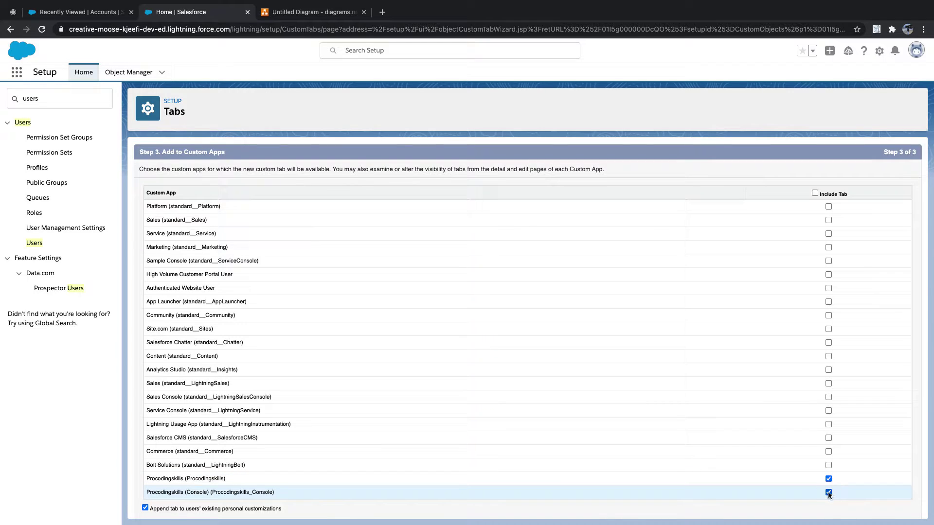
{"action": "scroll", "coordinate": [767, 487], "scroll_direction": "down", "scroll_amount": 1}
{"action": "left_click", "coordinate": [885, 507]}
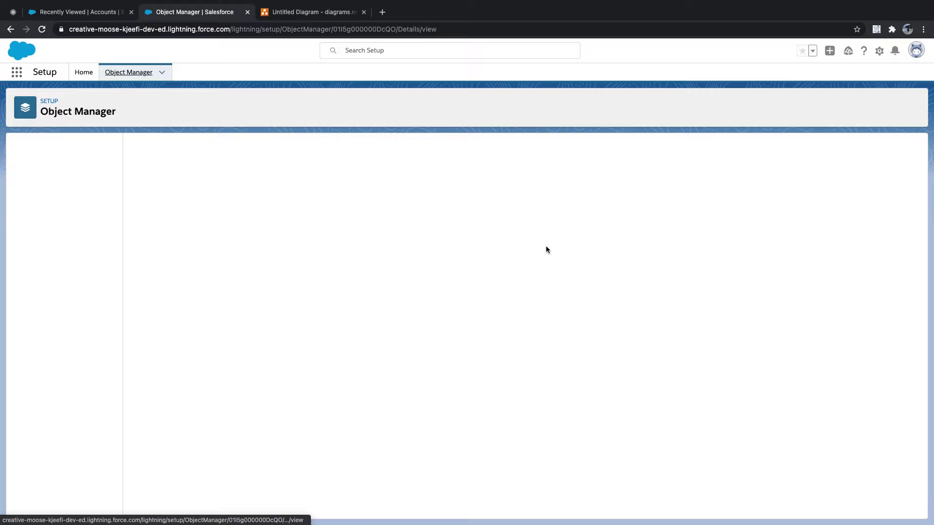
Reload the Procodingskills app and open its empty Student Records list, then return to Students setup
{"action": "left_click", "coordinate": [73, 12]}
{"action": "left_click", "coordinate": [41, 29]}
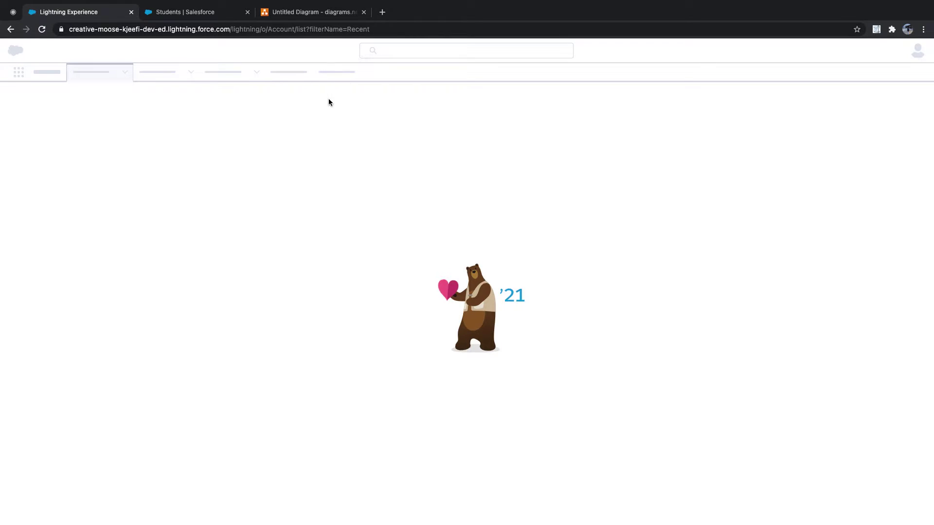
{"action": "left_click", "coordinate": [206, 15]}
{"action": "left_click", "coordinate": [104, 13]}
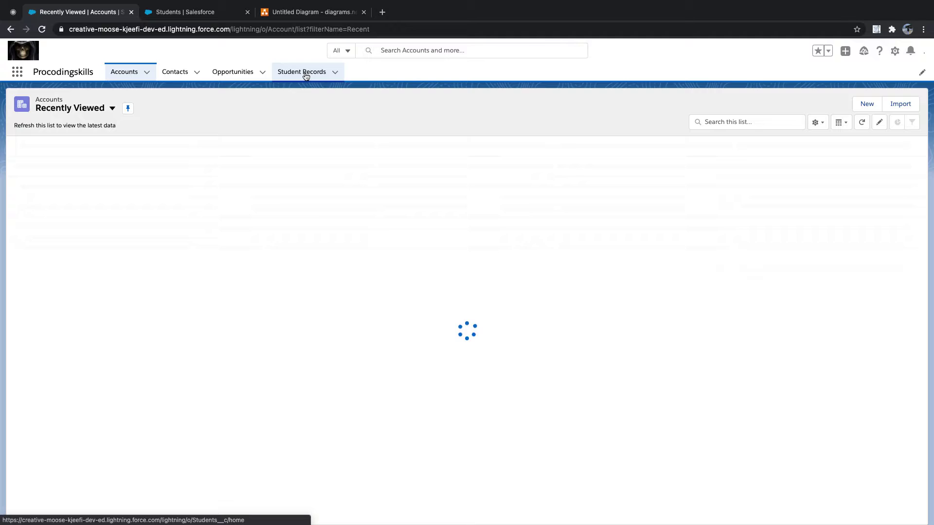
{"action": "left_click", "coordinate": [307, 74]}
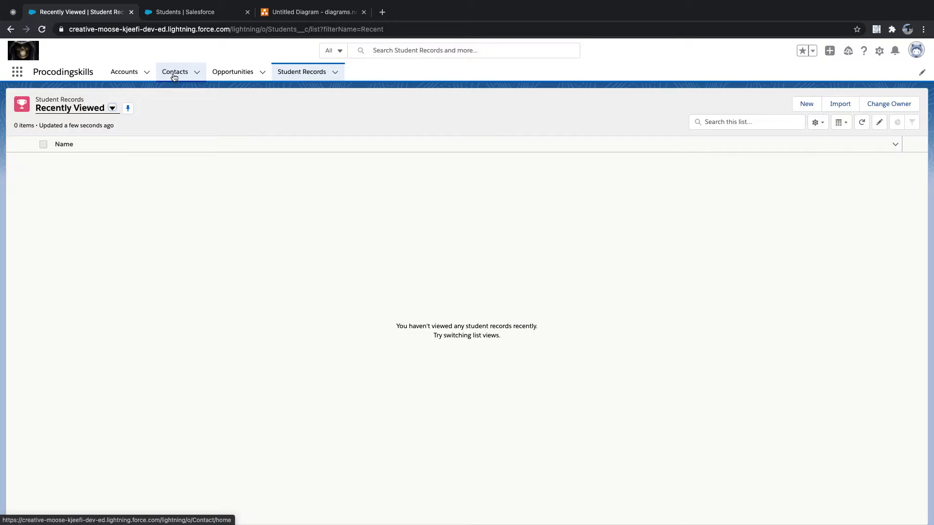
{"action": "left_click", "coordinate": [175, 12]}
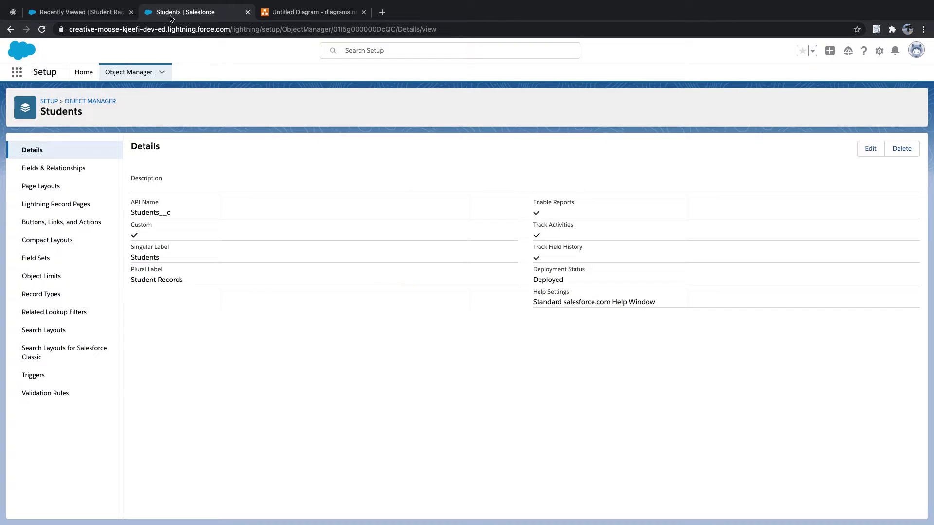
Find Contact via Quick Find 'co' and start a new custom field in Fields & Relationships
{"action": "left_click", "coordinate": [128, 73]}
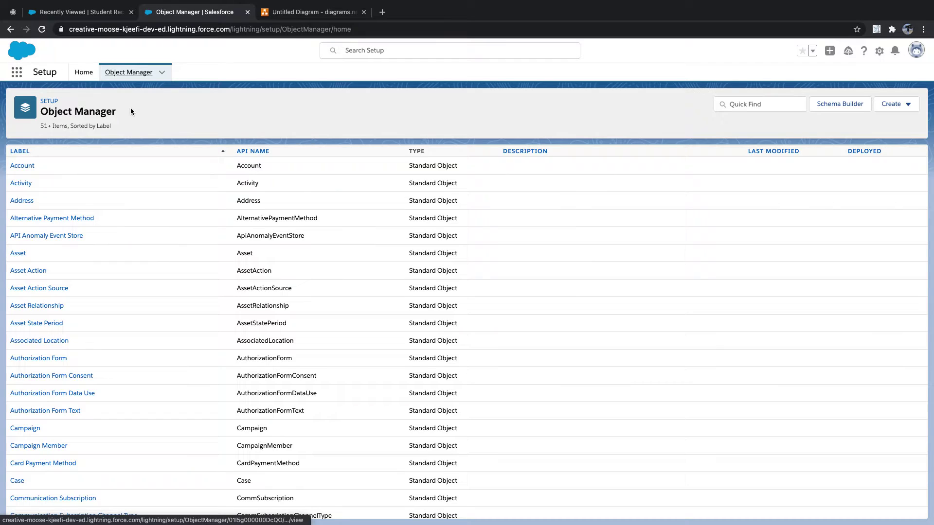
{"action": "left_click", "coordinate": [770, 103]}
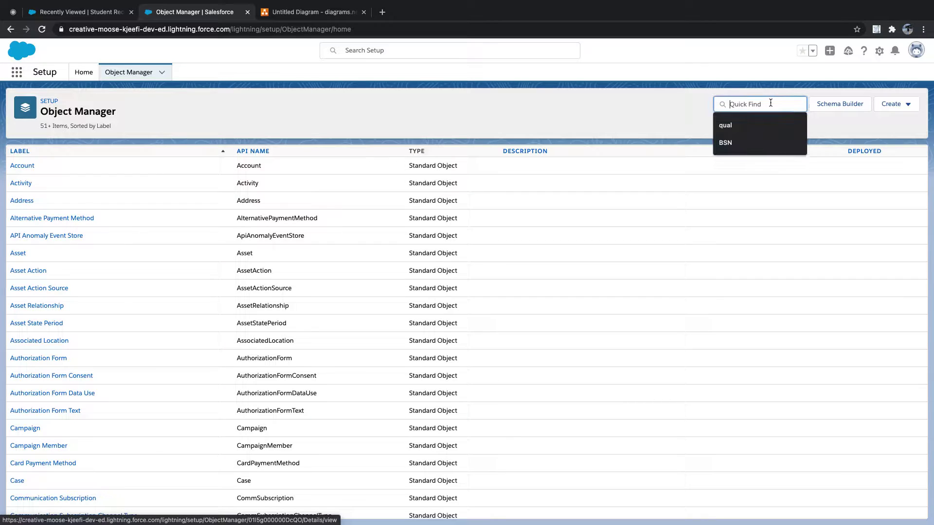
{"action": "type", "text": "cont"}
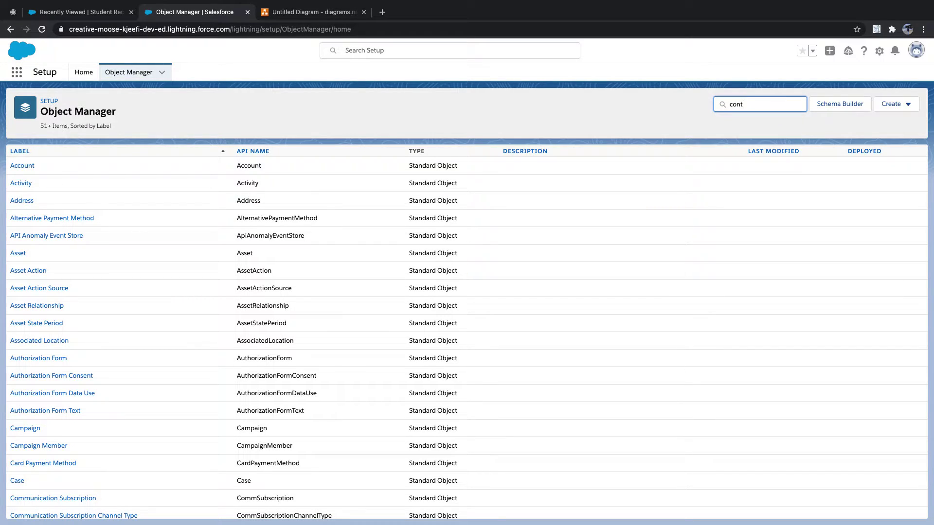
{"action": "left_click", "coordinate": [20, 166]}
{"action": "left_click", "coordinate": [48, 171]}
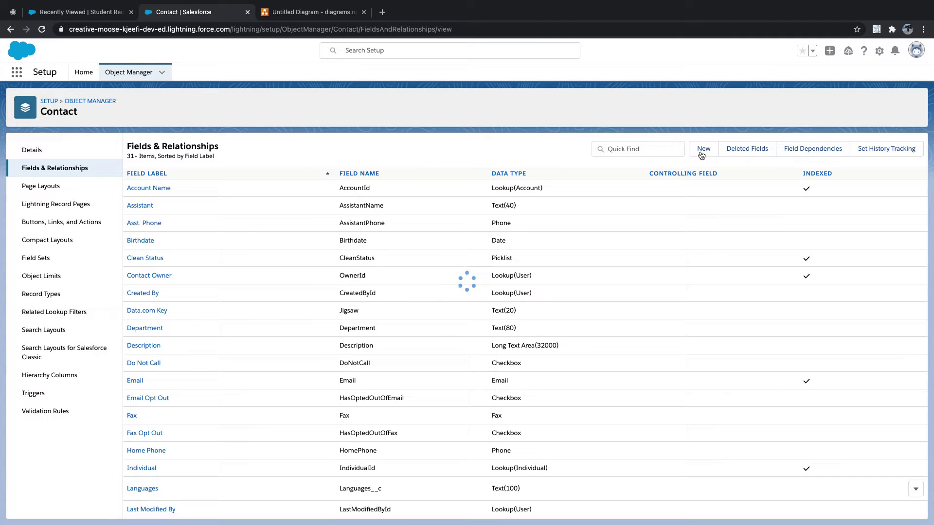
{"action": "left_click", "coordinate": [703, 150]}
{"action": "left_click", "coordinate": [128, 72]}
{"action": "left_click", "coordinate": [78, 12]}
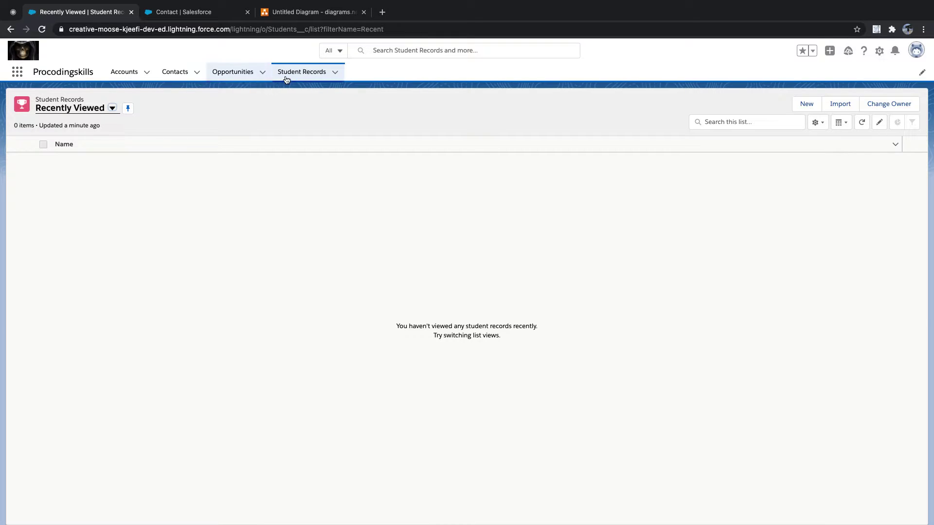
Choose Lookup Relationship as the new Contact field's data type
{"action": "left_click", "coordinate": [190, 15]}
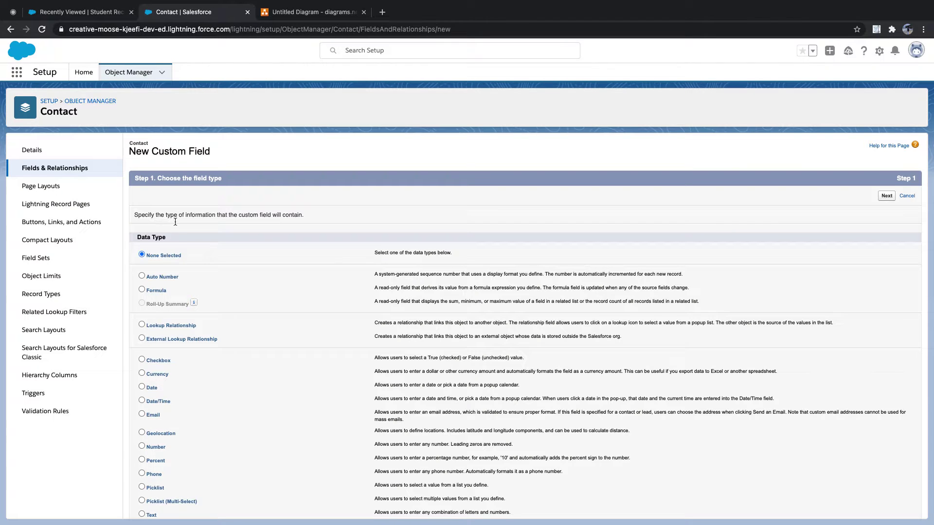
{"action": "left_click", "coordinate": [141, 325]}
{"action": "left_click_drag", "start_coordinate": [206, 330], "coordinate": [146, 329]}
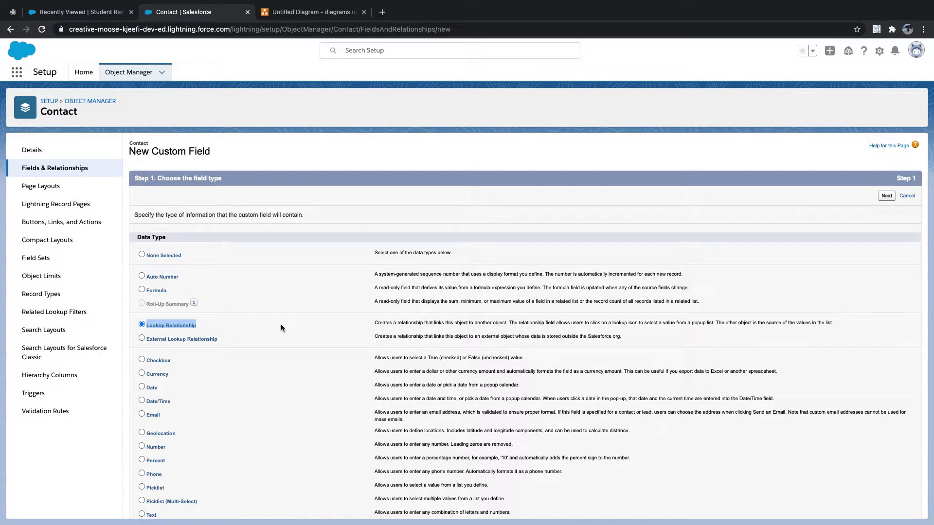
Set the lookup field's Related To object to Students and advance to step 3
{"action": "left_click", "coordinate": [887, 196]}
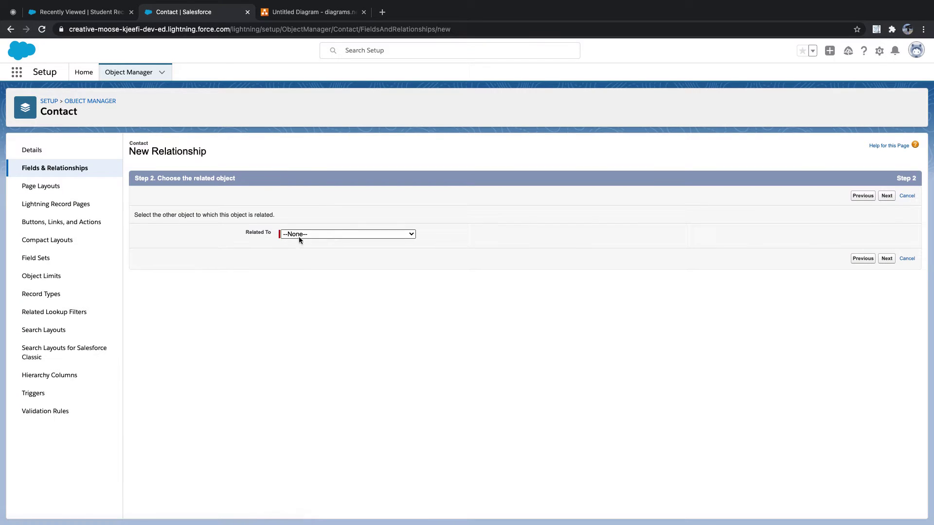
{"action": "left_click", "coordinate": [381, 234]}
{"action": "scroll", "coordinate": [382, 295], "scroll_direction": "down", "scroll_amount": 15}
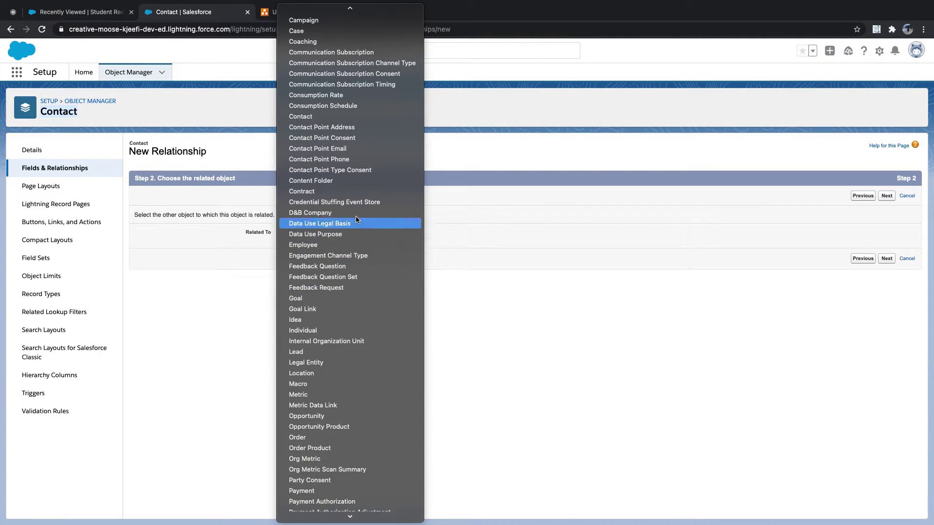
{"action": "scroll", "coordinate": [357, 311], "scroll_direction": "down", "scroll_amount": 10}
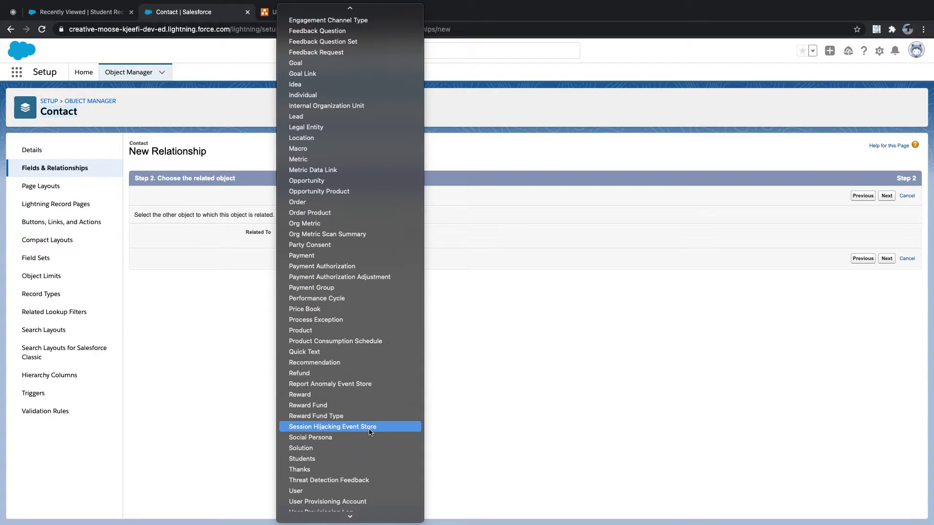
{"action": "left_click", "coordinate": [353, 460]}
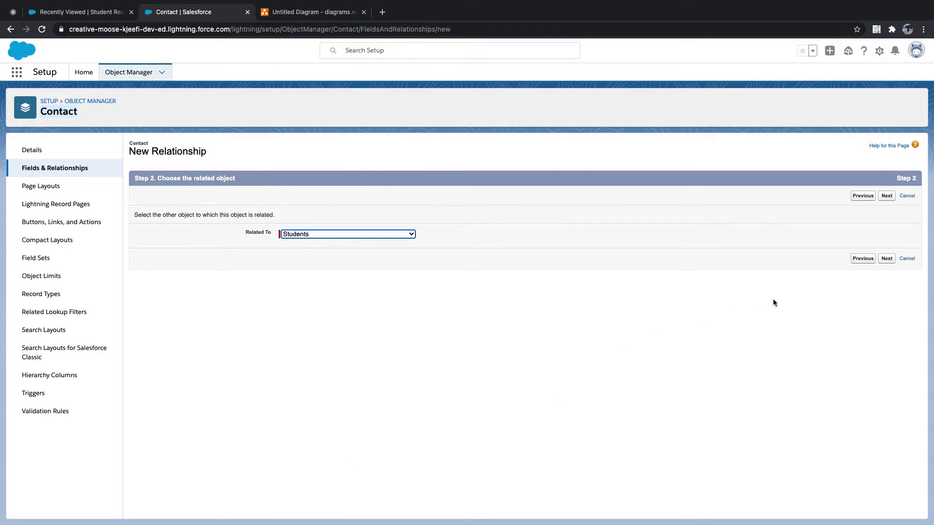
{"action": "left_click", "coordinate": [886, 259]}
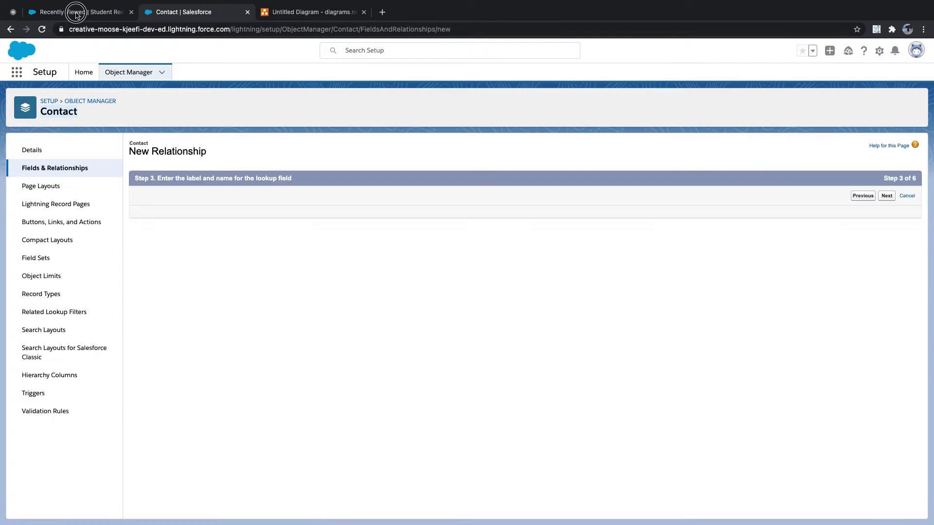
Keep 'Students' as the lookup's field label and name, checking against the Student Records list
{"action": "left_click", "coordinate": [77, 13]}
{"action": "left_click", "coordinate": [197, 13]}
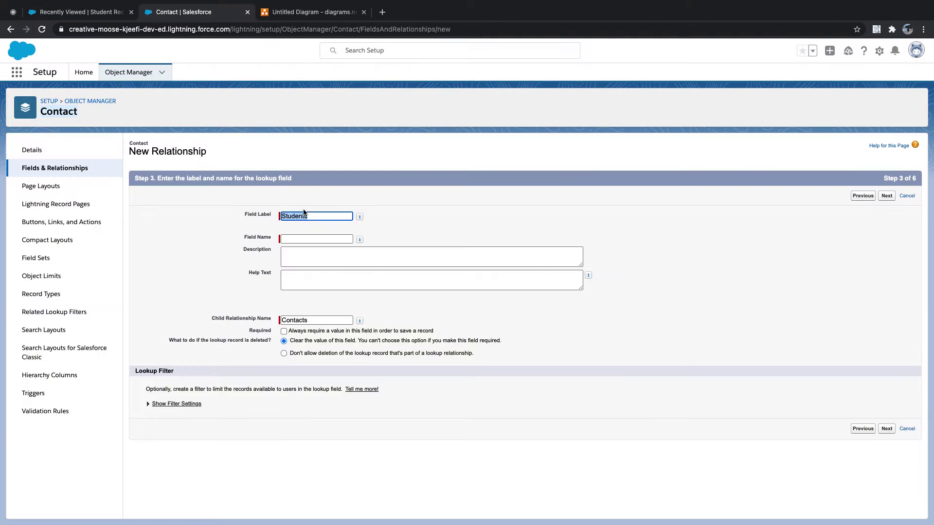
{"action": "left_click", "coordinate": [320, 214]}
{"action": "left_click", "coordinate": [319, 238]}
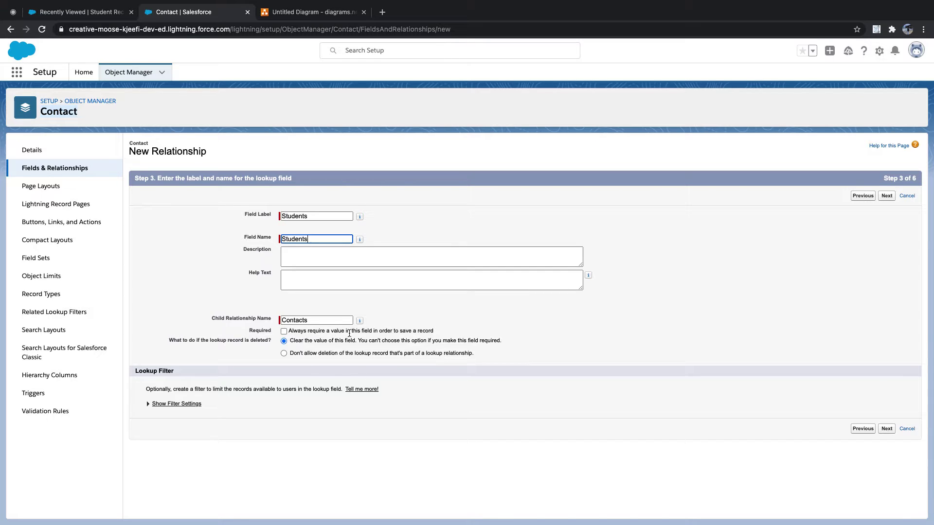
{"action": "left_click_drag", "start_coordinate": [436, 332], "coordinate": [288, 334]}
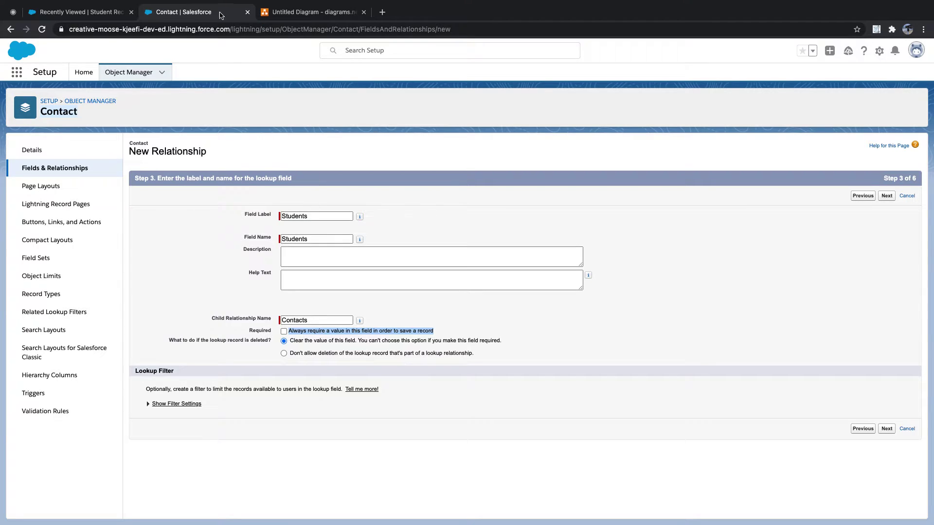
{"action": "left_click", "coordinate": [100, 12]}
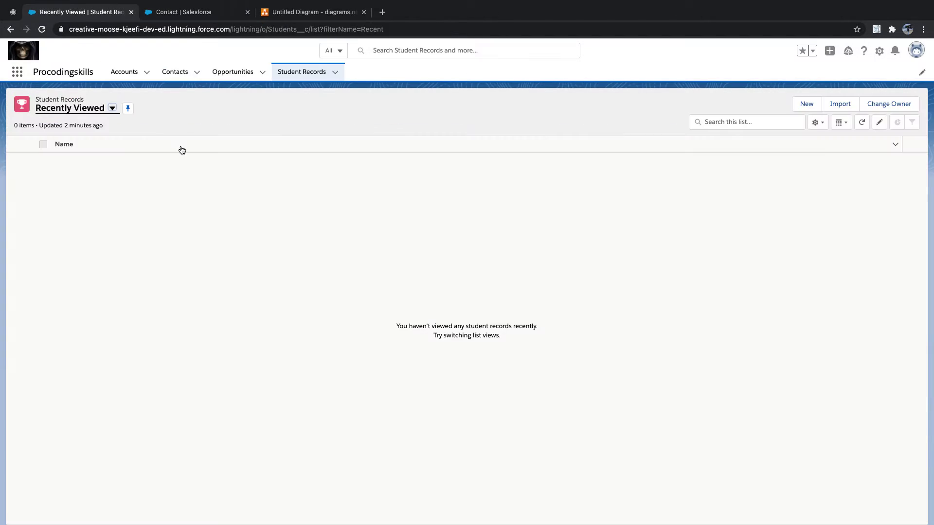
{"action": "left_click", "coordinate": [181, 13]}
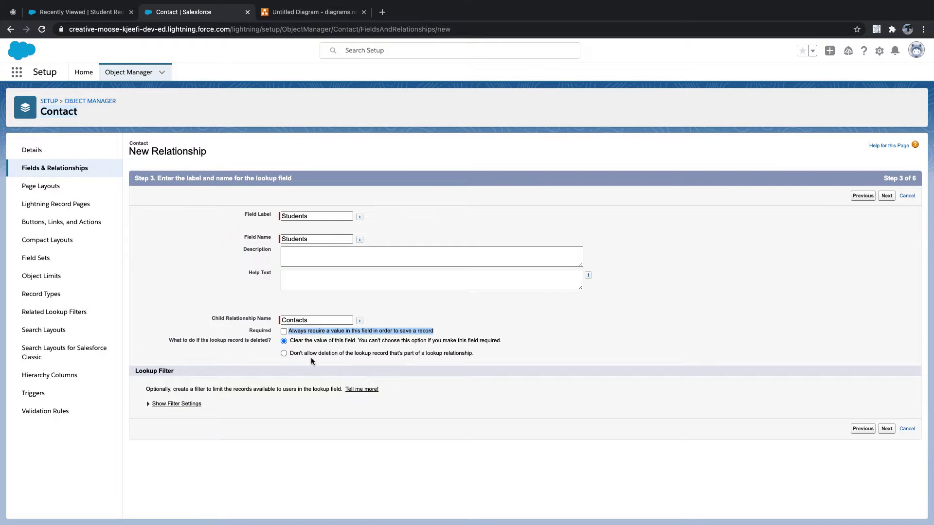
Choose 'Don't allow deletion of the lookup record' and continue to field-level security
{"action": "triple_click", "coordinate": [294, 354]}
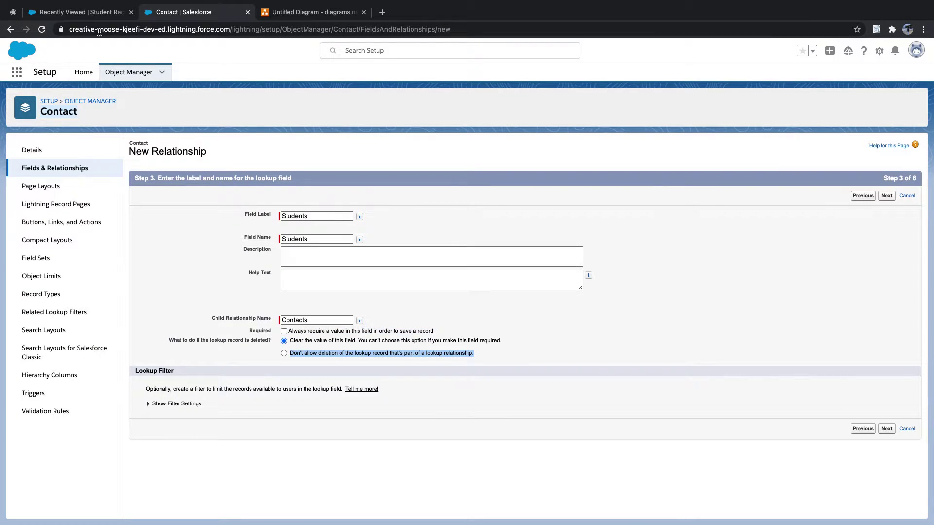
{"action": "mouse_move", "coordinate": [93, 13]}
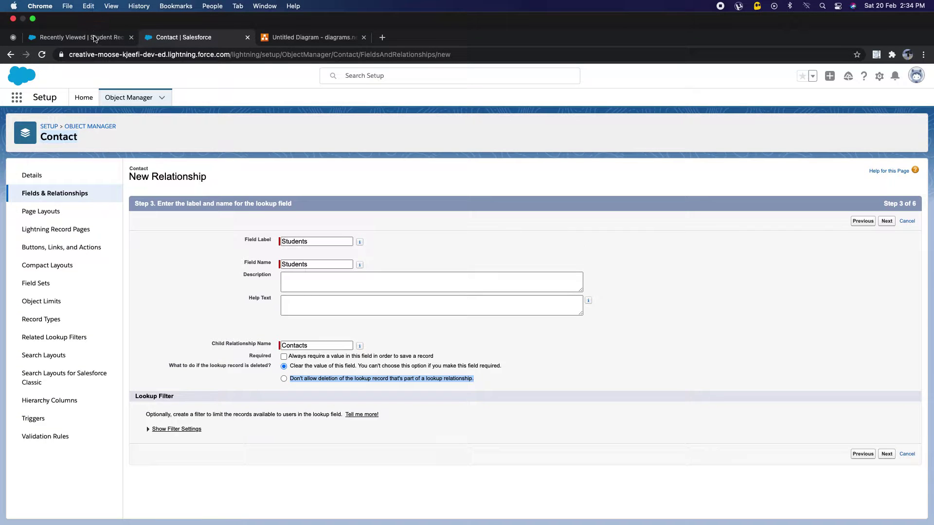
{"action": "left_click", "coordinate": [93, 37]}
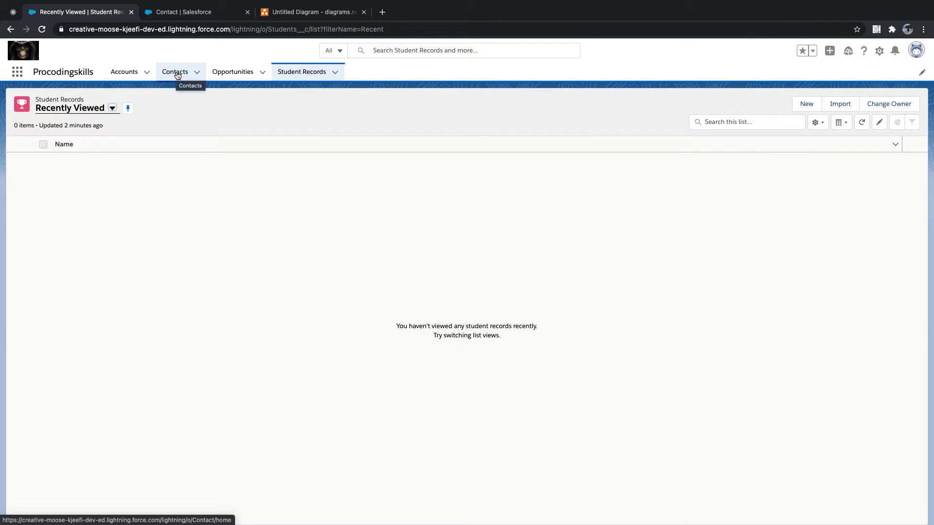
{"action": "left_click", "coordinate": [179, 13]}
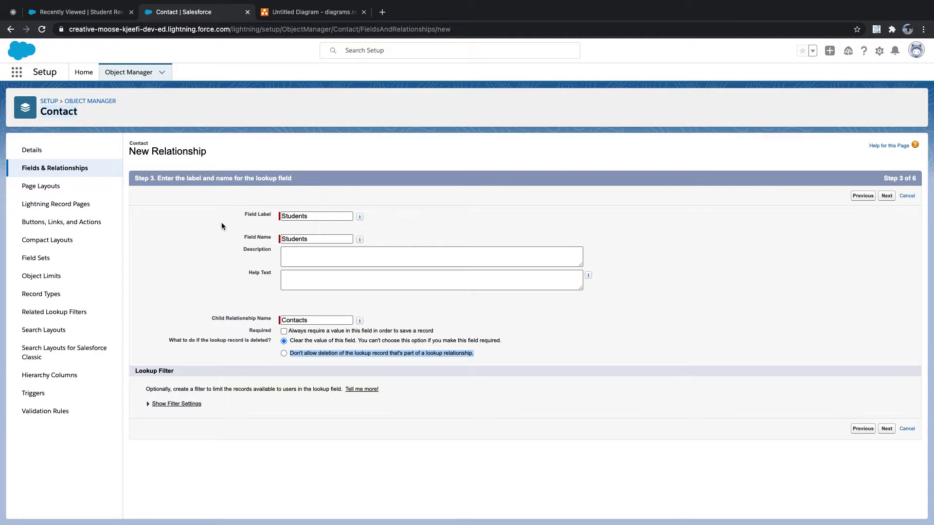
{"action": "left_click", "coordinate": [284, 353]}
{"action": "left_click", "coordinate": [96, 35]}
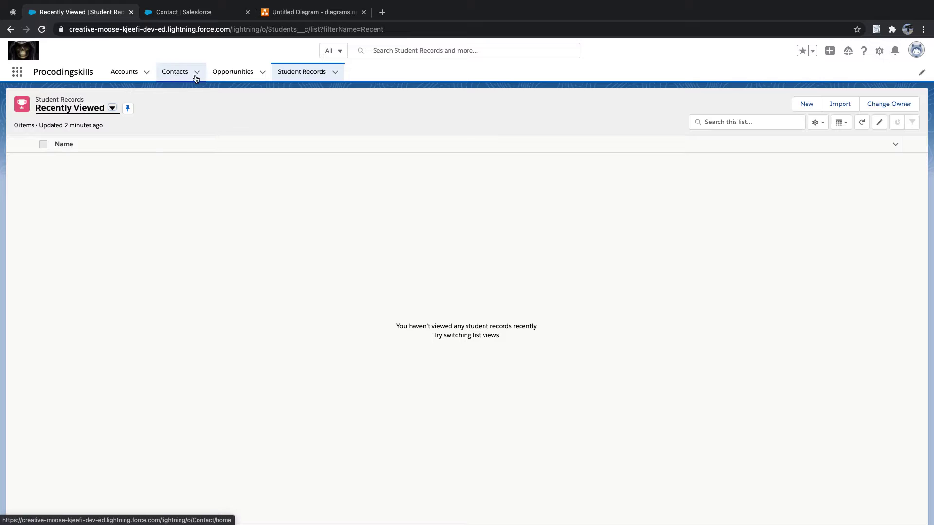
{"action": "left_click", "coordinate": [197, 15]}
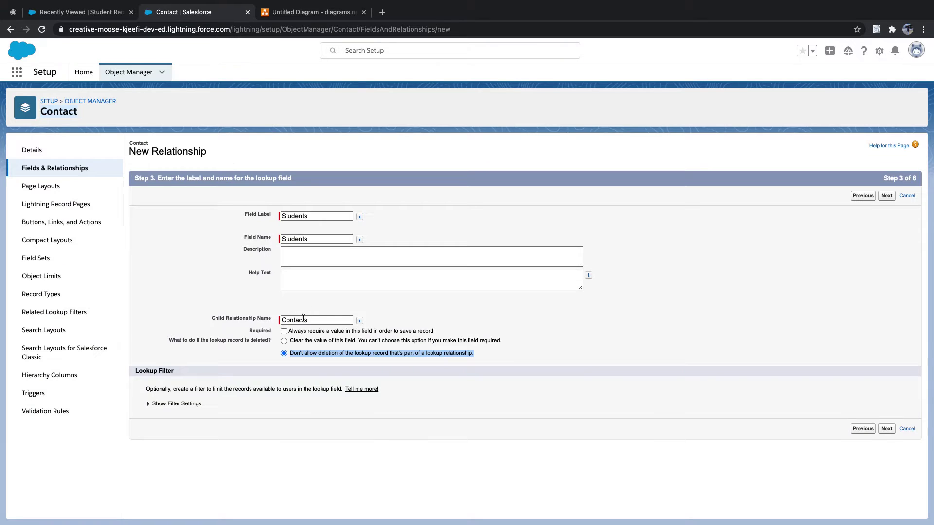
{"action": "left_click", "coordinate": [307, 362]}
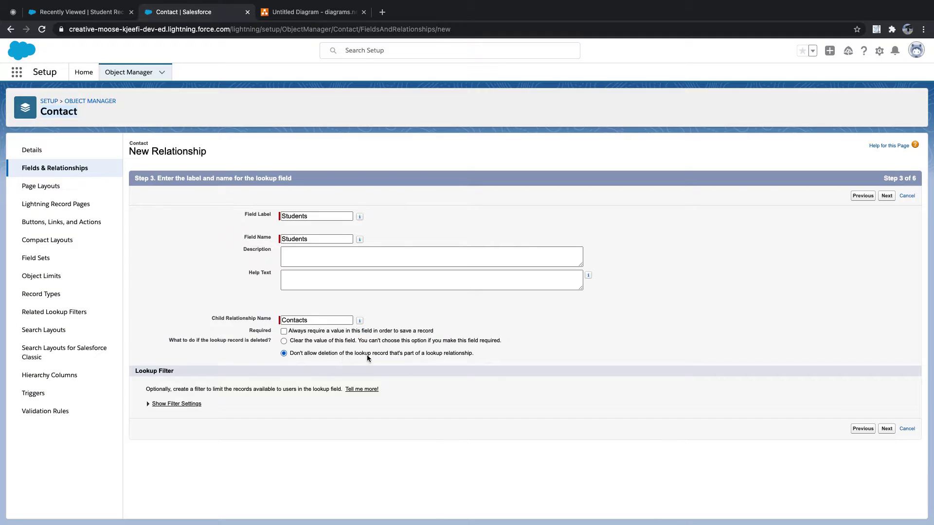
{"action": "left_click_drag", "start_coordinate": [472, 353], "coordinate": [289, 355]}
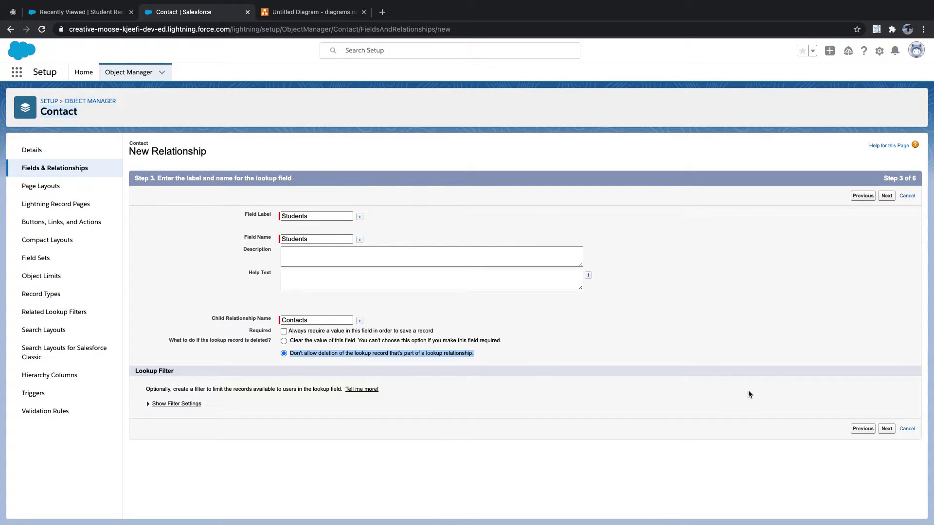
{"action": "left_click", "coordinate": [887, 429]}
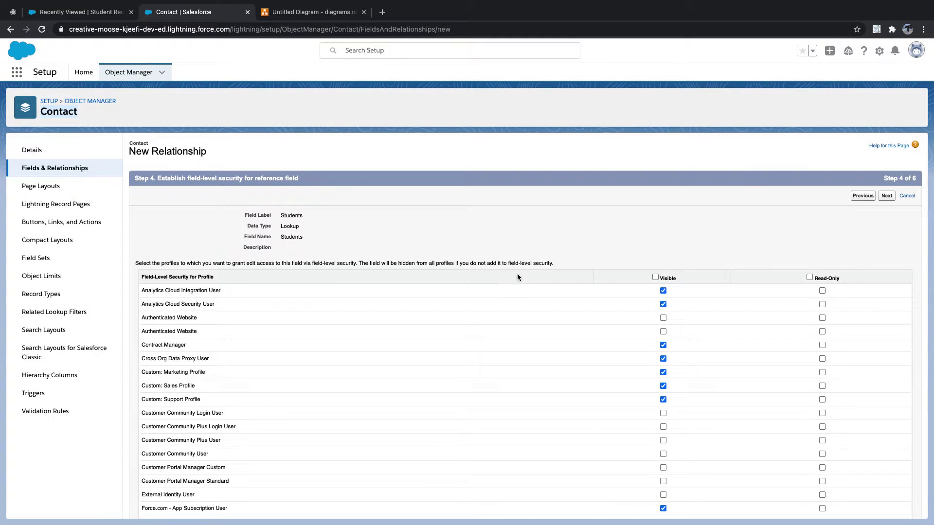
Make the Students lookup visible to all profiles, with no page layouts or related list, and save
{"action": "left_click", "coordinate": [655, 277]}
{"action": "left_click", "coordinate": [885, 198]}
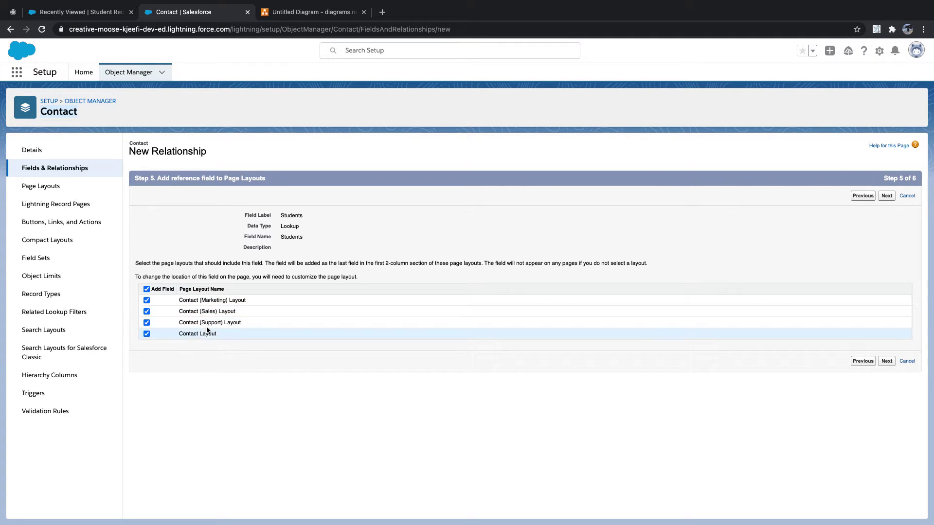
{"action": "left_click", "coordinate": [147, 290]}
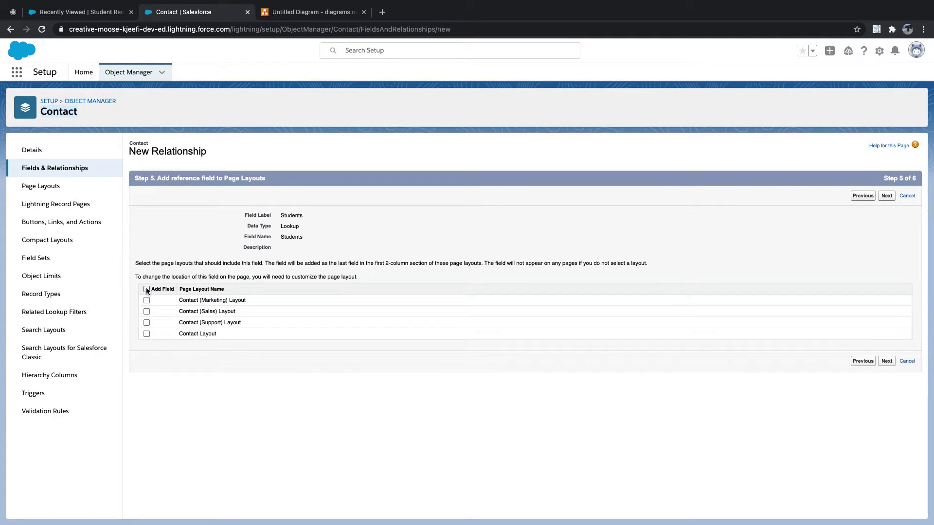
{"action": "left_click", "coordinate": [886, 362]}
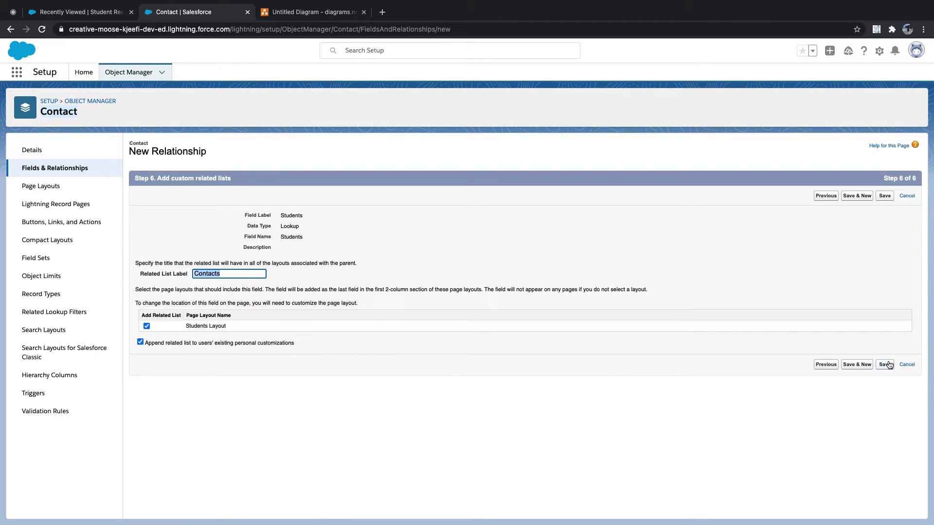
{"action": "left_click", "coordinate": [147, 326]}
{"action": "left_click", "coordinate": [140, 342]}
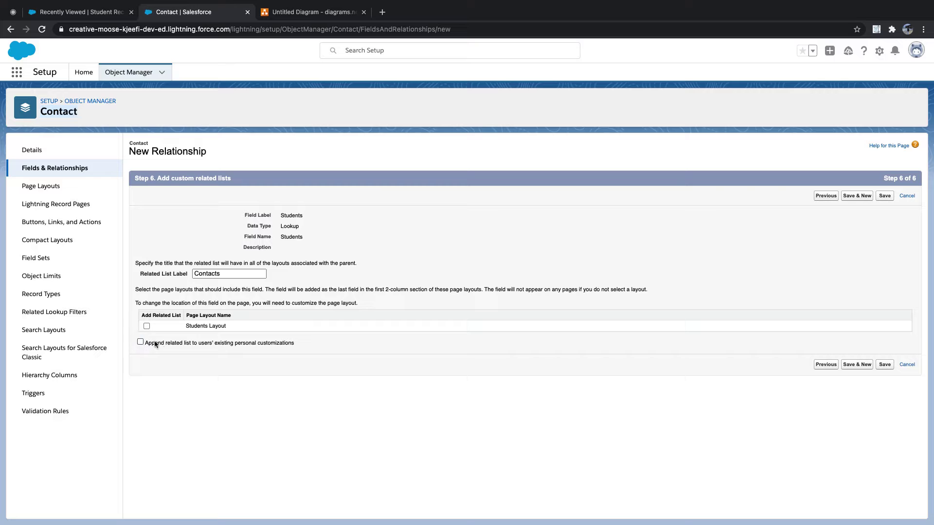
{"action": "left_click", "coordinate": [885, 365]}
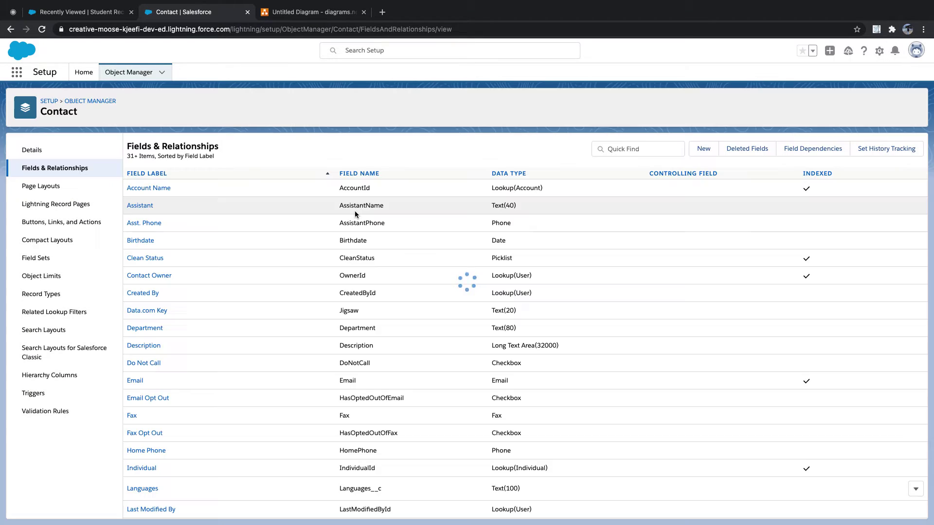
Open the Contacts list and review the New Contact form, cancelling it without saving
{"action": "left_click", "coordinate": [92, 12]}
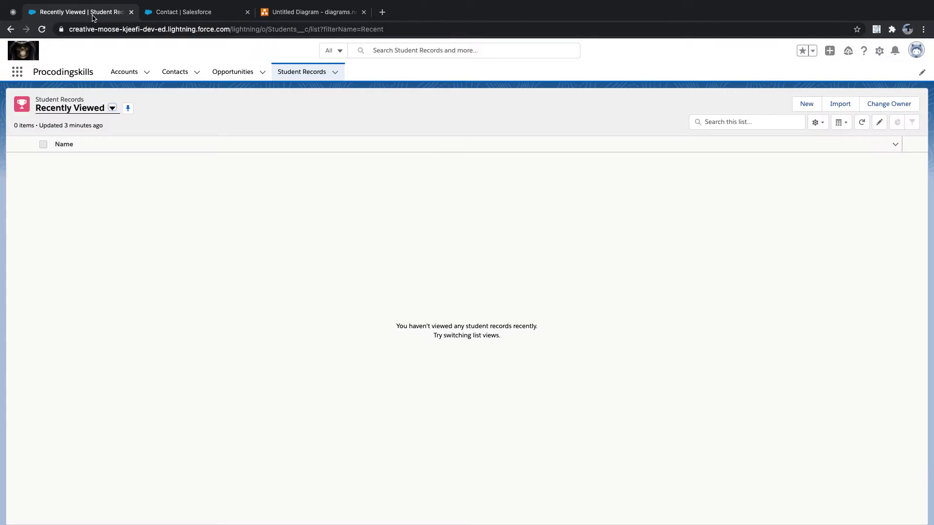
{"action": "left_click", "coordinate": [174, 73]}
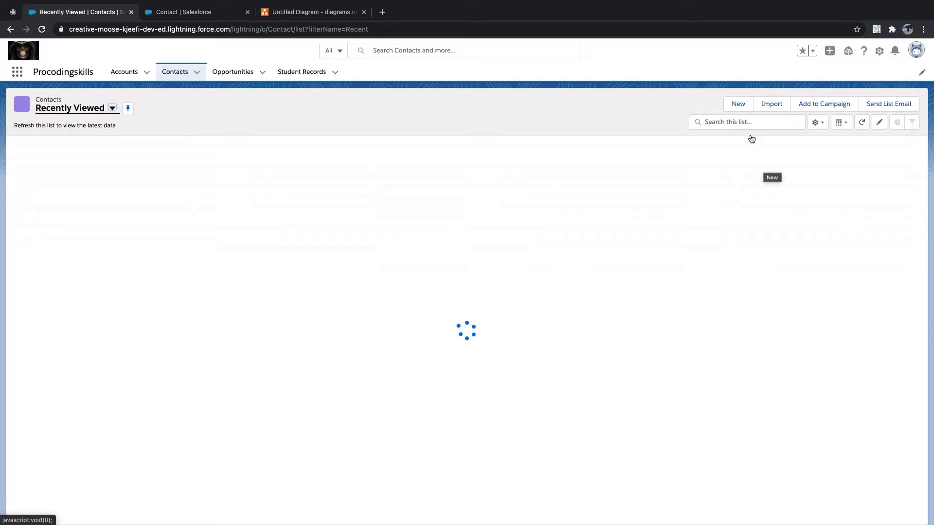
{"action": "left_click", "coordinate": [738, 105]}
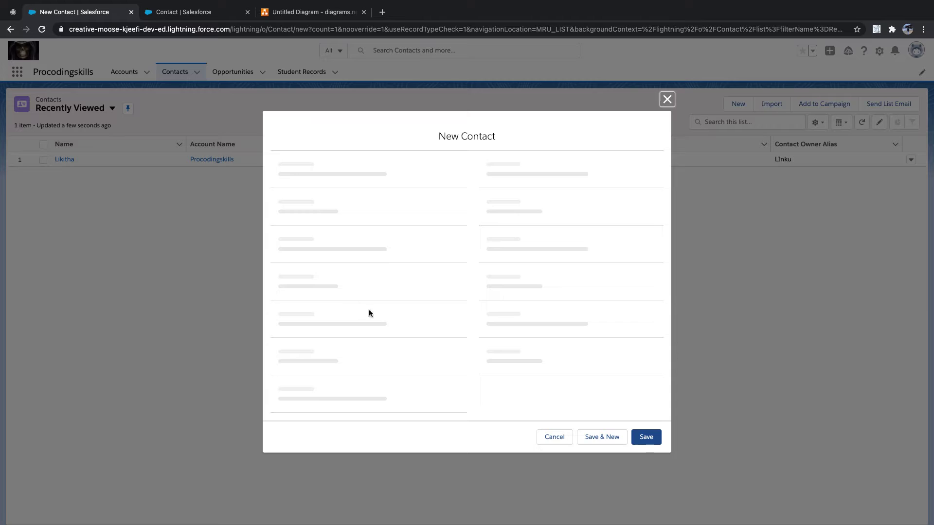
{"action": "scroll", "coordinate": [384, 321], "scroll_direction": "down", "scroll_amount": 5}
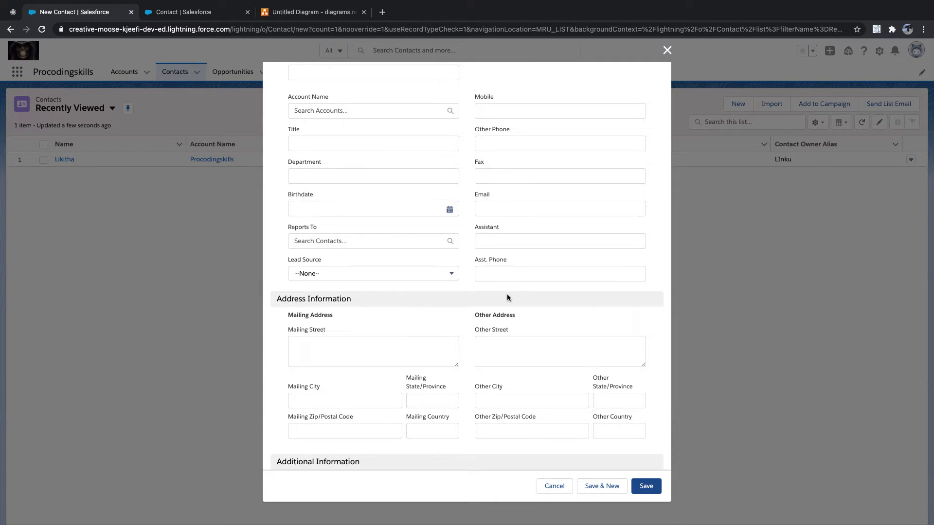
{"action": "scroll", "coordinate": [507, 294], "scroll_direction": "down", "scroll_amount": 3}
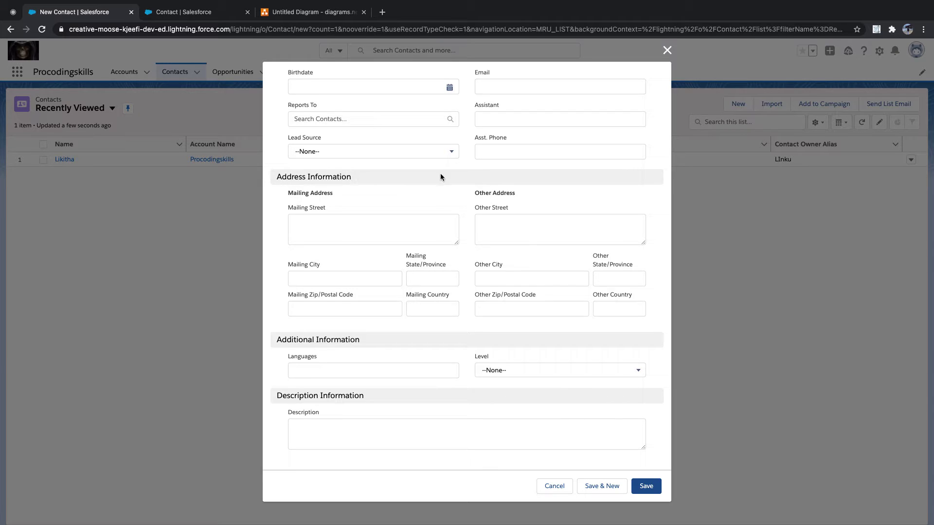
{"action": "left_click", "coordinate": [554, 488]}
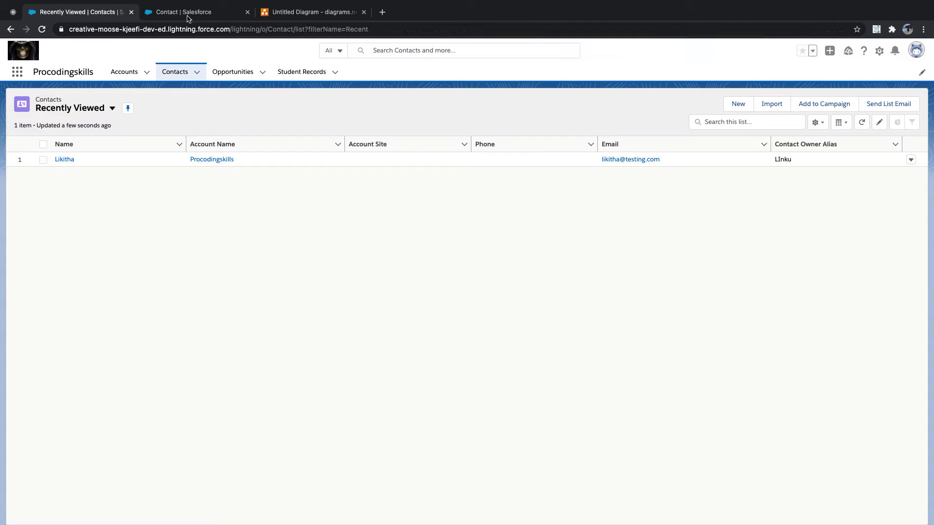
{"action": "left_click", "coordinate": [189, 13]}
Through Contact's Page Layout Assignment, open System Administrator's Contact Layout in the layout editor
{"action": "left_click", "coordinate": [43, 186]}
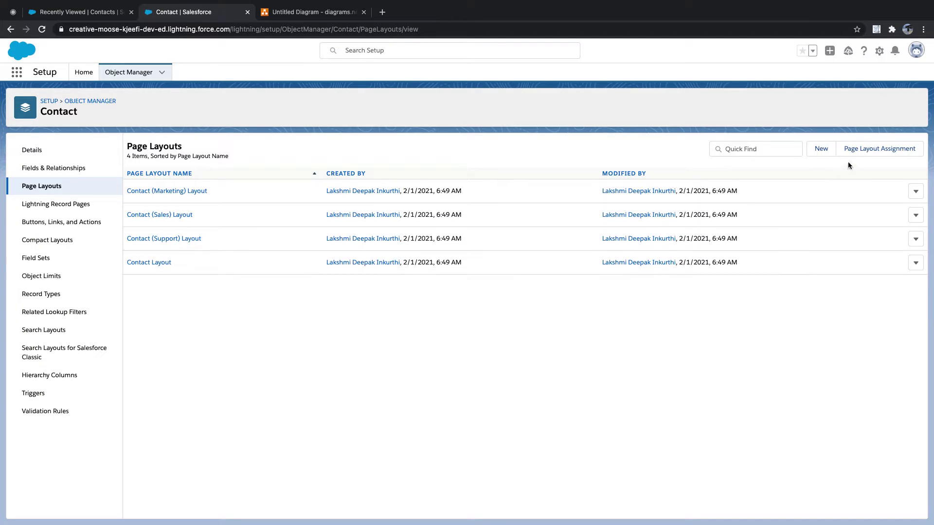
{"action": "left_click", "coordinate": [873, 149]}
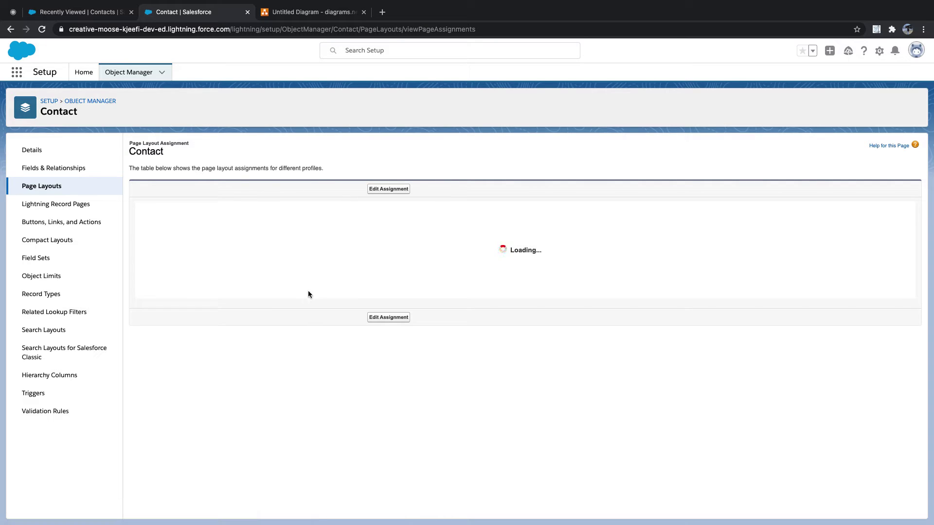
{"action": "scroll", "coordinate": [275, 312], "scroll_direction": "down", "scroll_amount": 5}
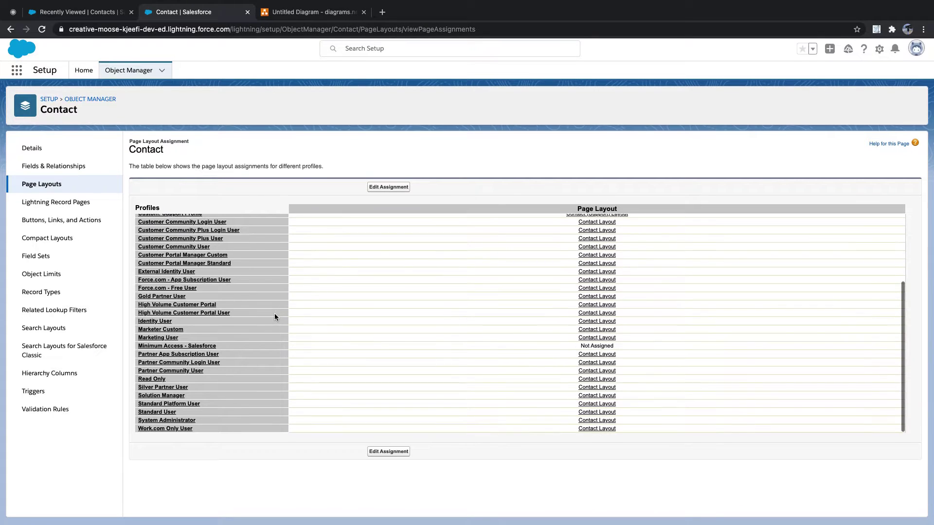
{"action": "left_click", "coordinate": [598, 423]}
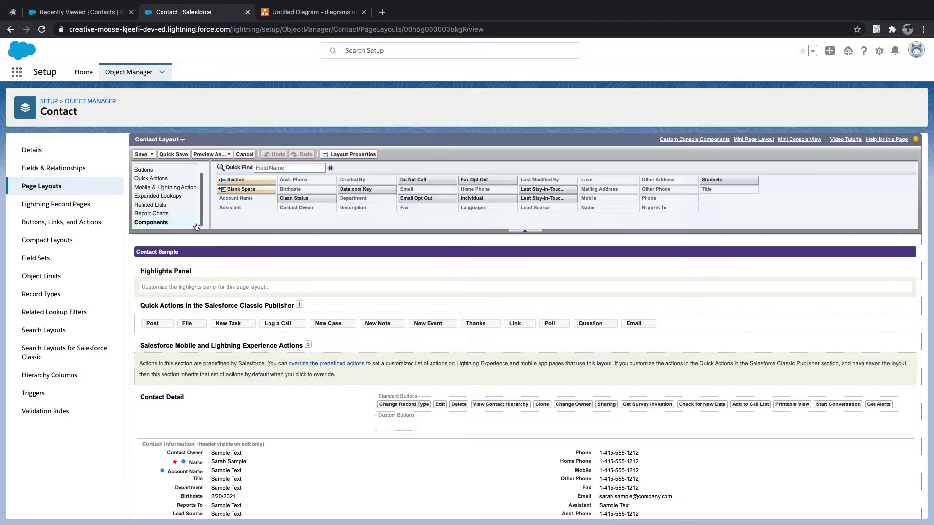
Add a new 'Student Details' section below Lead Source on the Contact Layout
{"action": "scroll", "coordinate": [313, 407], "scroll_direction": "down", "scroll_amount": 2}
{"action": "scroll", "coordinate": [313, 407], "scroll_direction": "down", "scroll_amount": 1}
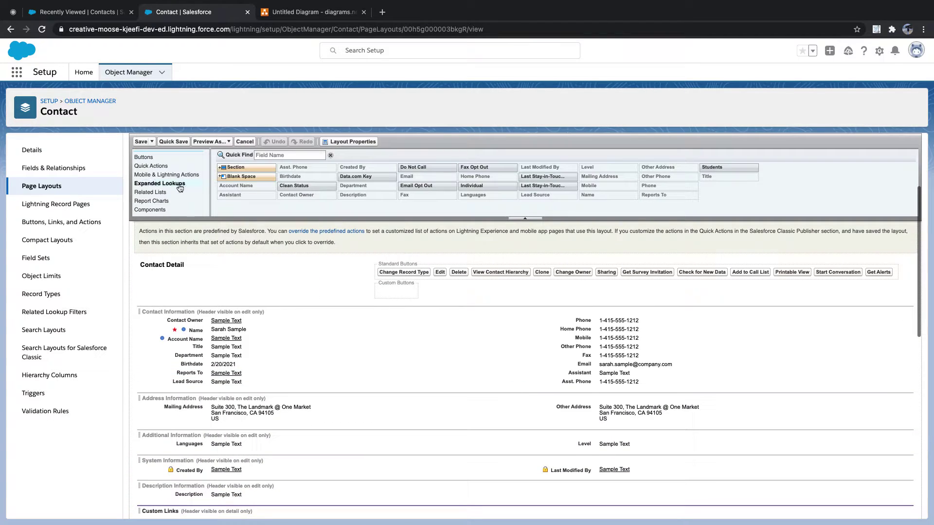
{"action": "left_click_drag", "start_coordinate": [248, 168], "coordinate": [215, 383]}
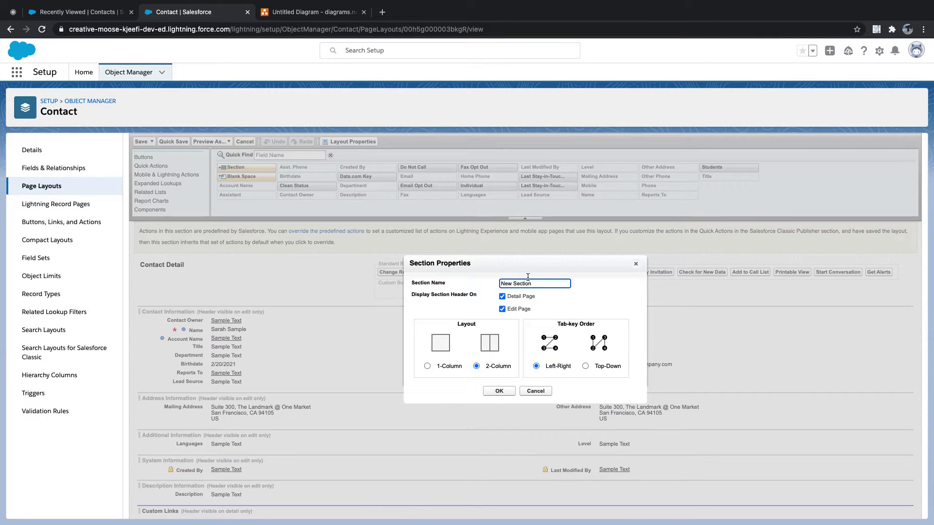
{"action": "left_click_drag", "start_coordinate": [540, 282], "coordinate": [490, 282]}
{"action": "key", "text": "BackSpace"}
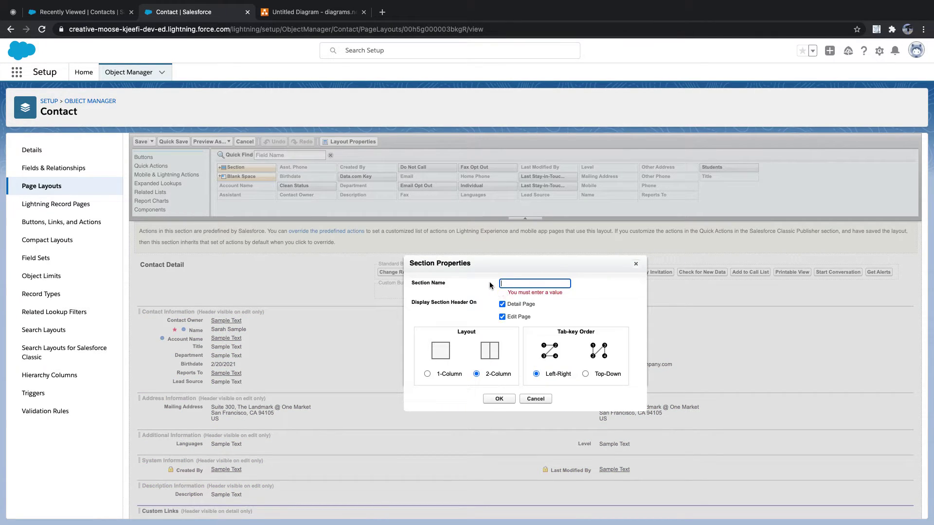
{"action": "type", "text": "Student Details"}
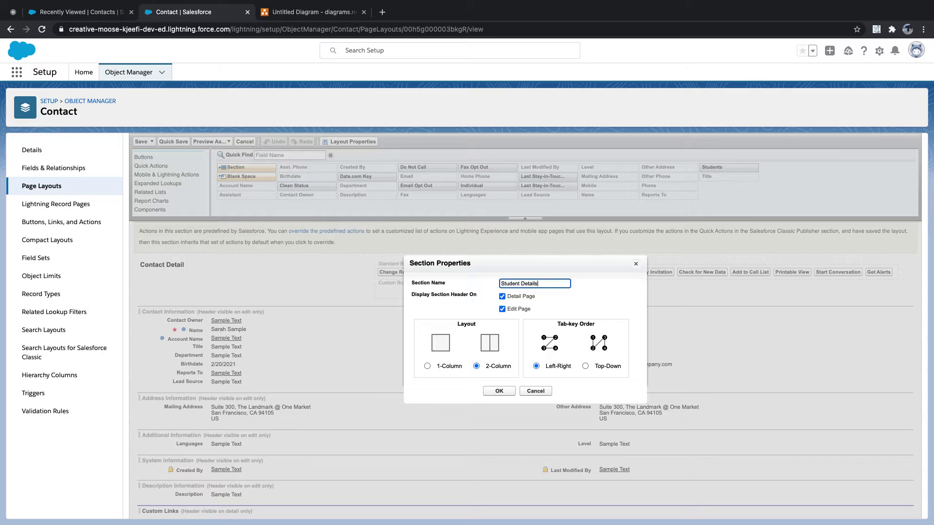
{"action": "key", "text": "Tab"}
{"action": "left_click", "coordinate": [501, 392]}
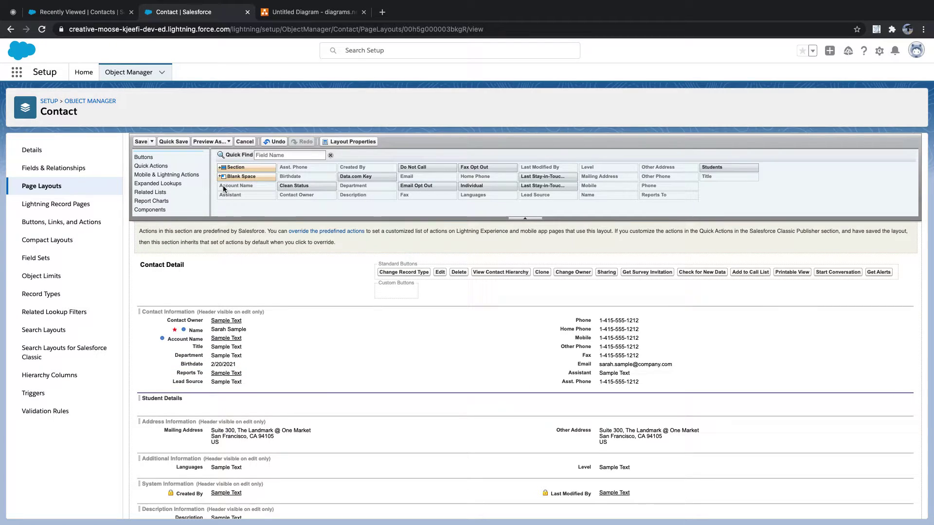
Find the Students field with 'stud', drop it under Student Details, and save the layout
{"action": "left_click", "coordinate": [298, 154]}
{"action": "type", "text": "stud"}
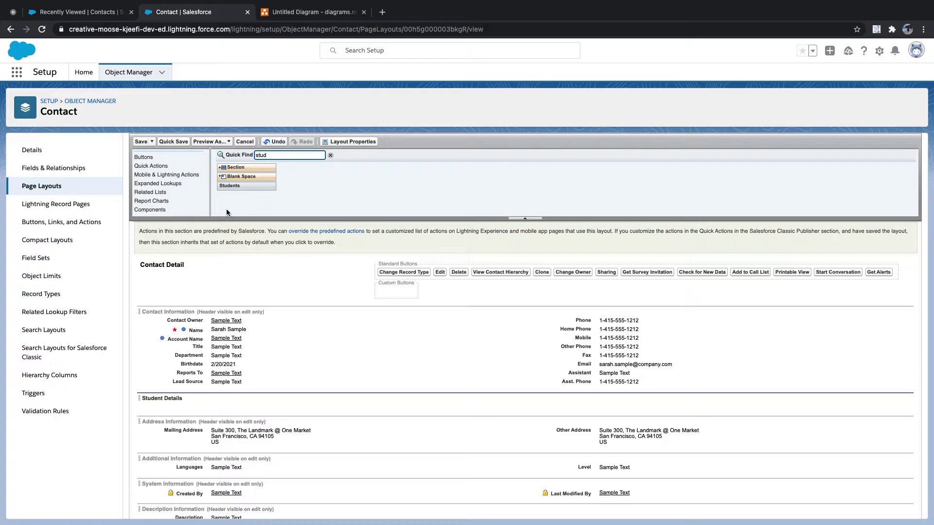
{"action": "left_click_drag", "start_coordinate": [243, 186], "coordinate": [228, 409]}
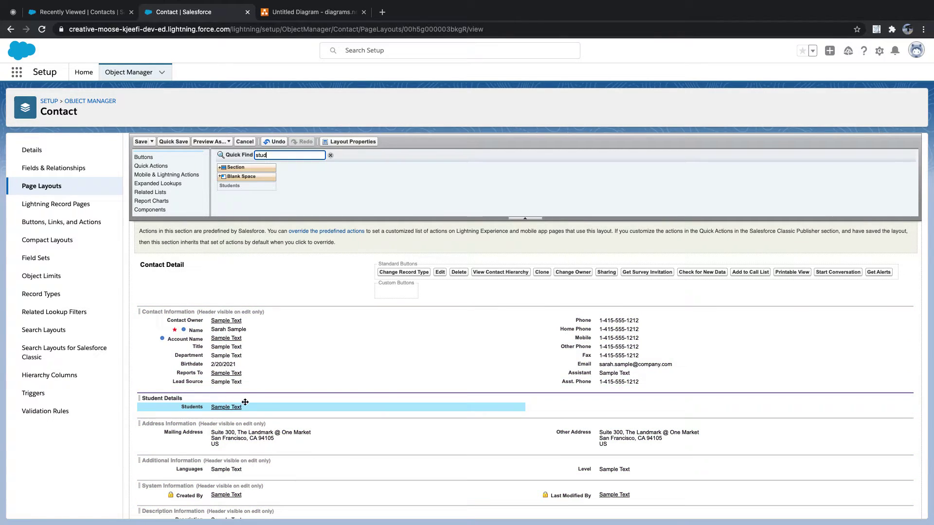
{"action": "left_click", "coordinate": [140, 141]}
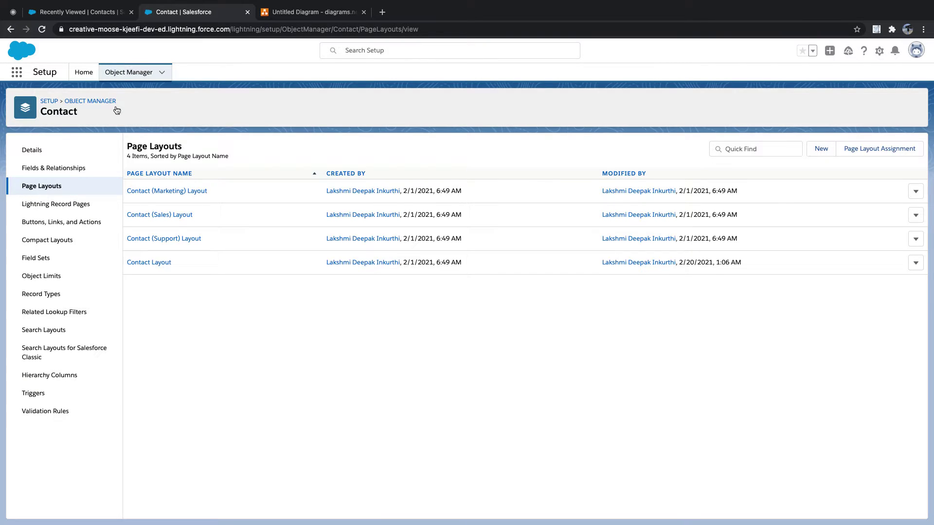
Locate the Students object in Object Manager, view its Fields & Relationships, and start a new field
{"action": "left_click", "coordinate": [123, 77]}
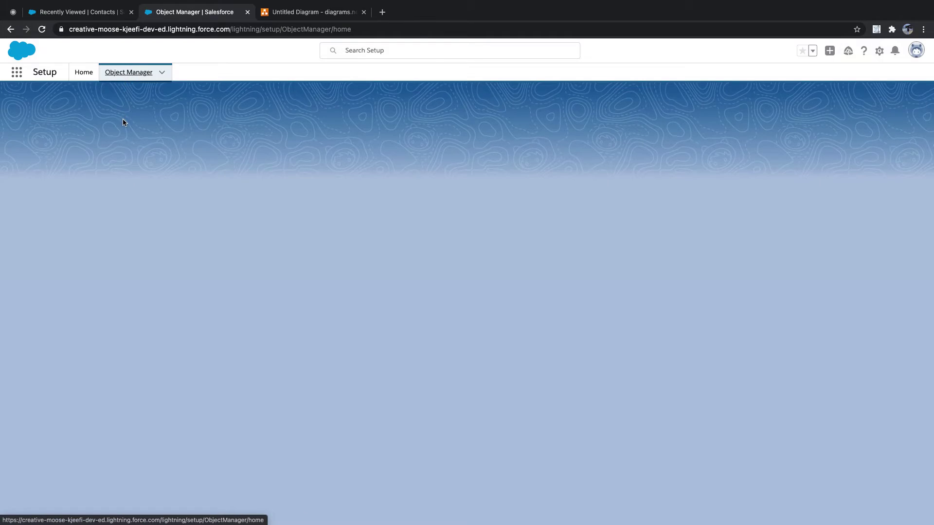
{"action": "left_click", "coordinate": [761, 105]}
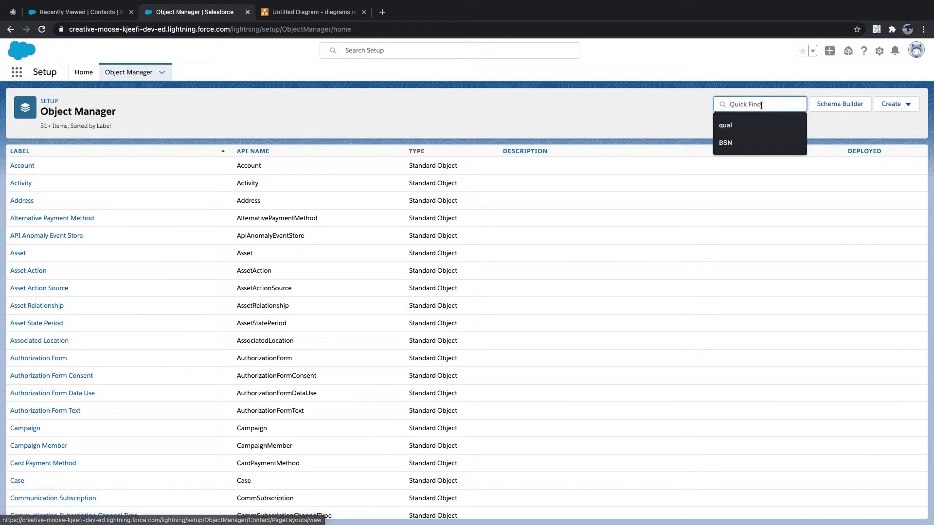
{"action": "type", "text": "sy"}
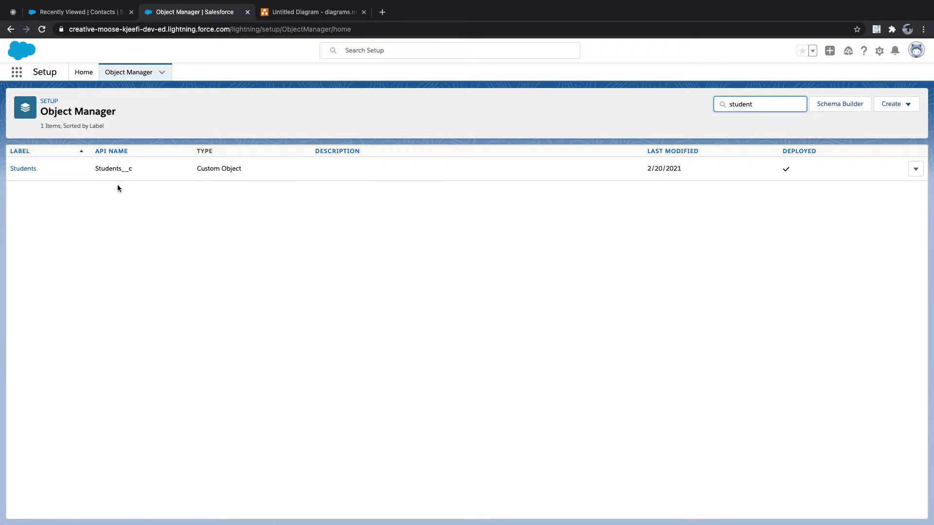
{"action": "left_click", "coordinate": [22, 168]}
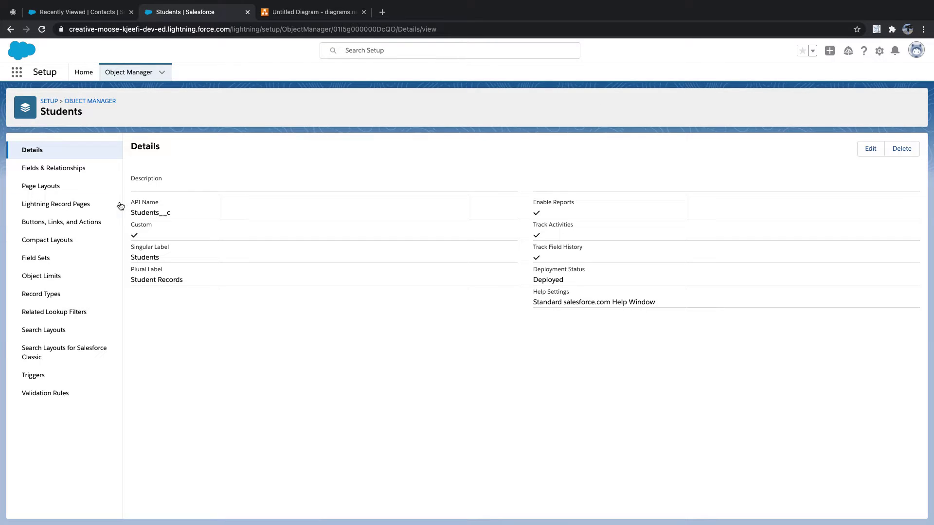
{"action": "left_click", "coordinate": [70, 169]}
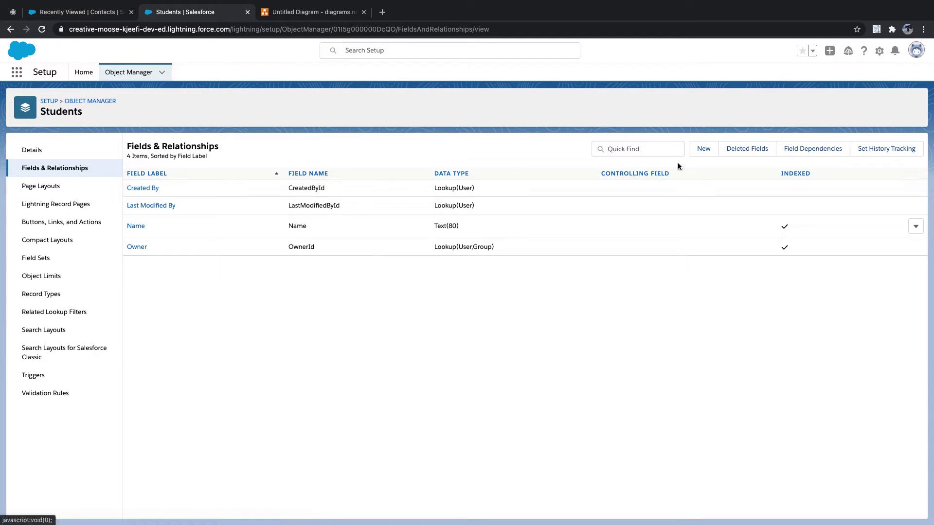
{"action": "left_click", "coordinate": [704, 152]}
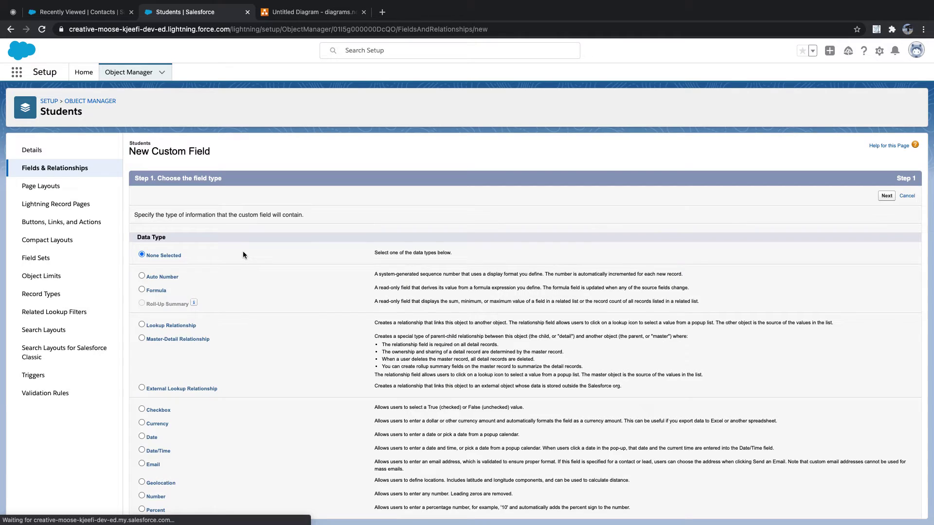
Create a Date field labelled DOB (DOB__c) on Students, then return to Setup Home
{"action": "scroll", "coordinate": [150, 411], "scroll_direction": "down", "scroll_amount": 1}
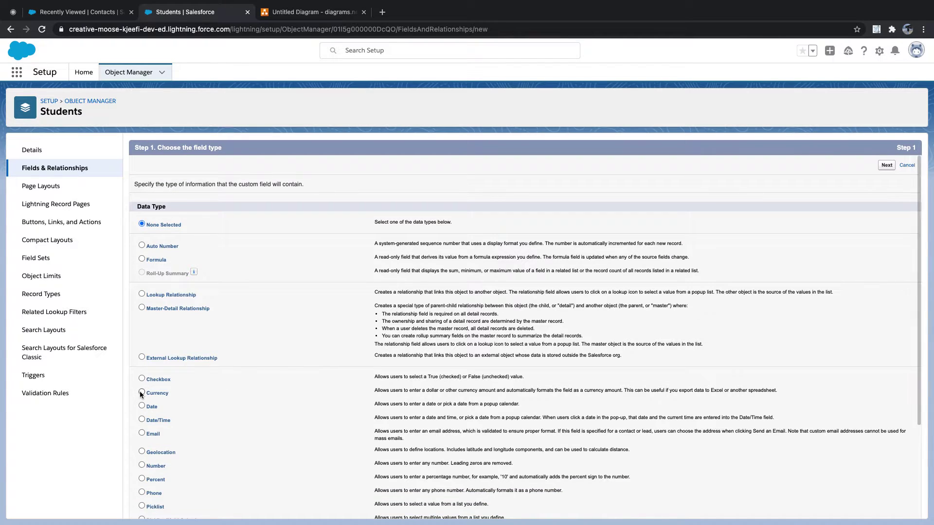
{"action": "scroll", "coordinate": [143, 310], "scroll_direction": "down", "scroll_amount": 4}
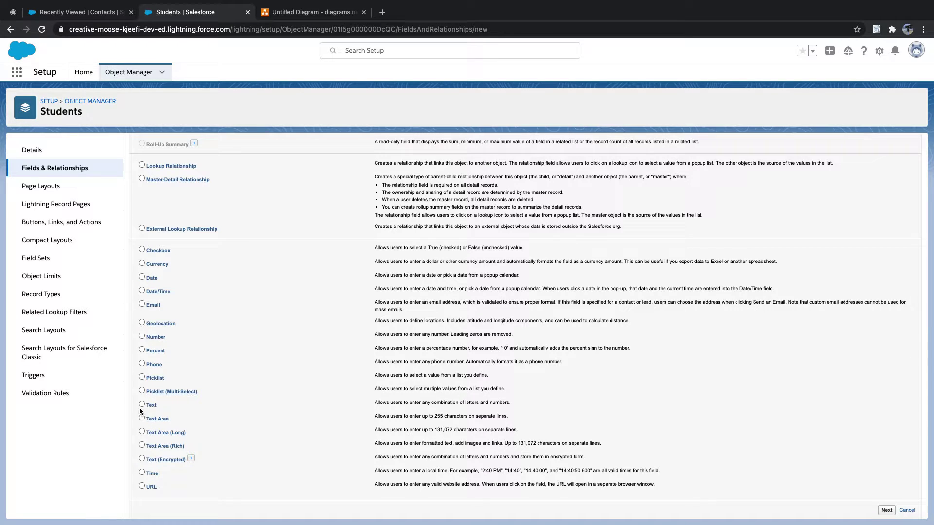
{"action": "left_click", "coordinate": [141, 277]}
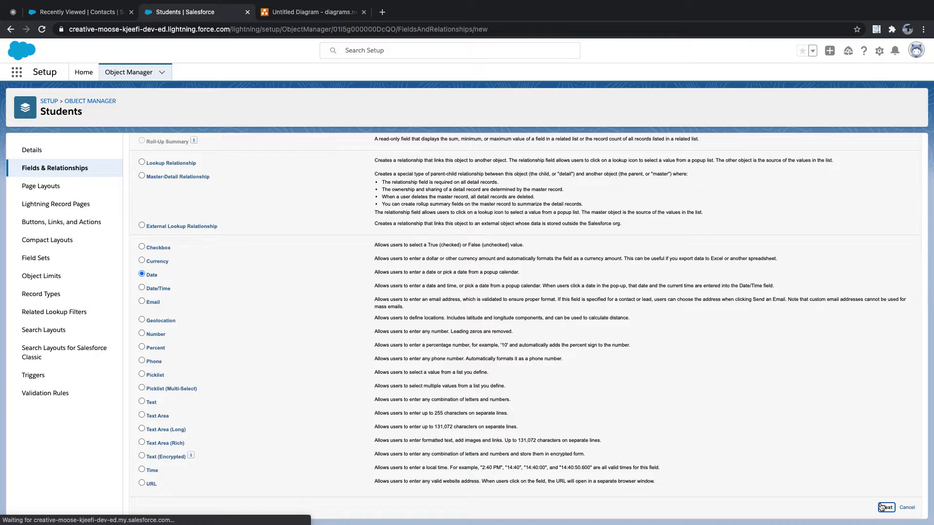
{"action": "left_click", "coordinate": [886, 507]}
{"action": "left_click", "coordinate": [312, 217]}
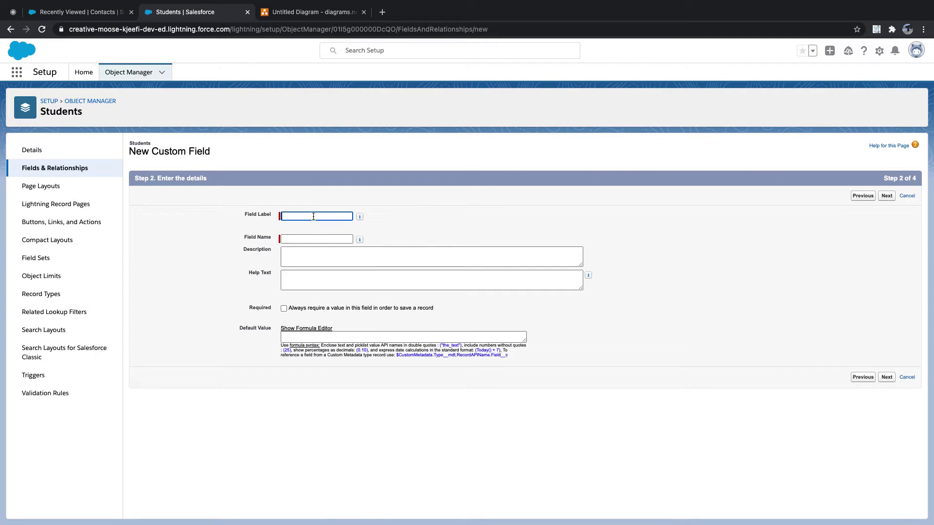
{"action": "type", "text": "DOB"}
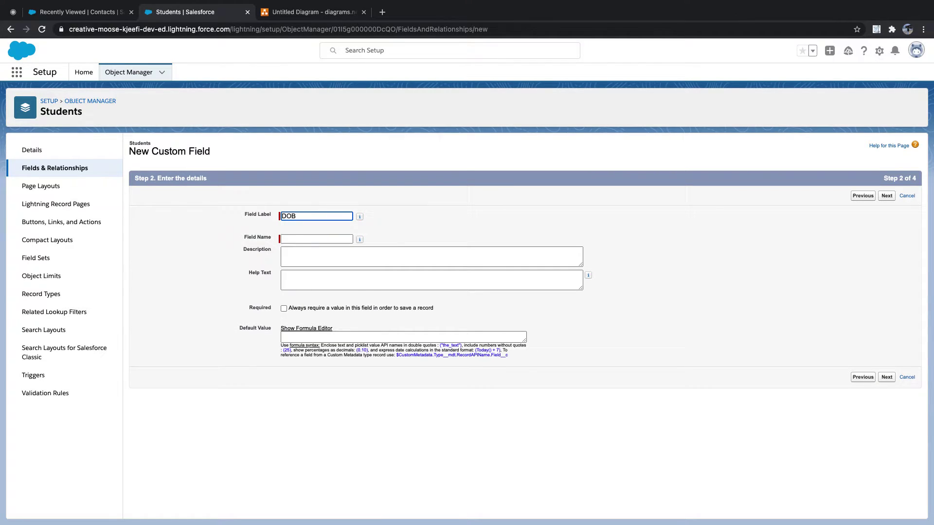
{"action": "key", "text": "Tab"}
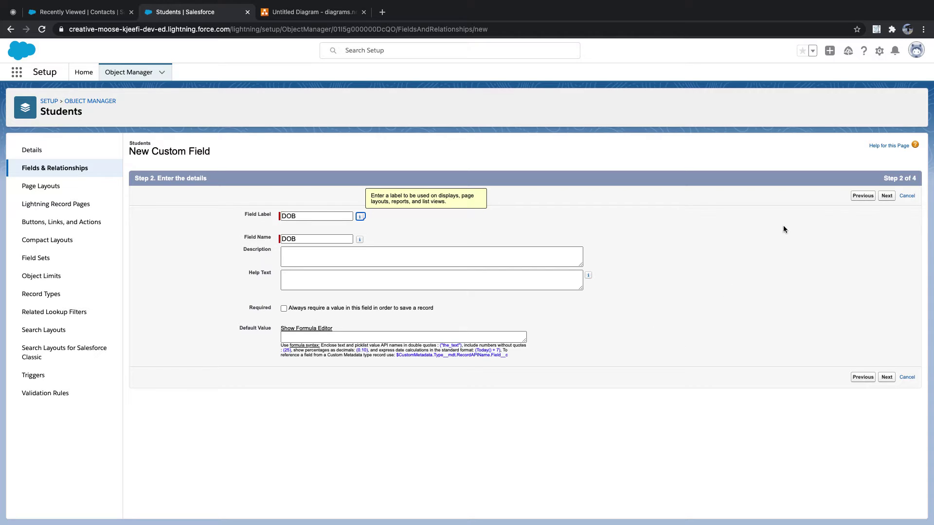
{"action": "left_click", "coordinate": [881, 196]}
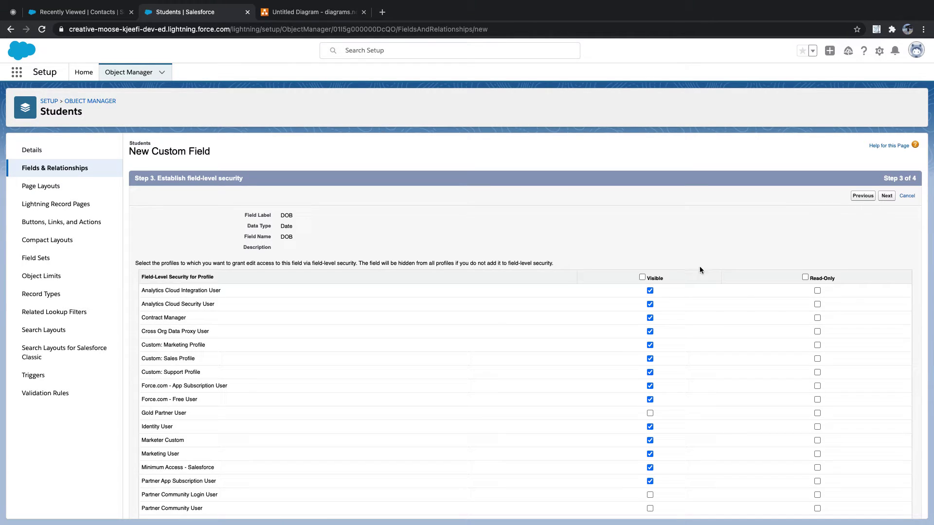
{"action": "left_click", "coordinate": [886, 196]}
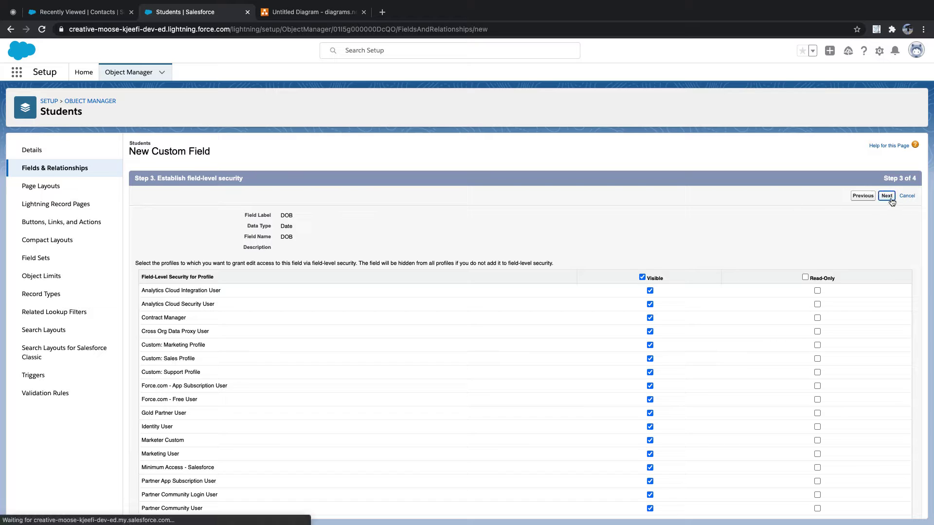
{"action": "left_click", "coordinate": [887, 198]}
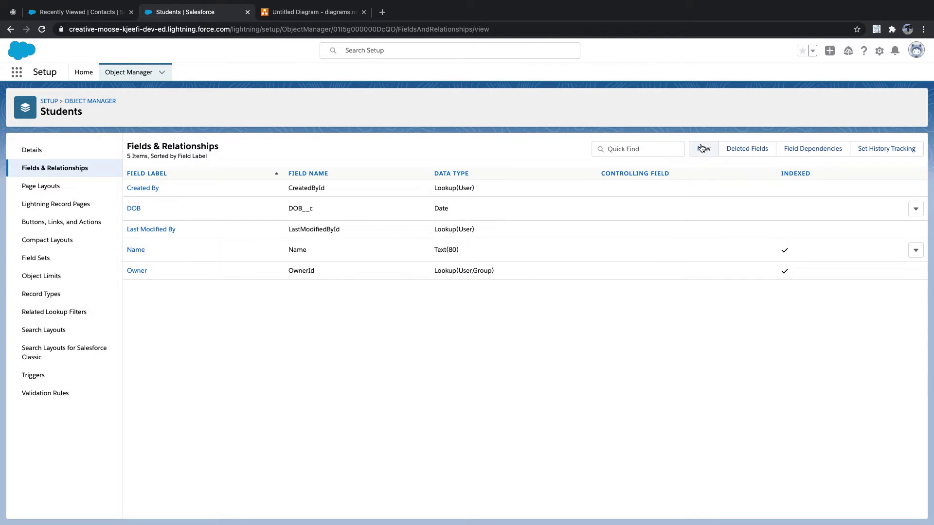
{"action": "left_click", "coordinate": [85, 76]}
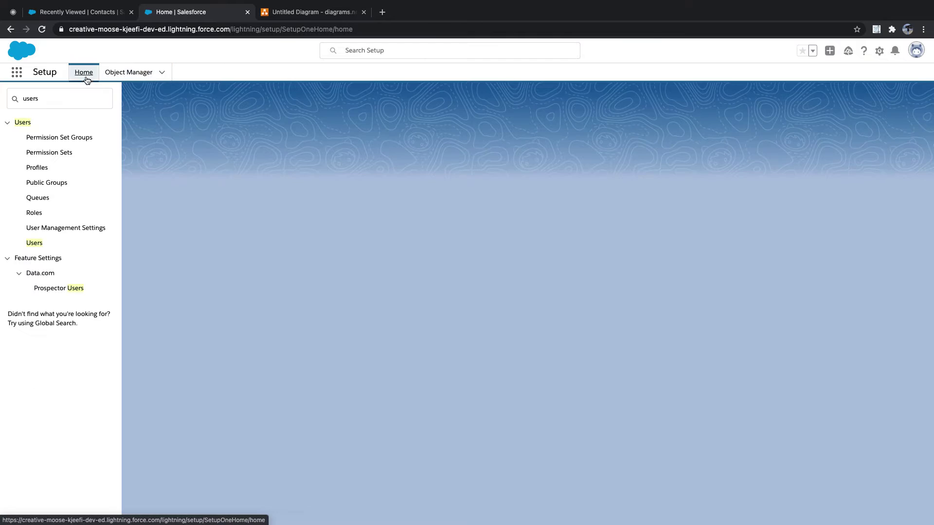
Search Setup for 'schem' and open Schema Builder
{"action": "left_click_drag", "start_coordinate": [75, 98], "coordinate": [5, 99]}
{"action": "type", "text": "schem"}
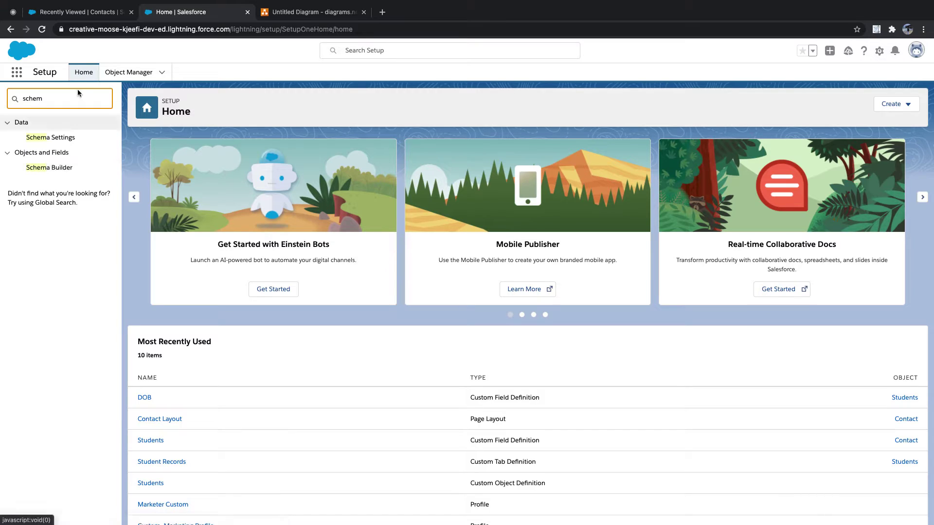
{"action": "left_click", "coordinate": [50, 169]}
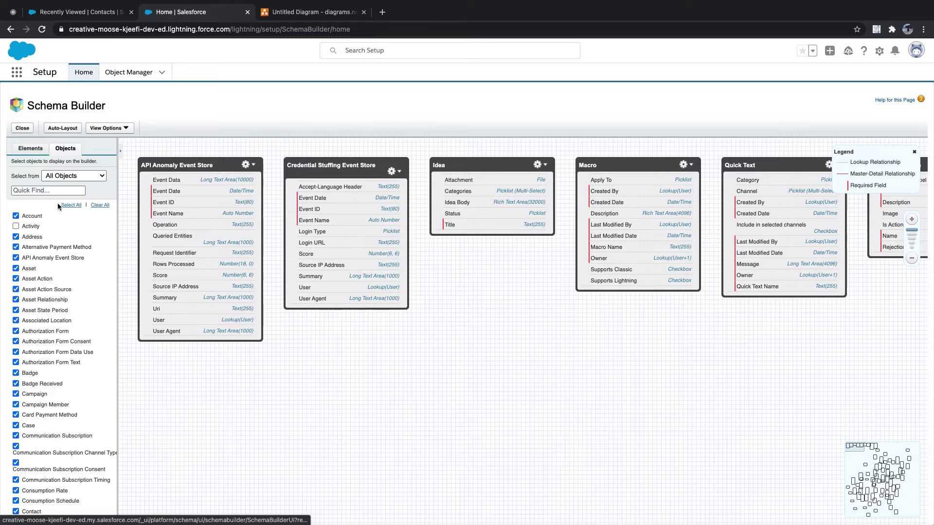
Clear the canvas, show only the Students object auto-laid out, and display the Elements panel
{"action": "left_click", "coordinate": [98, 206]}
{"action": "left_click", "coordinate": [64, 189]}
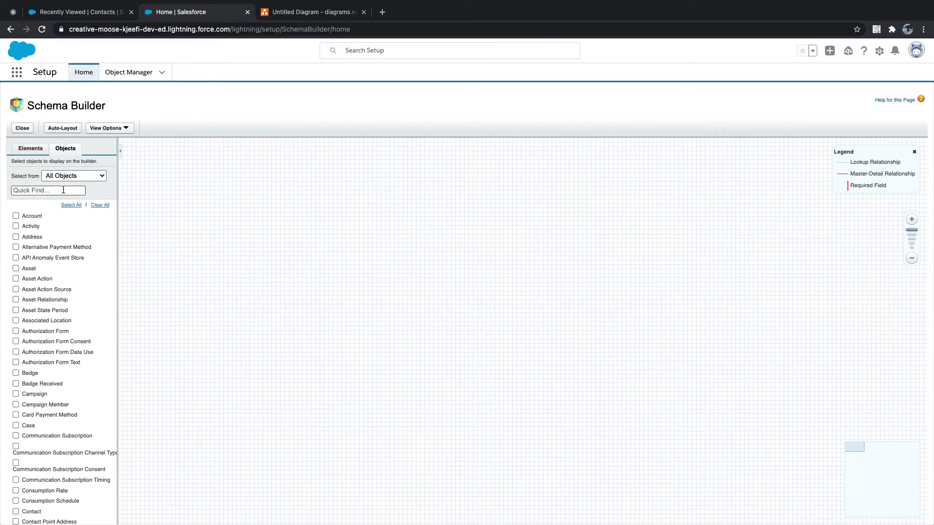
{"action": "type", "text": "stid"}
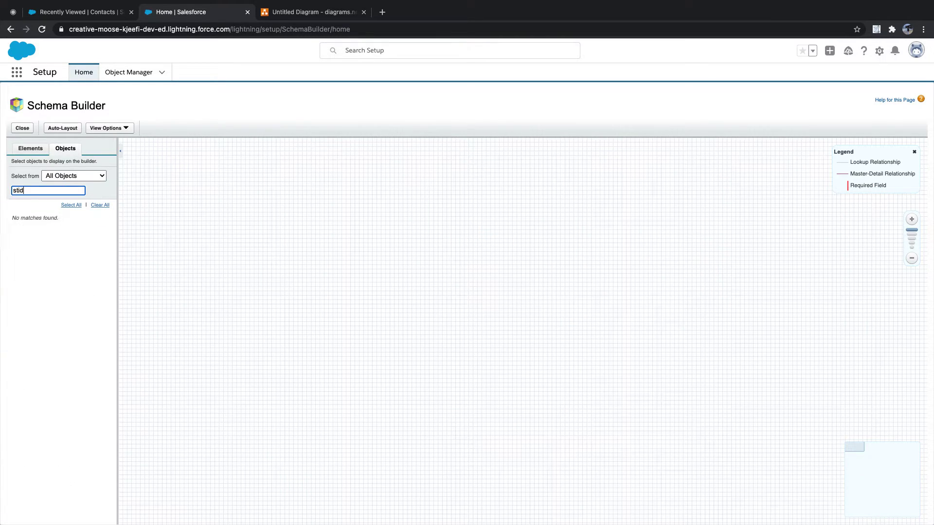
{"action": "type", "text": "u"}
{"action": "left_click", "coordinate": [16, 226]}
{"action": "left_click", "coordinate": [62, 129]}
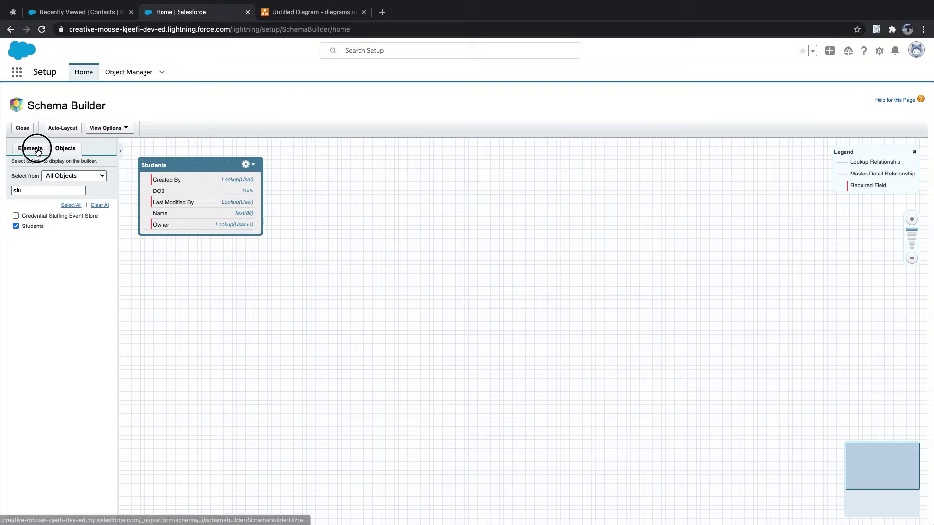
{"action": "left_click", "coordinate": [32, 149]}
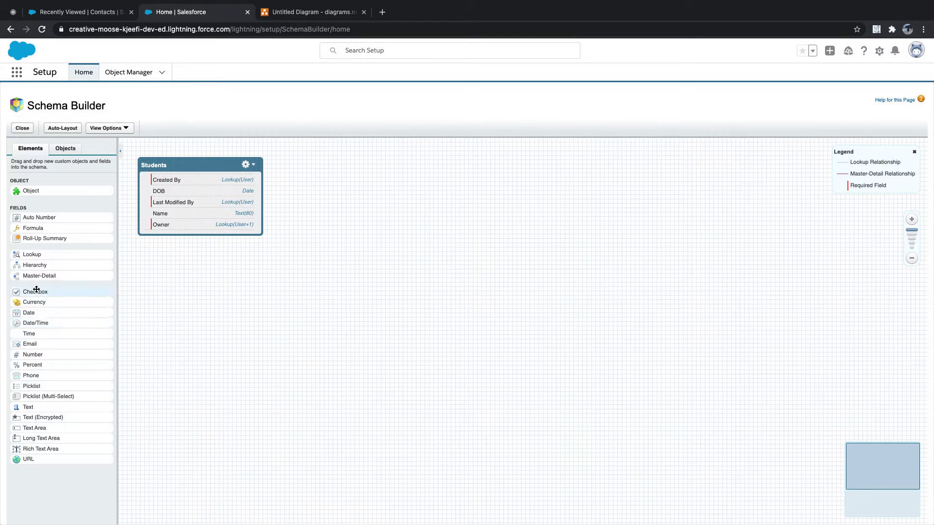
Add an 'Is Active' checkbox field to Students, checked by default
{"action": "left_click_drag", "start_coordinate": [35, 292], "coordinate": [212, 188]}
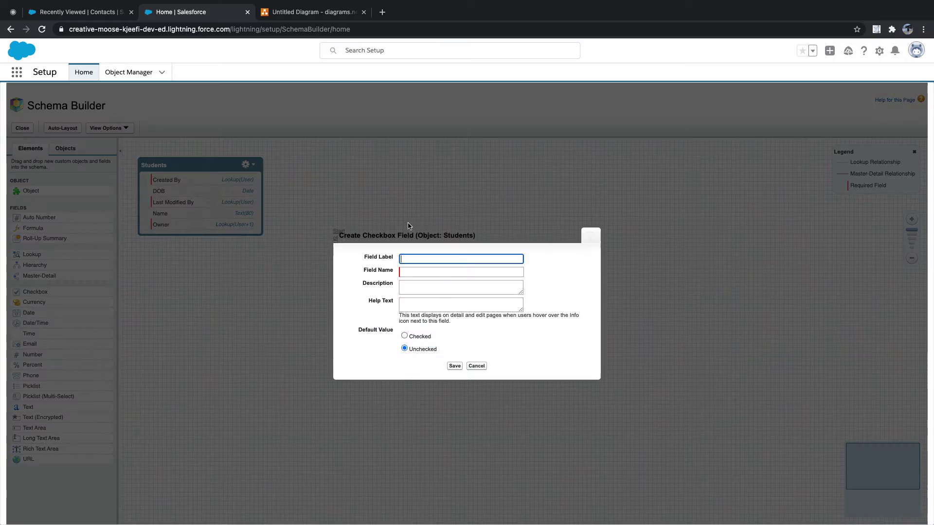
{"action": "left_click", "coordinate": [449, 259]}
{"action": "type", "text": "Act"}
{"action": "key", "text": "Tab"}
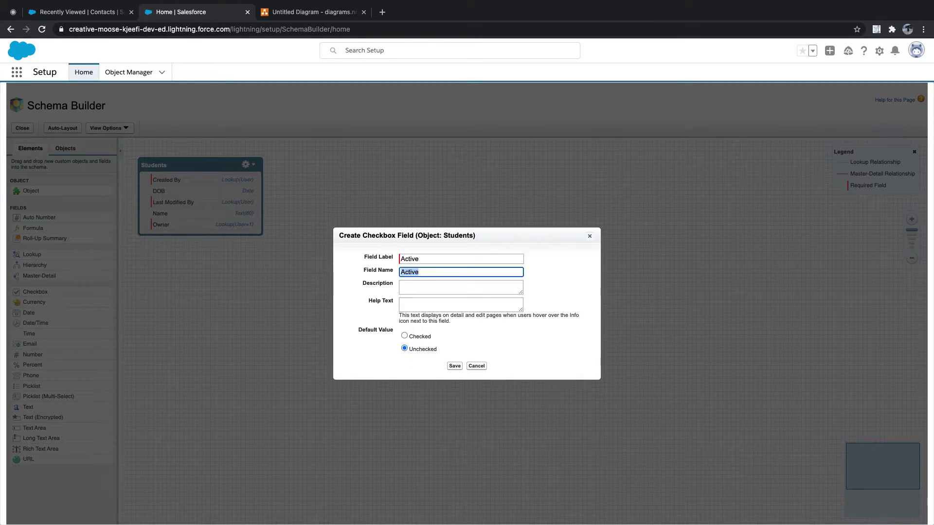
{"action": "left_click", "coordinate": [402, 259]}
{"action": "type", "text": "Is"}
{"action": "left_click", "coordinate": [401, 272]}
{"action": "type", "text": "Is _"}
{"action": "left_click", "coordinate": [408, 258]}
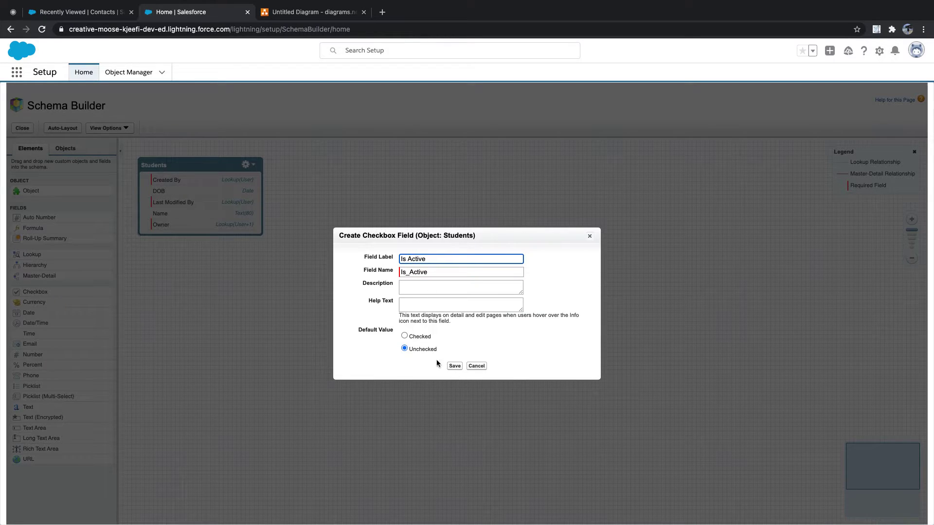
{"action": "left_click", "coordinate": [404, 336]}
{"action": "left_click", "coordinate": [454, 367]}
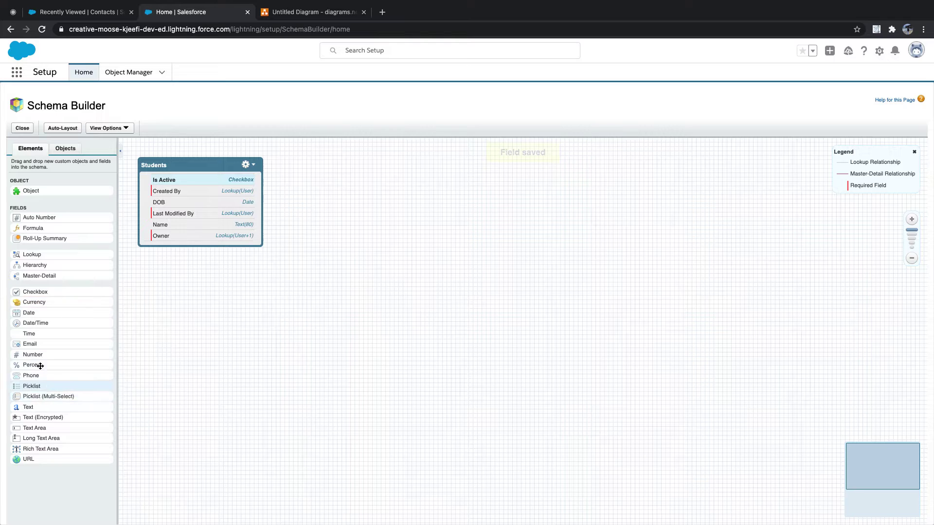
Add a 'Personal Email' Email field to Students
{"action": "left_click_drag", "start_coordinate": [38, 343], "coordinate": [190, 201]}
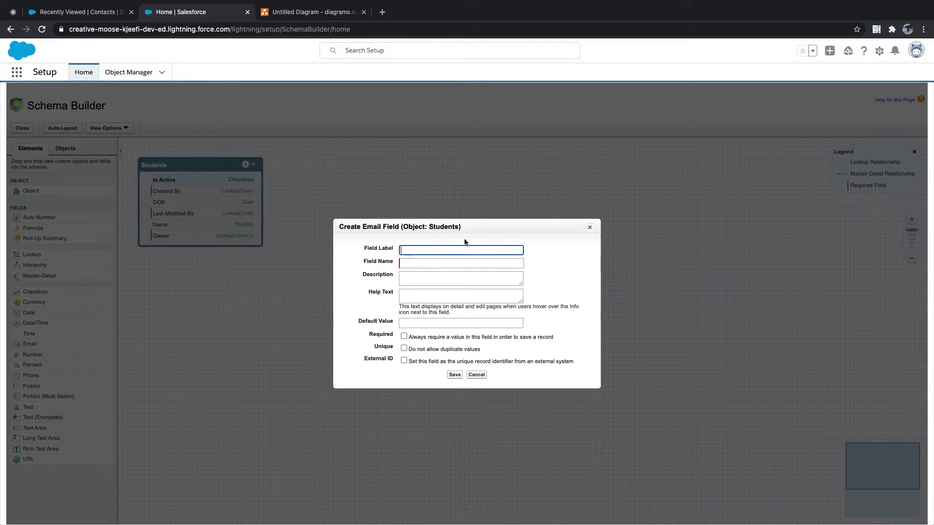
{"action": "type", "text": "Personal Email"}
{"action": "key", "text": "Tab"}
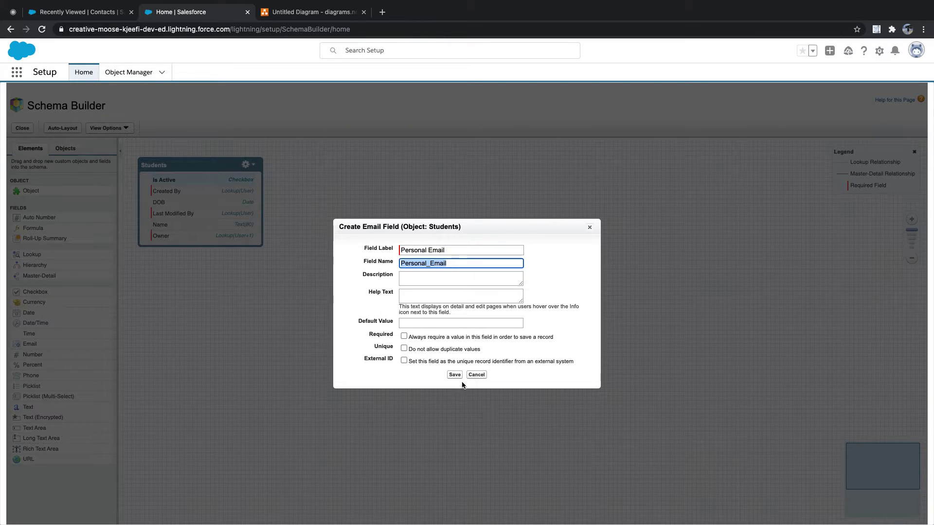
{"action": "left_click", "coordinate": [454, 375]}
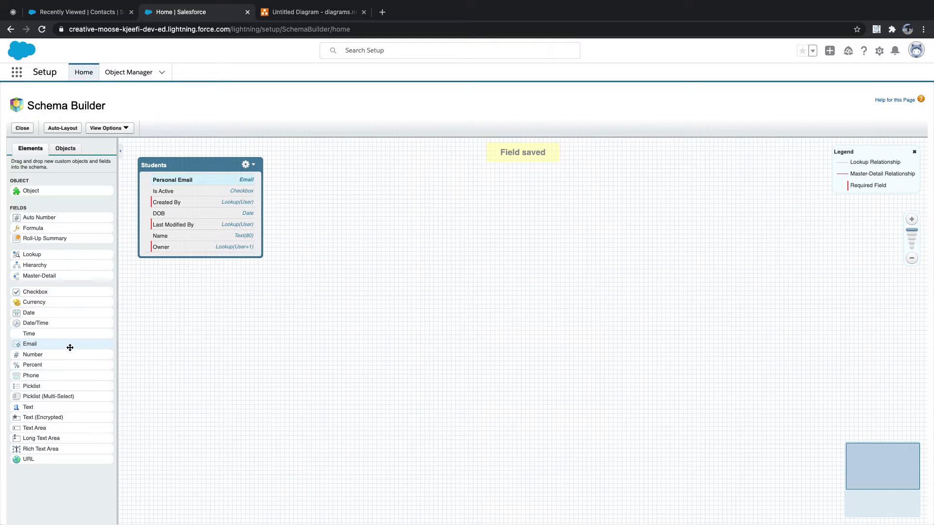
Drop a Text field onto Students labelled 'Remarks' with length 100 and save it
{"action": "left_click_drag", "start_coordinate": [59, 386], "coordinate": [225, 207]}
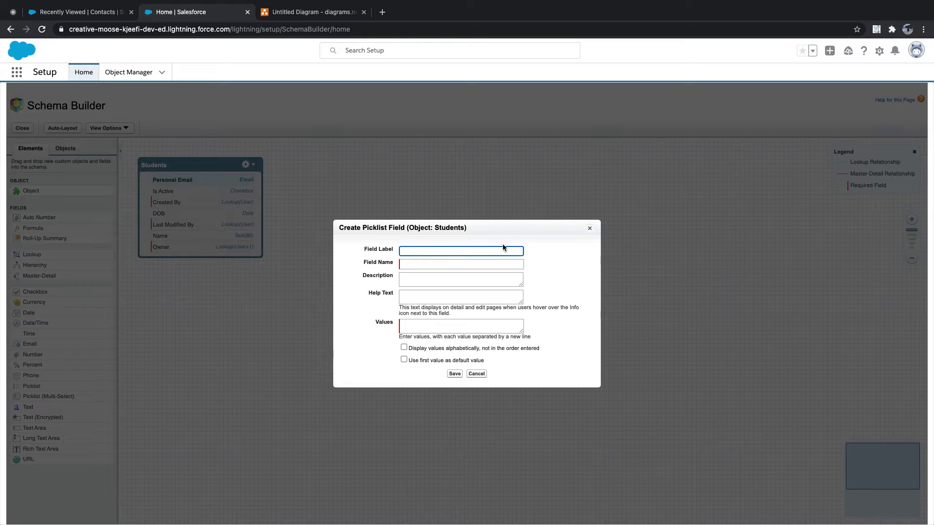
{"action": "left_click", "coordinate": [590, 228]}
{"action": "left_click_drag", "start_coordinate": [35, 407], "coordinate": [187, 215]}
{"action": "left_click", "coordinate": [423, 241]}
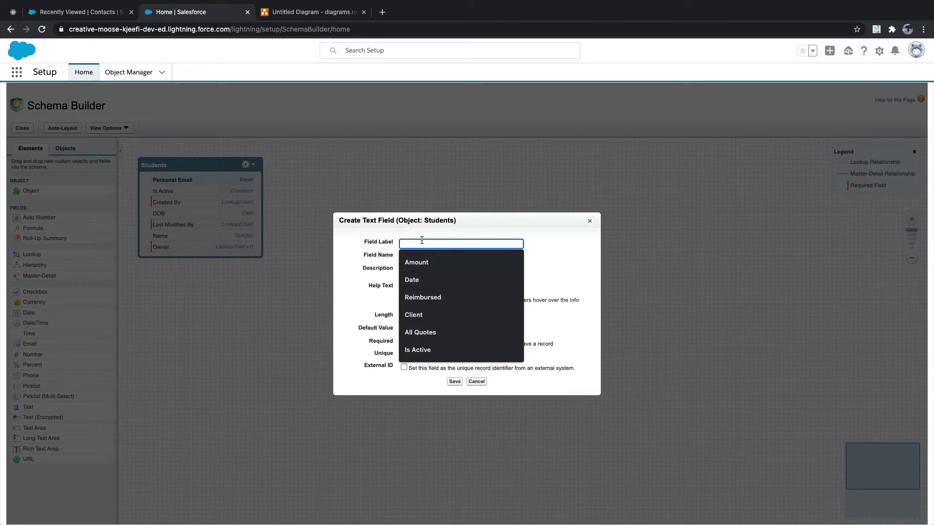
{"action": "type", "text": "Class"}
{"action": "key", "text": "BackSpace"}
{"action": "key", "text": "BackSpace"}
{"action": "key", "text": "BackSpace"}
{"action": "key", "text": "BackSpace"}
{"action": "key", "text": "BackSpace"}
{"action": "type", "text": "Remarks"}
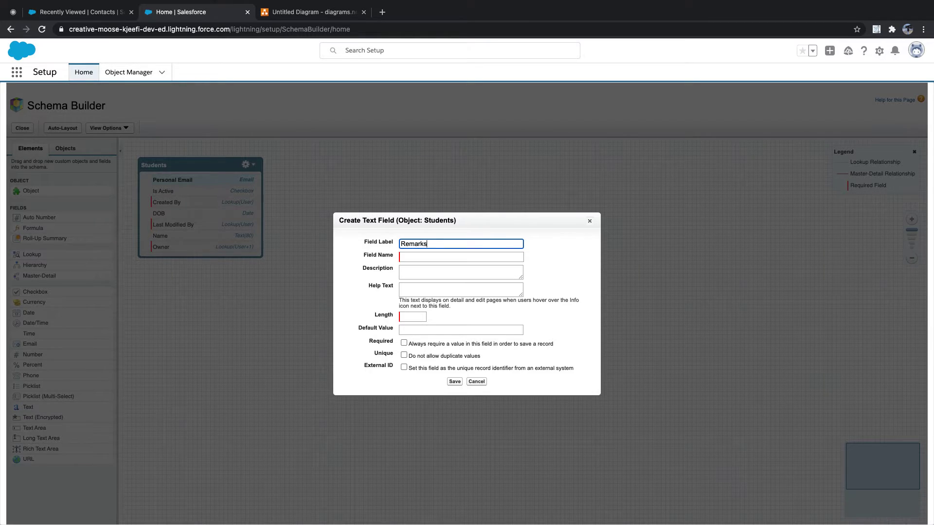
{"action": "key", "text": "Tab"}
{"action": "left_click", "coordinate": [409, 315]}
{"action": "type", "text": "100"}
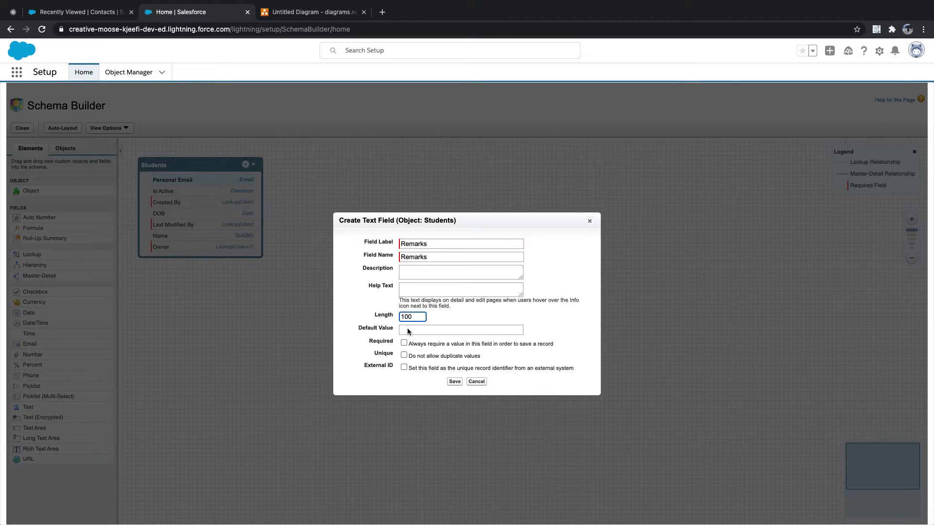
{"action": "left_click", "coordinate": [456, 382]}
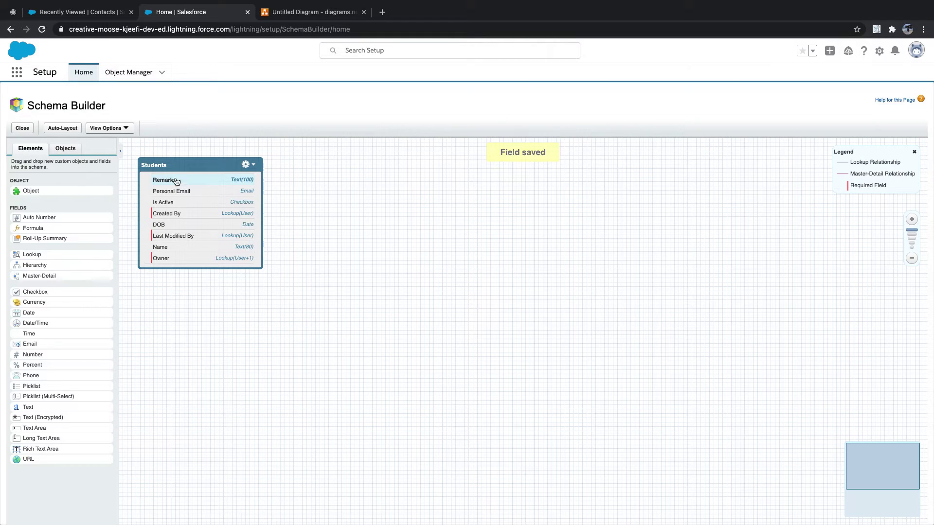
{"action": "left_click", "coordinate": [89, 16]}
{"action": "left_click", "coordinate": [293, 73]}
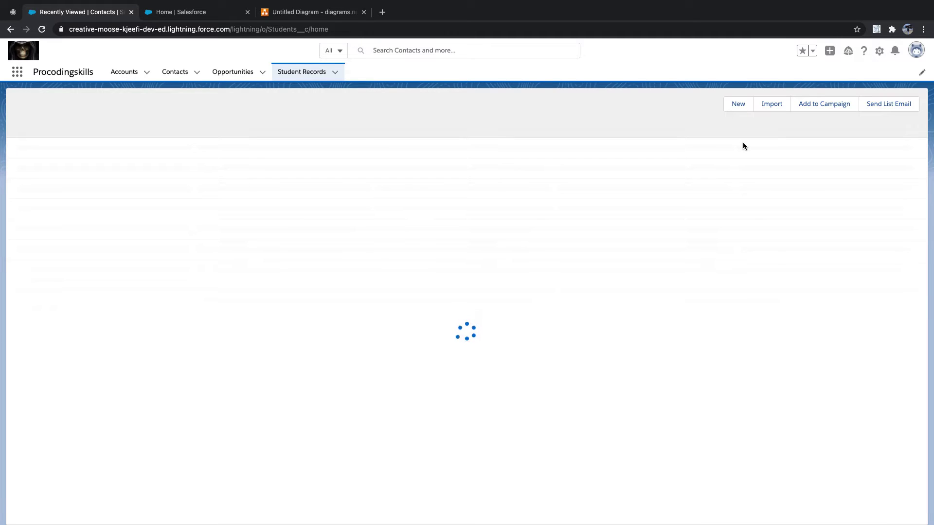
{"action": "left_click", "coordinate": [738, 104]}
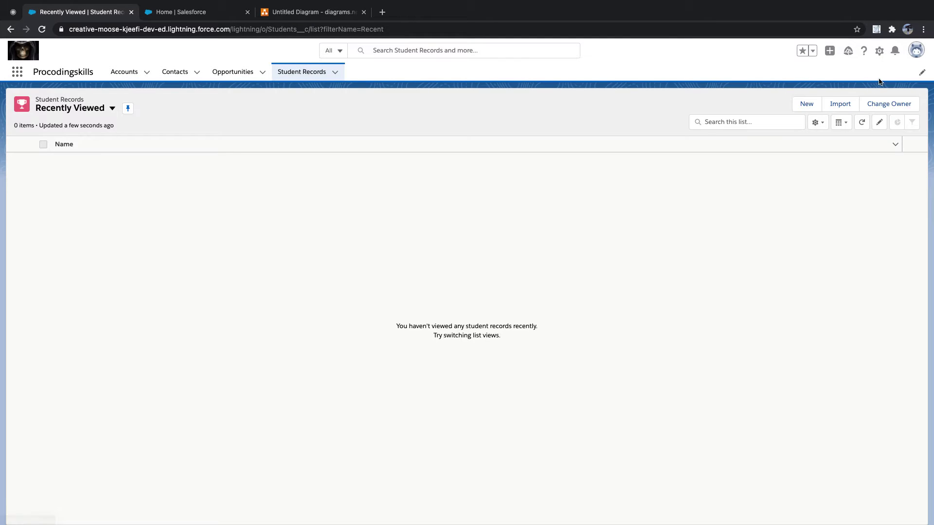
{"action": "left_click", "coordinate": [806, 103]}
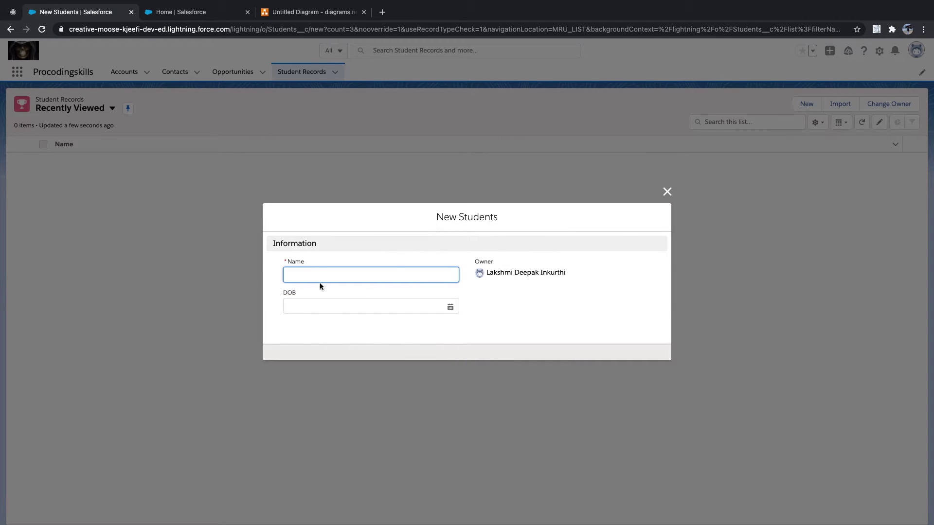
{"action": "left_click", "coordinate": [209, 11]}
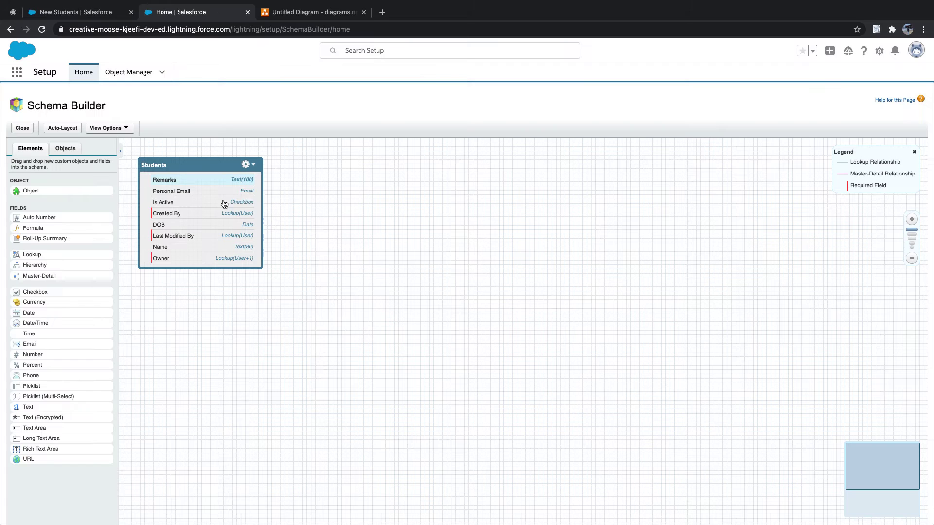
{"action": "left_click", "coordinate": [90, 11]}
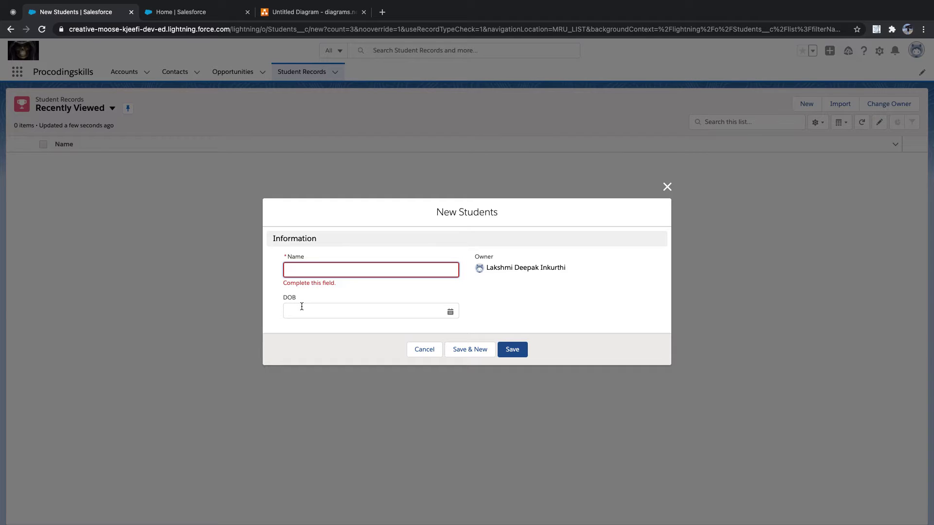
{"action": "left_click", "coordinate": [667, 188]}
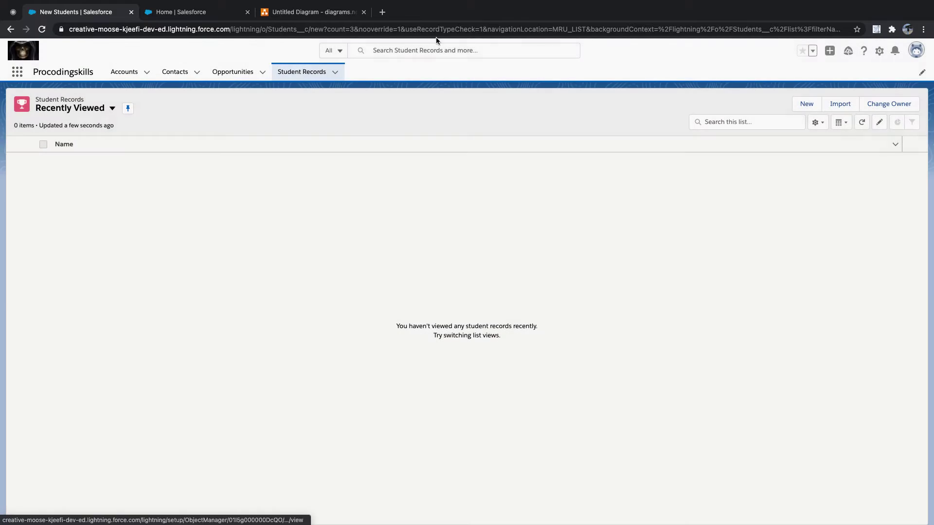
{"action": "left_click", "coordinate": [175, 12]}
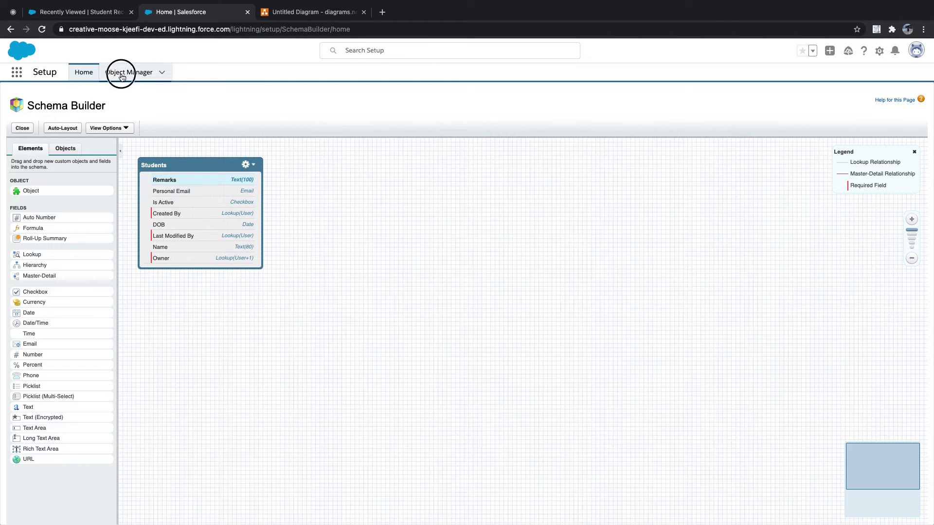
Filter Object Manager for 's' and open Students > Page Layouts > Students Layout in the editor
{"action": "left_click", "coordinate": [122, 74]}
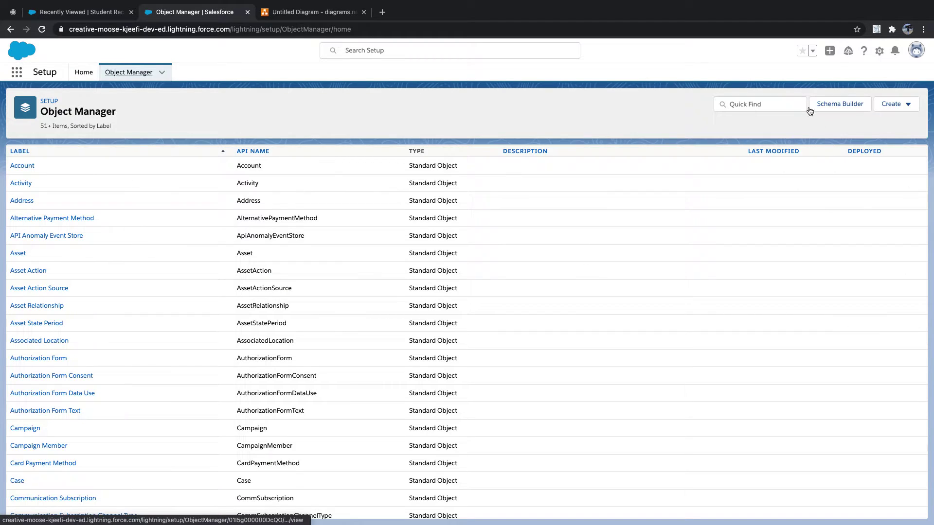
{"action": "left_click", "coordinate": [782, 101]}
{"action": "type", "text": "student"}
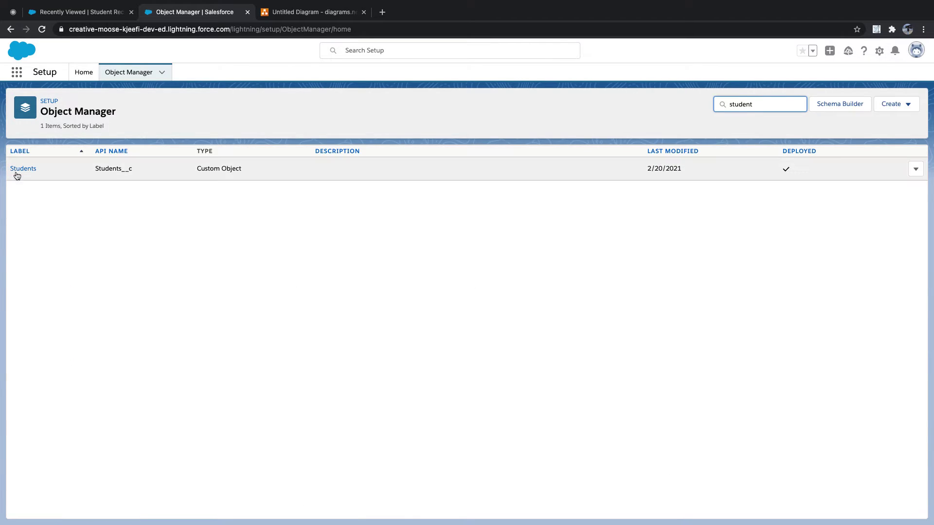
{"action": "left_click", "coordinate": [19, 170]}
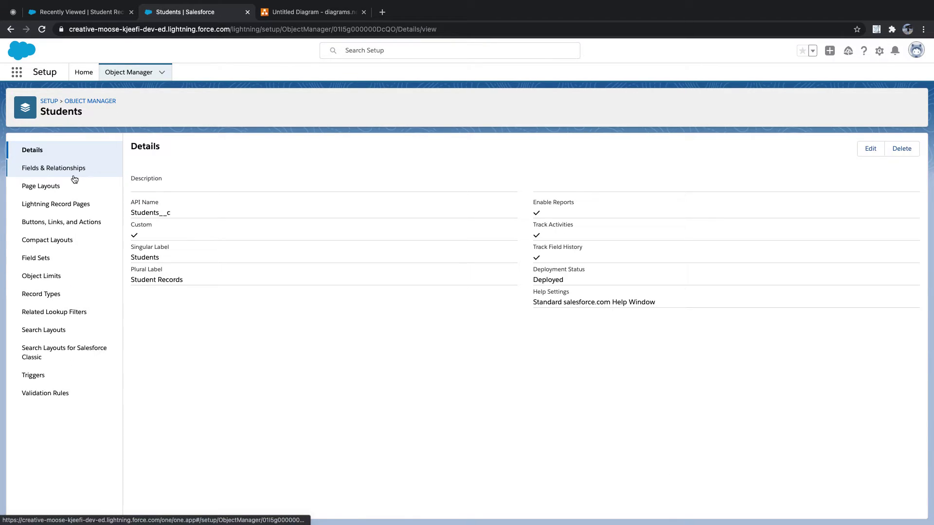
{"action": "left_click", "coordinate": [52, 185]}
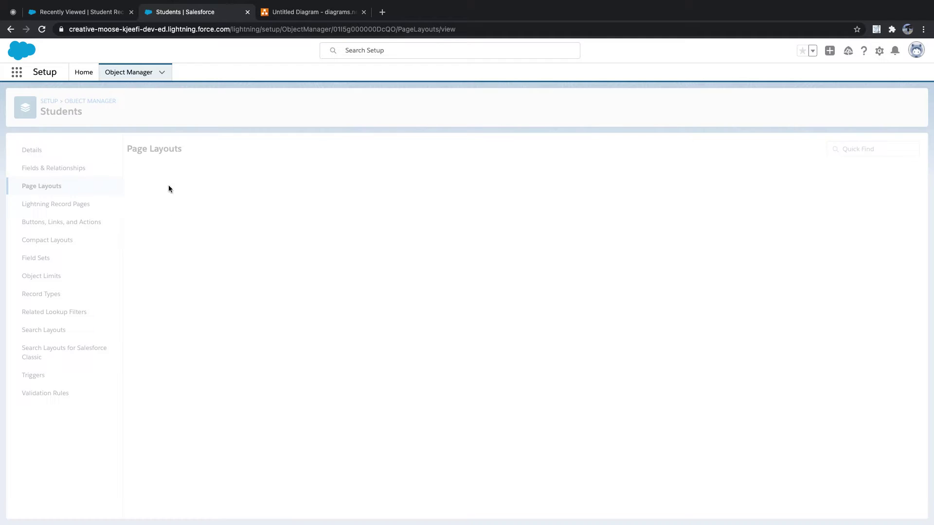
{"action": "left_click", "coordinate": [160, 192]}
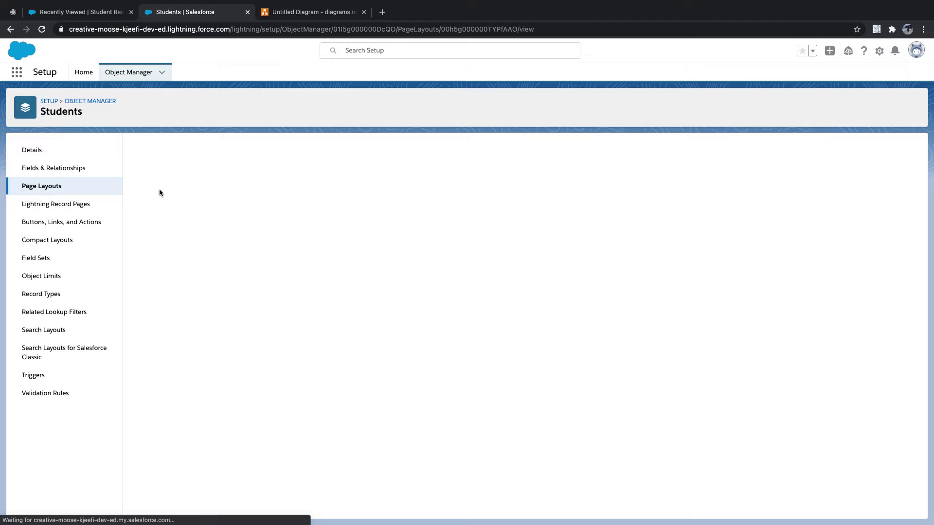
{"action": "left_click", "coordinate": [116, 13]}
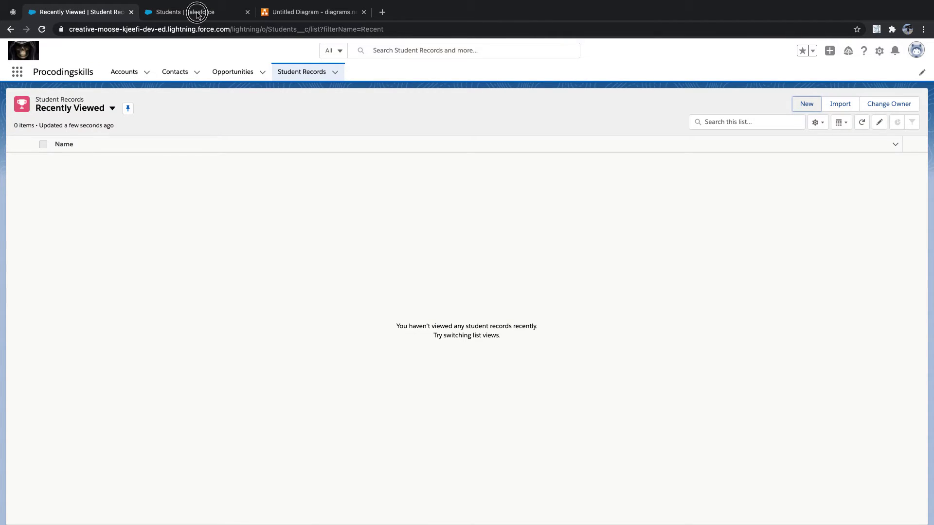
{"action": "left_click", "coordinate": [199, 12]}
{"action": "scroll", "coordinate": [319, 338], "scroll_direction": "down", "scroll_amount": 2}
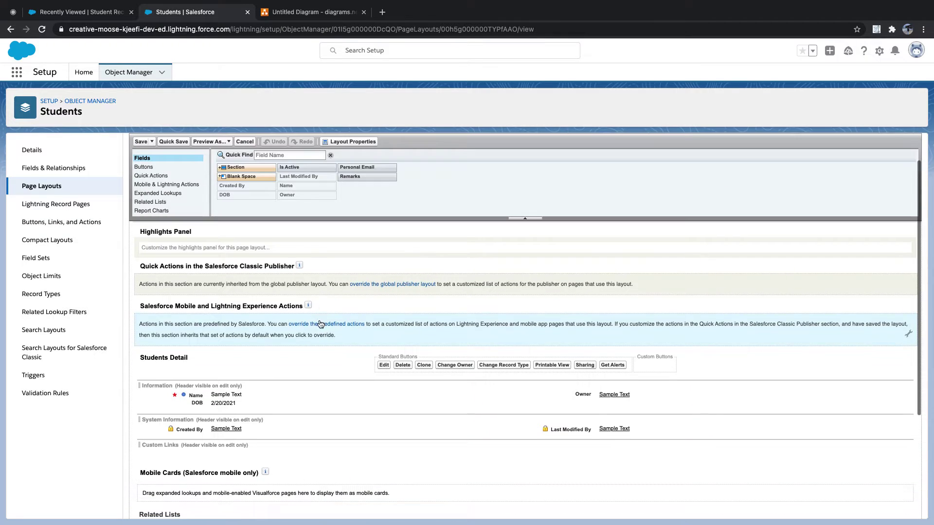
Drag Is Active and Personal Email into Information, Remarks below DOB, then save the Students layout
{"action": "left_click_drag", "start_coordinate": [291, 167], "coordinate": [628, 393]}
{"action": "left_click_drag", "start_coordinate": [360, 167], "coordinate": [628, 406]}
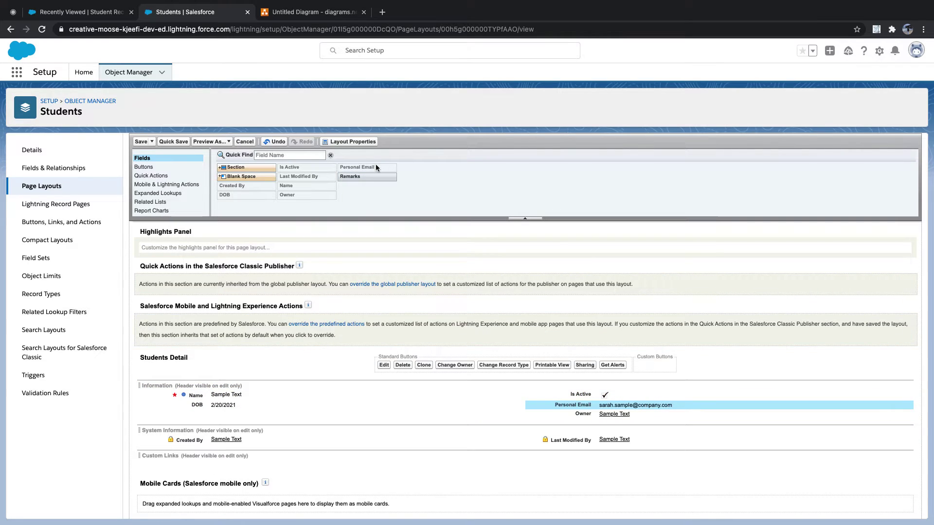
{"action": "left_click_drag", "start_coordinate": [372, 177], "coordinate": [281, 412]}
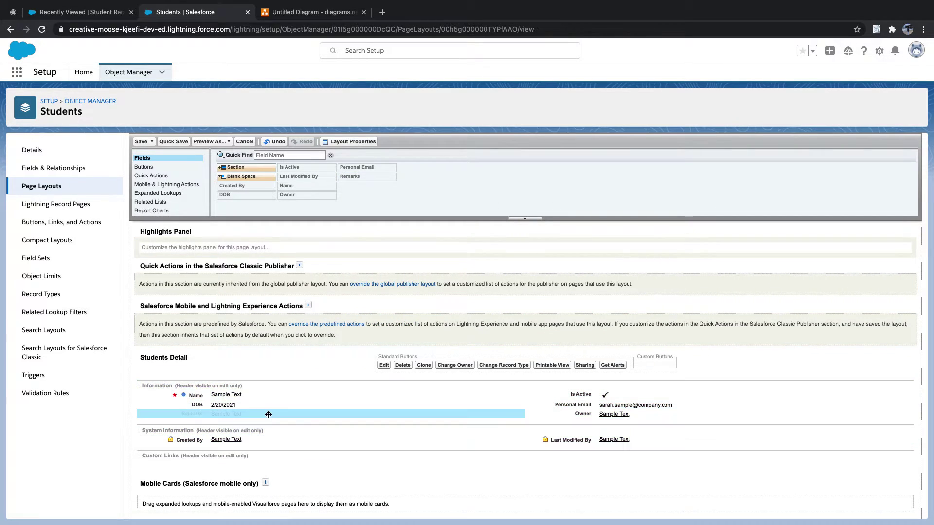
{"action": "left_click", "coordinate": [139, 142]}
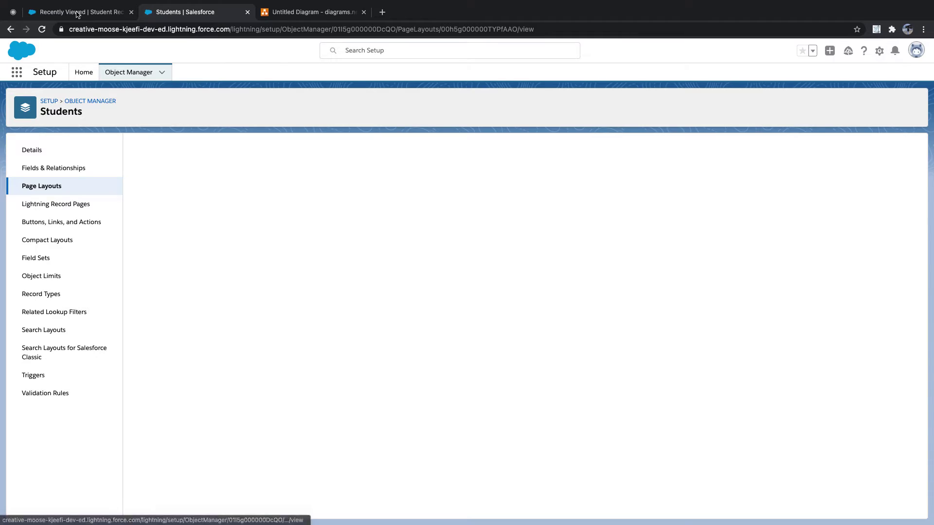
Reload the Student Records list so the new layout fields appear on the New Students form
{"action": "left_click", "coordinate": [77, 13]}
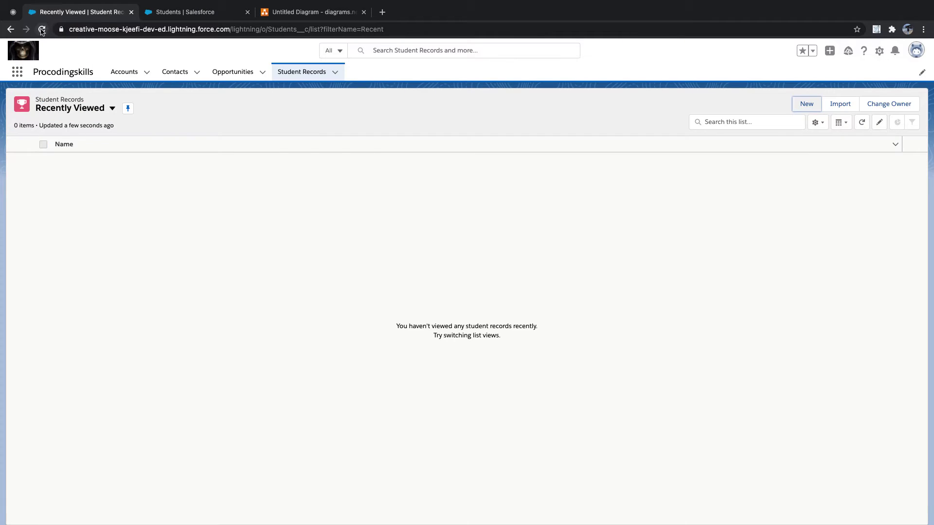
{"action": "left_click", "coordinate": [189, 12]}
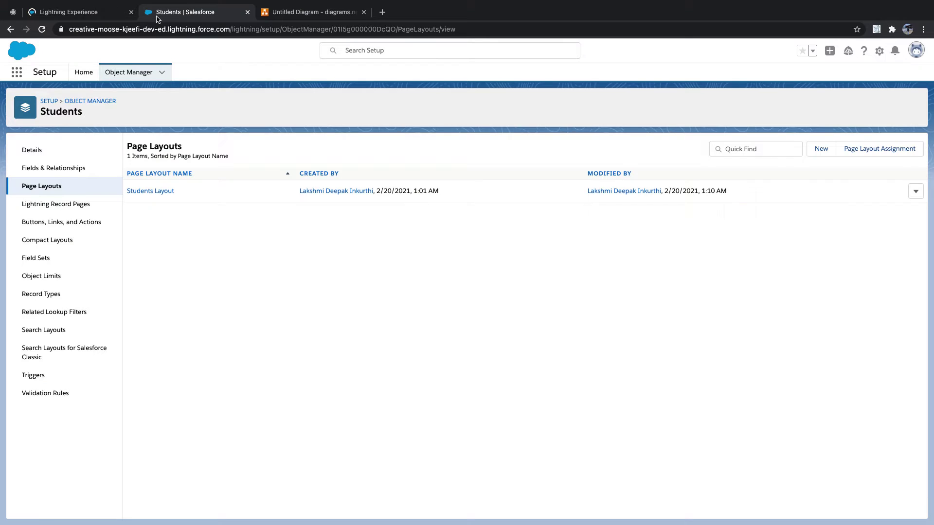
{"action": "left_click", "coordinate": [87, 13]}
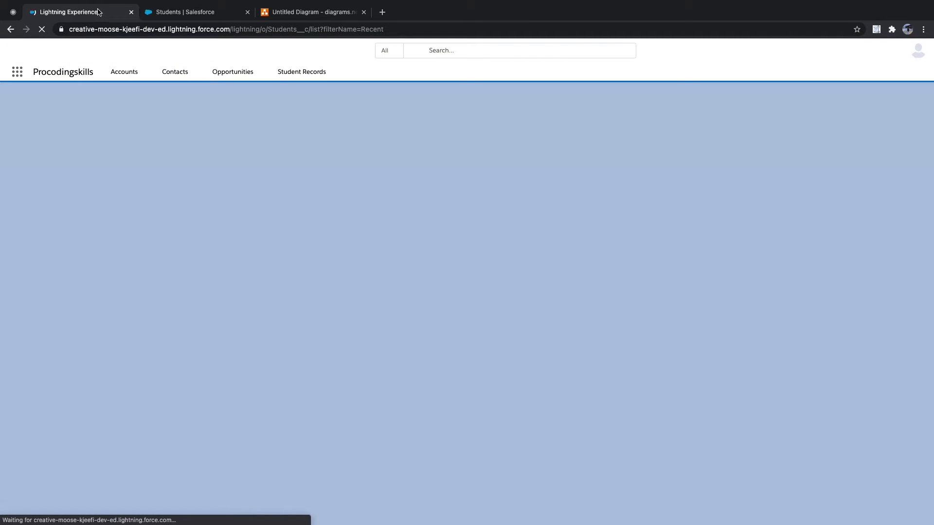
{"action": "left_click", "coordinate": [198, 12]}
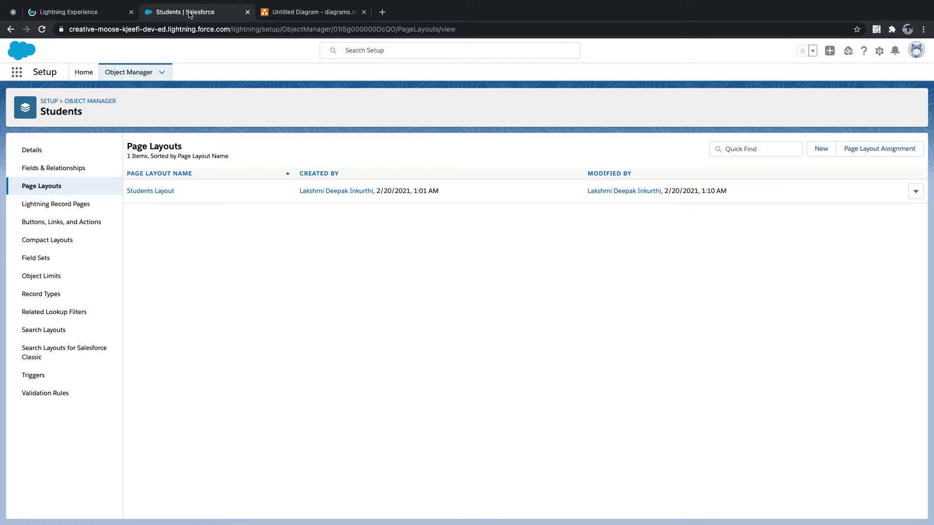
{"action": "left_click", "coordinate": [84, 14]}
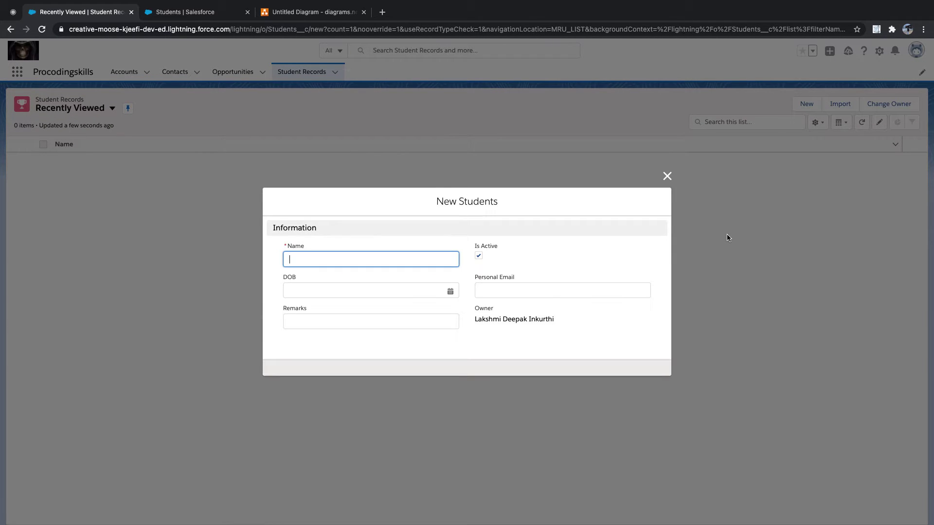
Close the New Students form unsaved and go to the Students object's Fields & Relationships list
{"action": "left_click", "coordinate": [509, 287]}
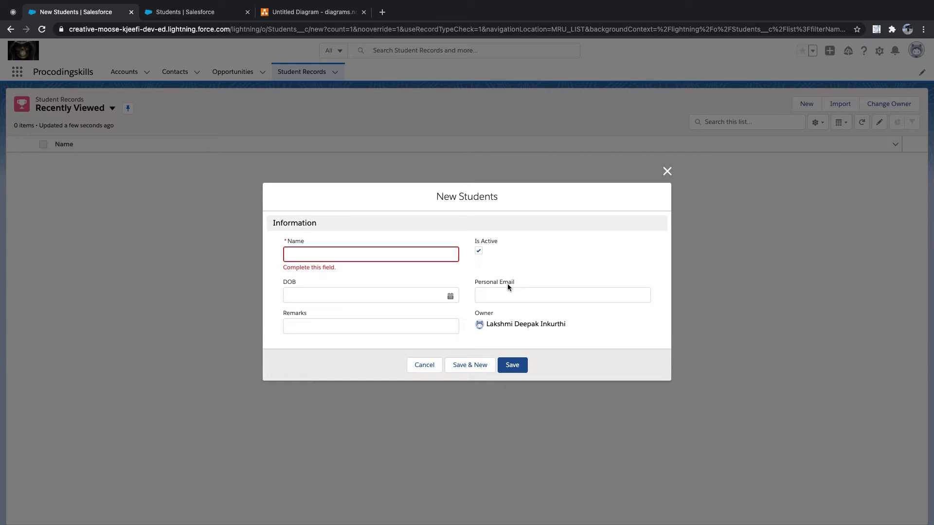
{"action": "left_click", "coordinate": [668, 173]}
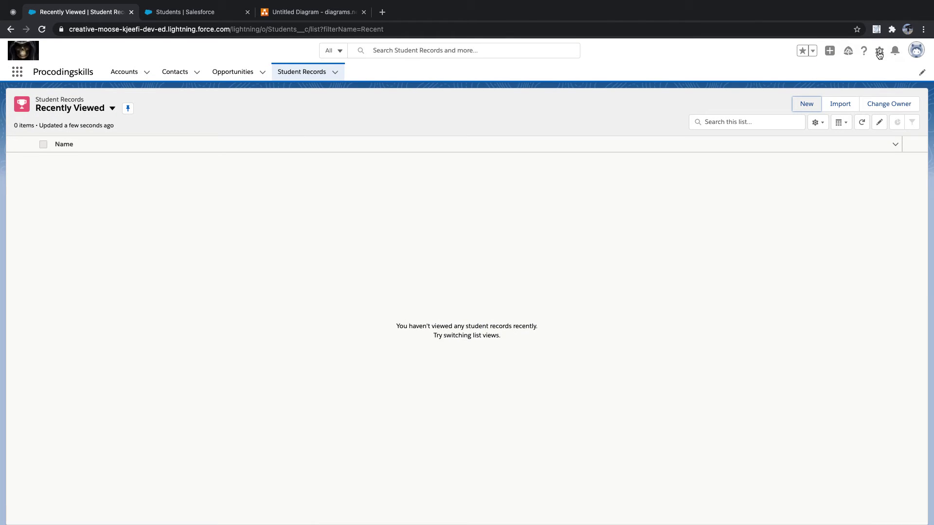
{"action": "left_click", "coordinate": [880, 52]}
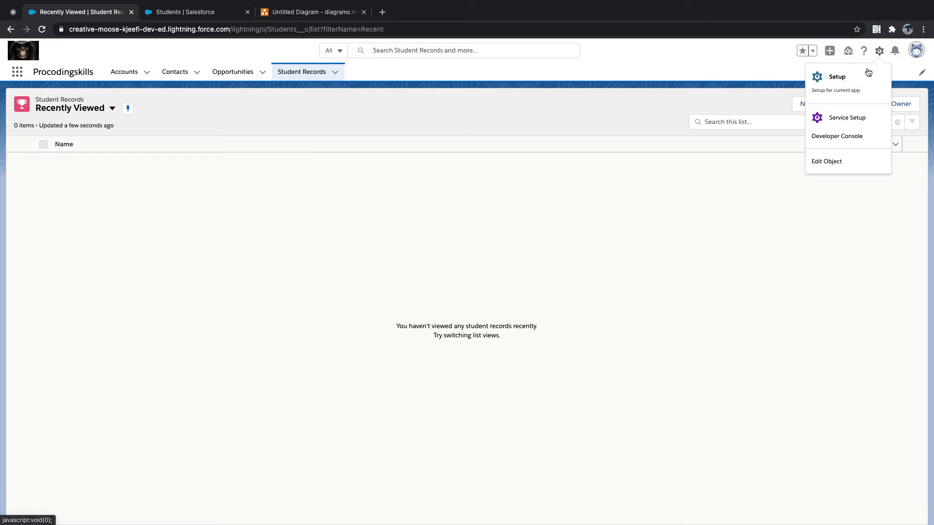
{"action": "left_click", "coordinate": [838, 78]}
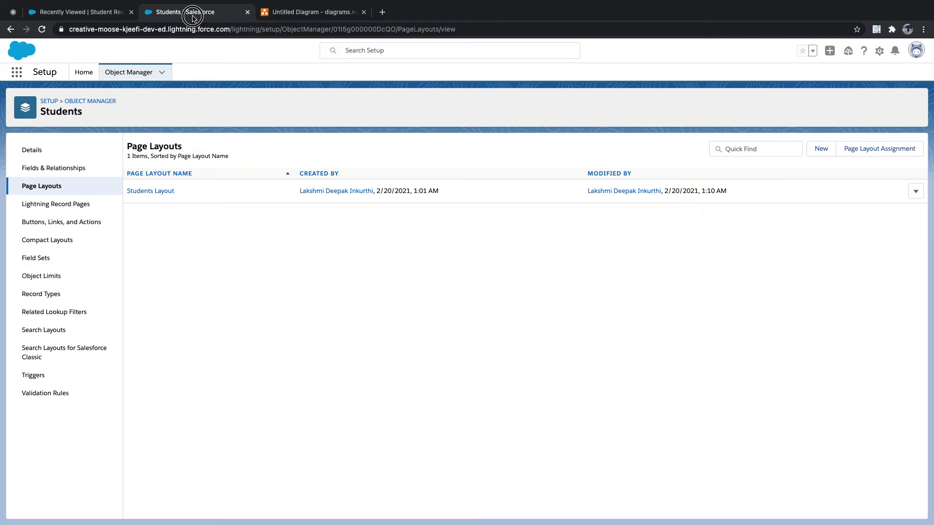
{"action": "left_click", "coordinate": [59, 167]}
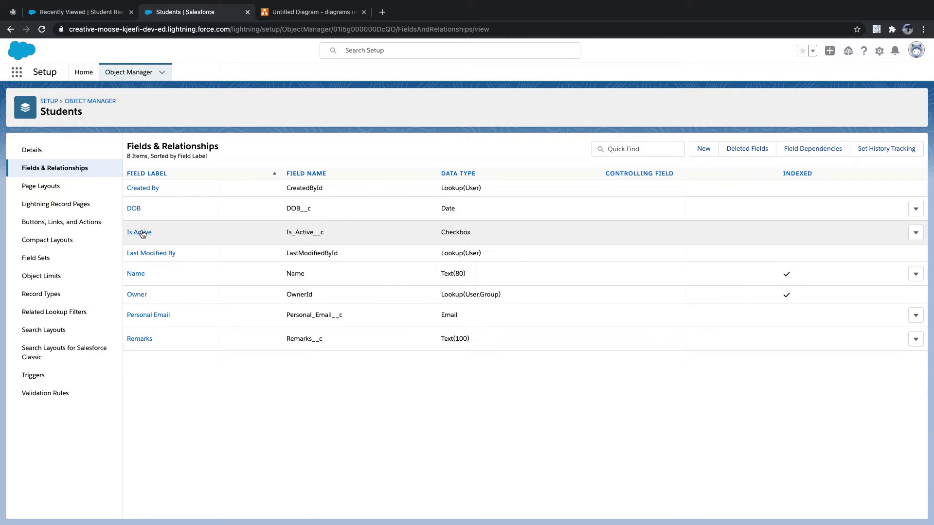
Uncheck Visible for System Administrator in Is Active's field-level security and save it
{"action": "left_click", "coordinate": [140, 235]}
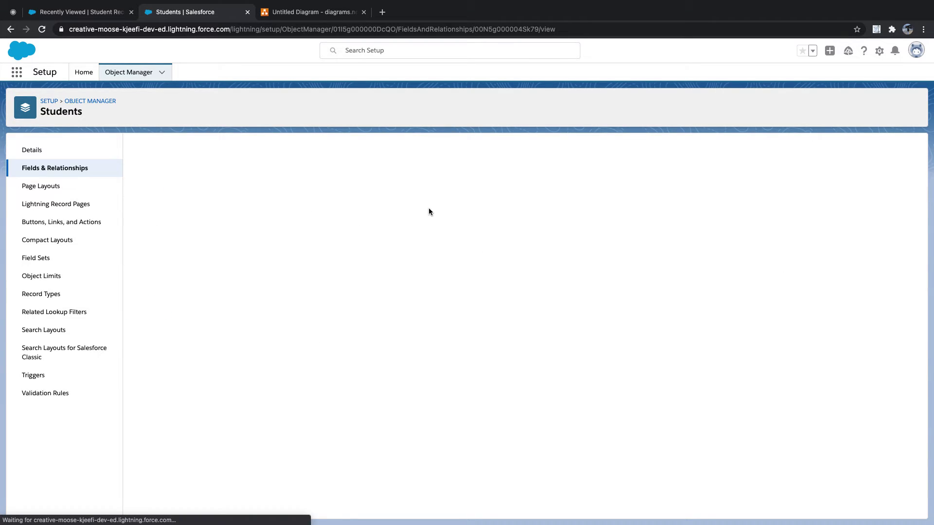
{"action": "left_click", "coordinate": [422, 191]}
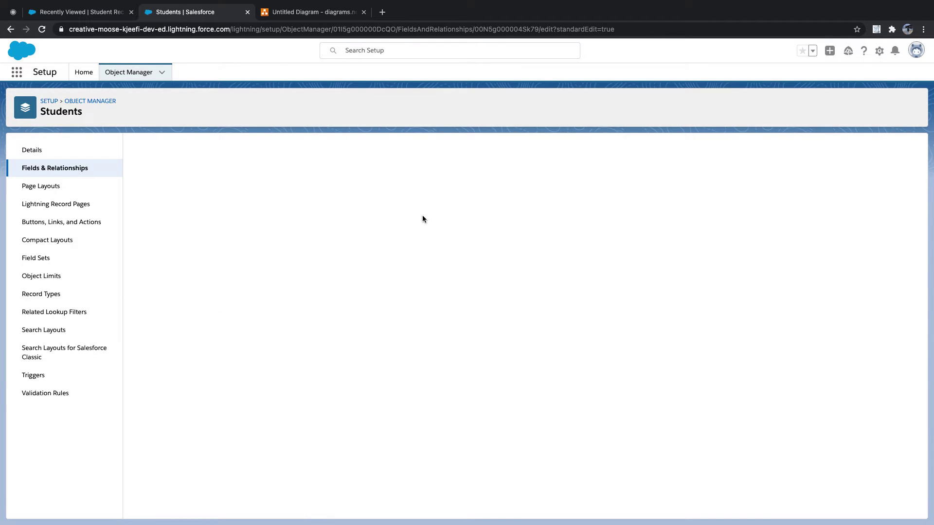
{"action": "scroll", "coordinate": [429, 256], "scroll_direction": "down", "scroll_amount": 2}
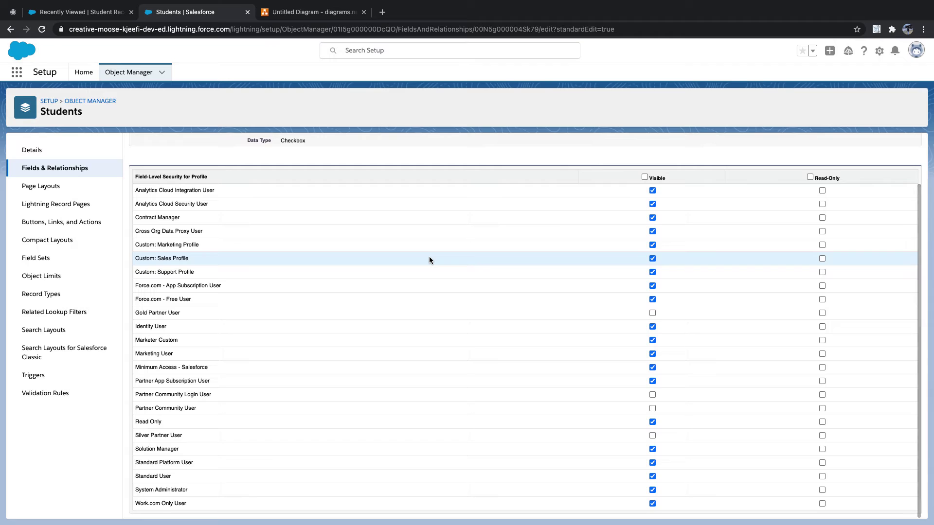
{"action": "scroll", "coordinate": [546, 357], "scroll_direction": "up", "scroll_amount": 2}
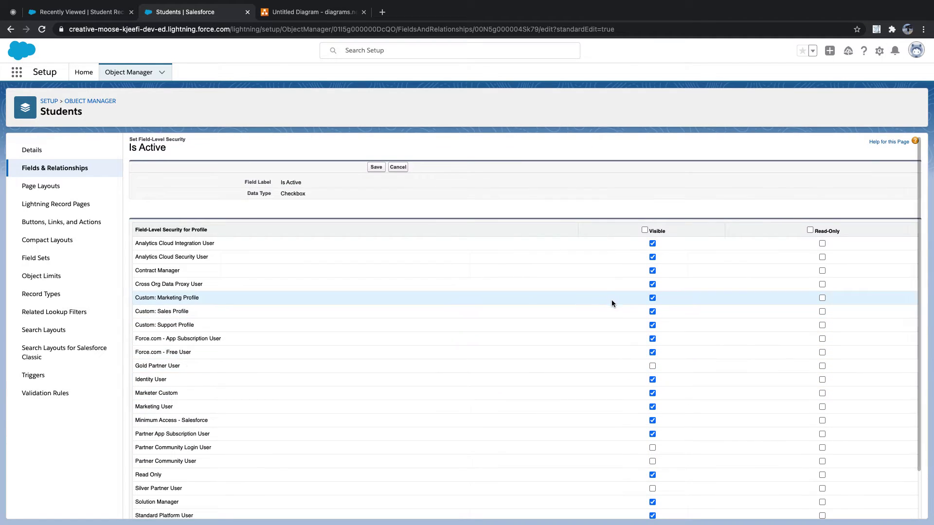
{"action": "scroll", "coordinate": [623, 319], "scroll_direction": "down", "scroll_amount": 1}
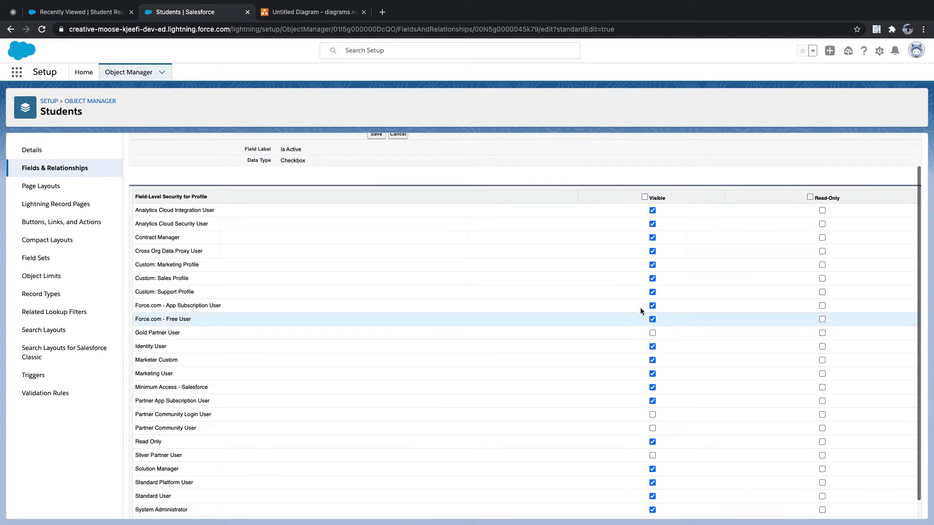
{"action": "scroll", "coordinate": [647, 341], "scroll_direction": "down", "scroll_amount": 1}
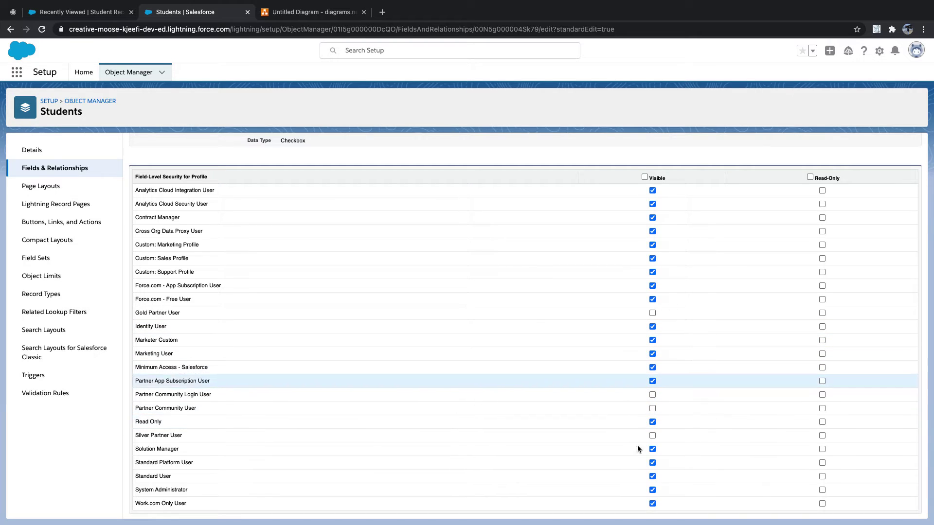
{"action": "left_click", "coordinate": [652, 490]}
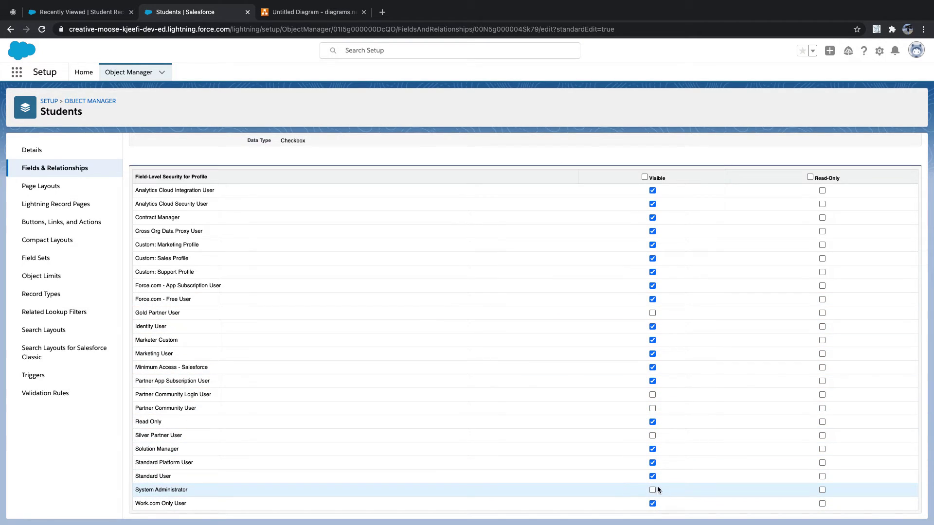
{"action": "scroll", "coordinate": [254, 172], "scroll_direction": "up", "scroll_amount": 3}
{"action": "left_click", "coordinate": [376, 171]}
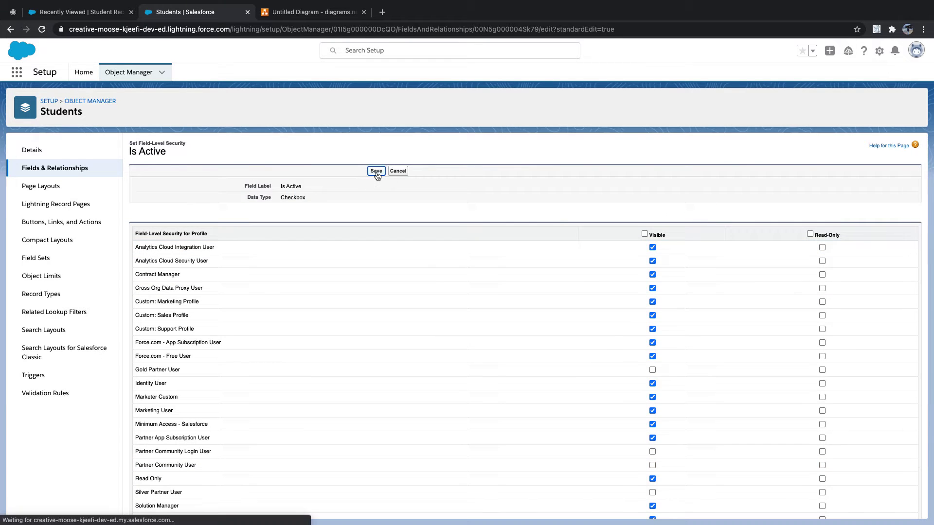
{"action": "left_click", "coordinate": [78, 12]}
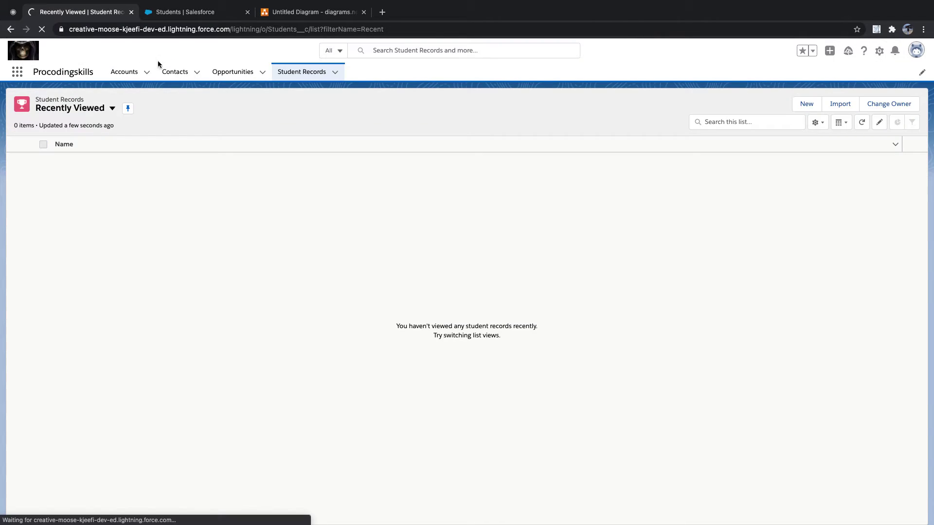
Reload Student Records, start a New Students form, then return to the Is Active field's setup page
{"action": "left_click", "coordinate": [178, 15]}
{"action": "left_click", "coordinate": [111, 12]}
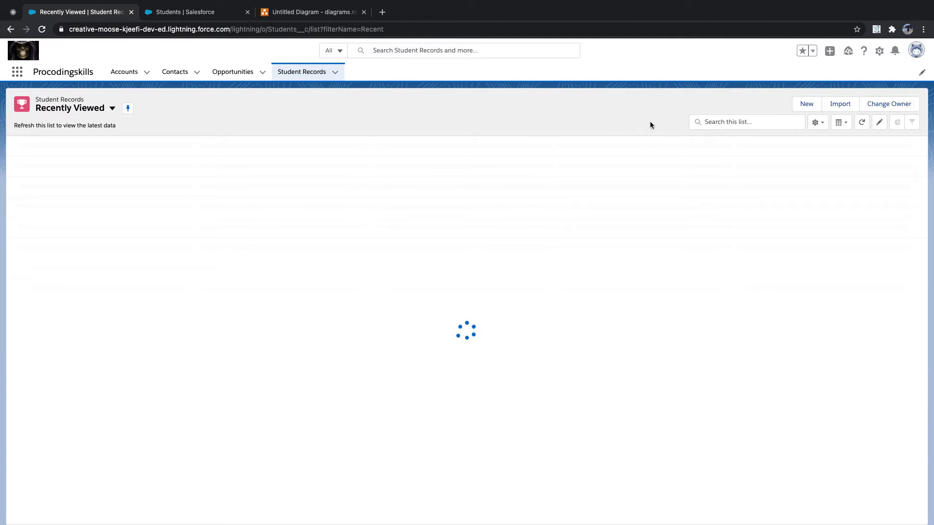
{"action": "left_click", "coordinate": [806, 104]}
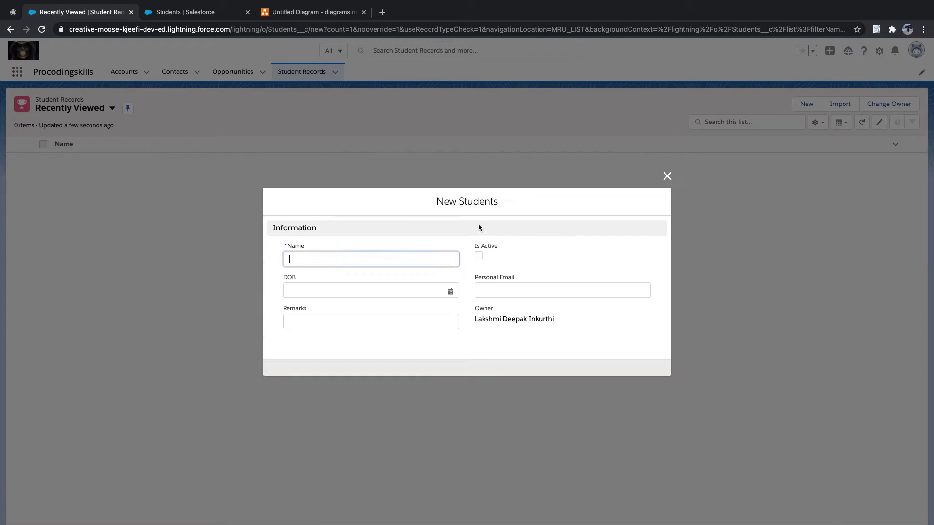
{"action": "left_click", "coordinate": [213, 14]}
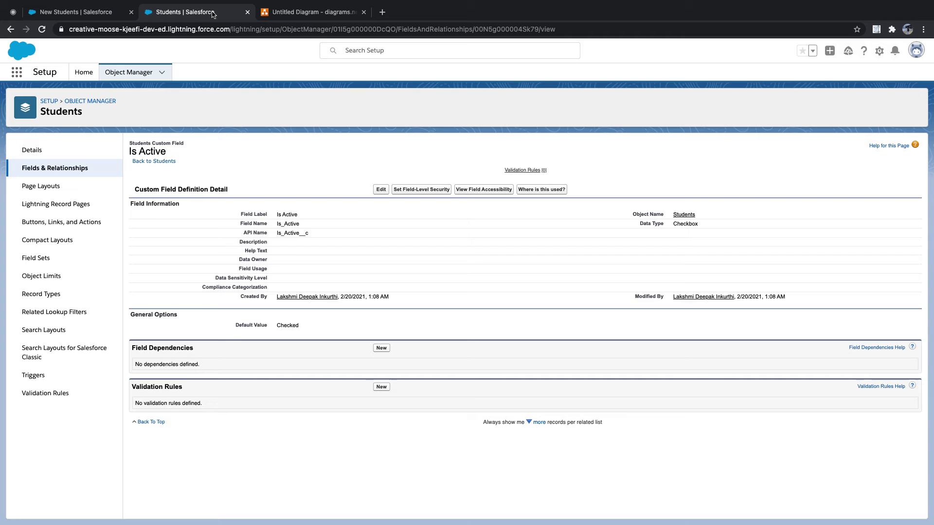
Confirm Is Active is still hidden for System Administrator, then reload the New Students page
{"action": "left_click", "coordinate": [420, 189]}
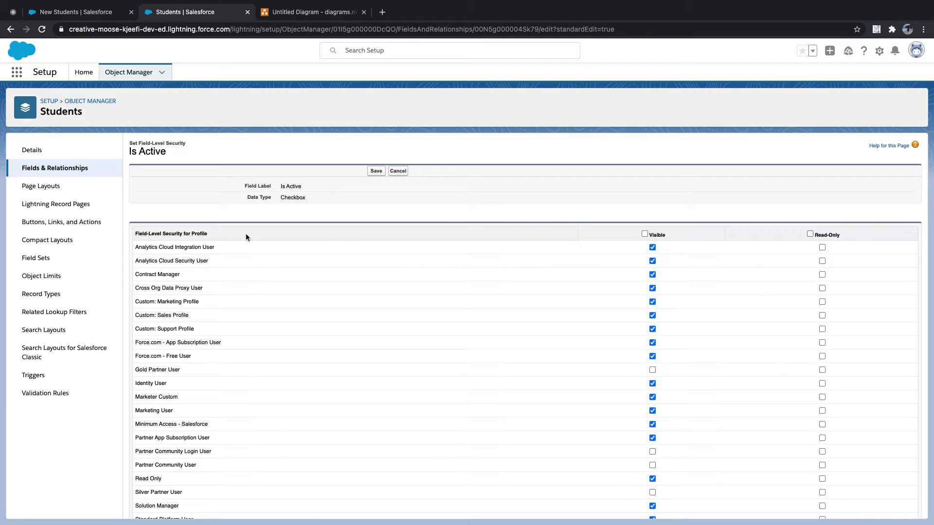
{"action": "scroll", "coordinate": [408, 318], "scroll_direction": "down", "scroll_amount": 2}
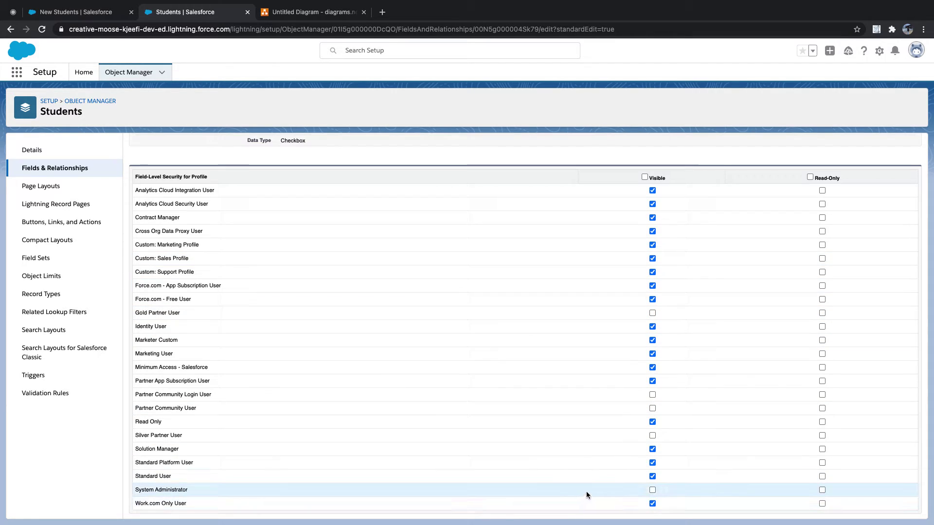
{"action": "left_click", "coordinate": [73, 12]}
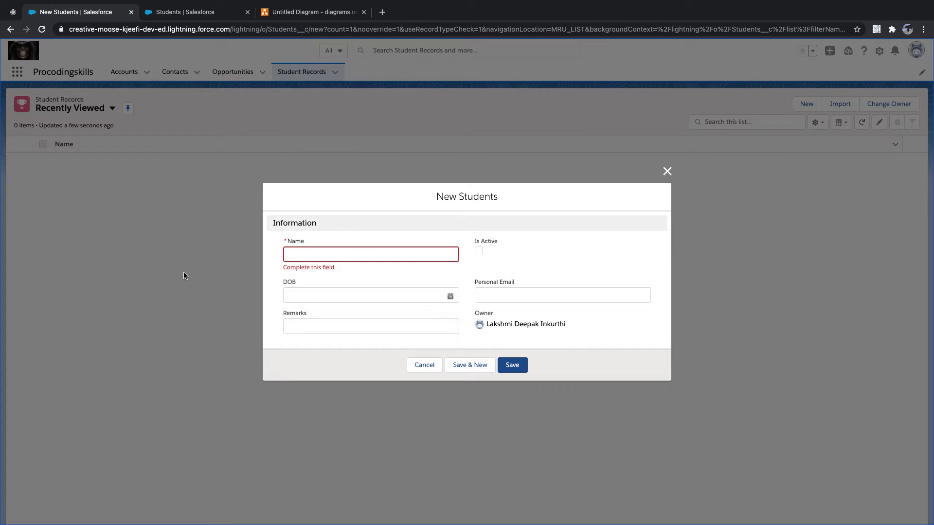
{"action": "left_click", "coordinate": [43, 30]}
Close the New Students form, open the browser inspector, and reload the Student Records list
{"action": "right_click", "coordinate": [154, 306]}
{"action": "left_click", "coordinate": [667, 172]}
{"action": "right_click", "coordinate": [621, 171]}
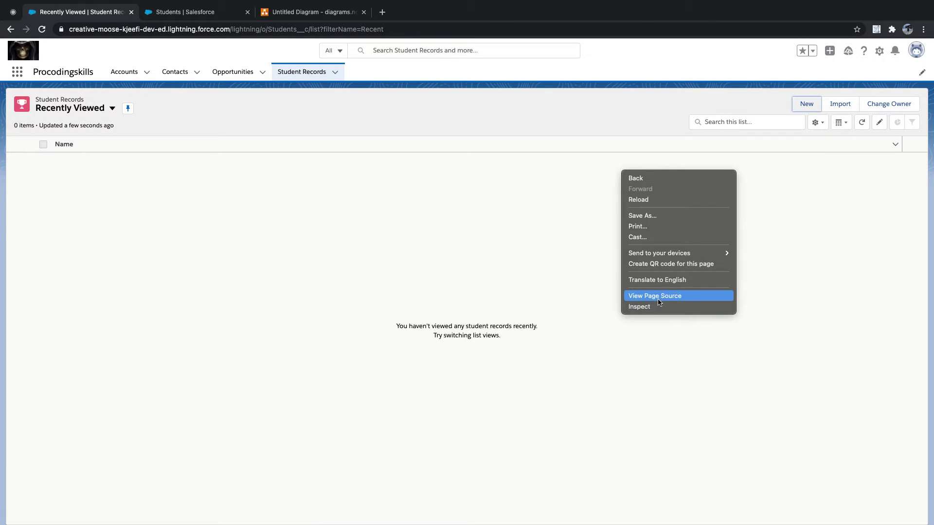
{"action": "left_click", "coordinate": [655, 305]}
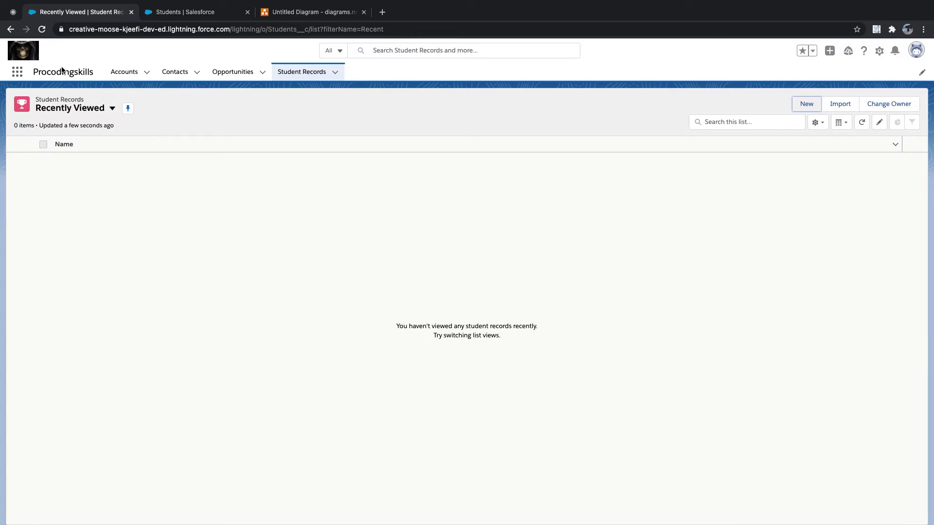
{"action": "left_click", "coordinate": [43, 30]}
Empty the cache and hard reload the page, then narrow the developer tools panel
{"action": "key", "text": "super+alt+i"}
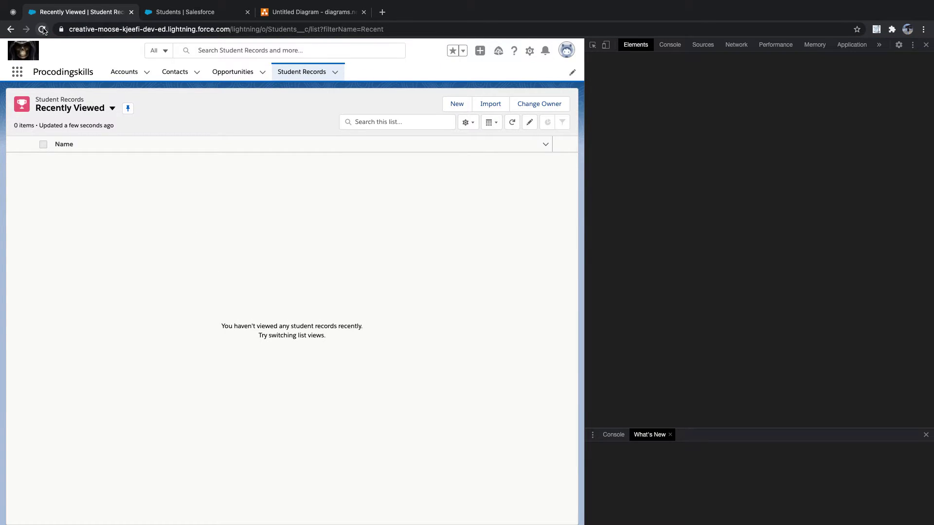
{"action": "right_click", "coordinate": [43, 30]}
{"action": "left_click", "coordinate": [75, 75]}
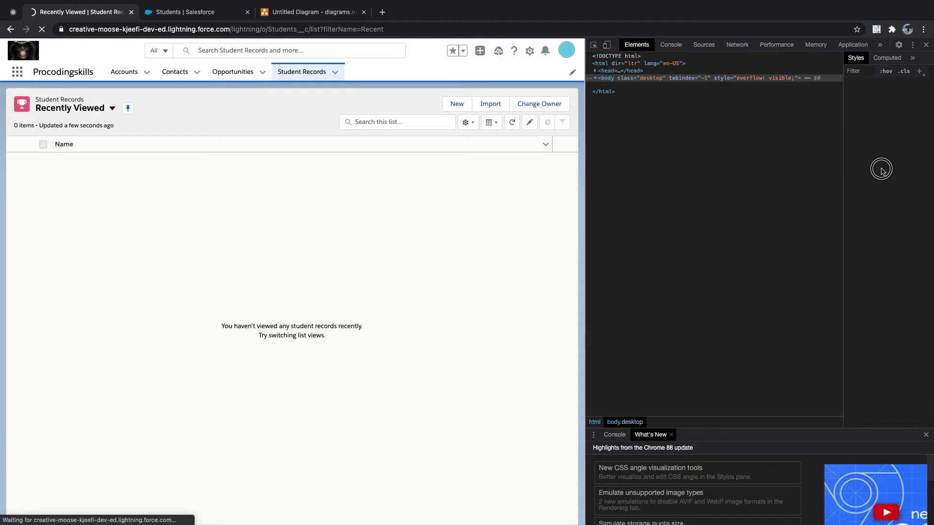
{"action": "left_click_drag", "start_coordinate": [586, 162], "coordinate": [912, 163]}
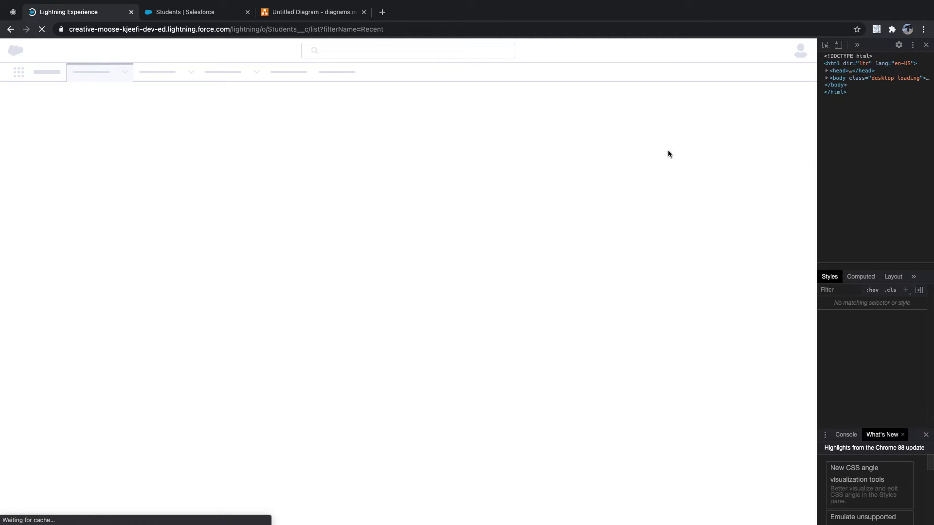
Dock developer tools at the bottom and open the Student Records address in a new tab
{"action": "left_click", "coordinate": [909, 60]}
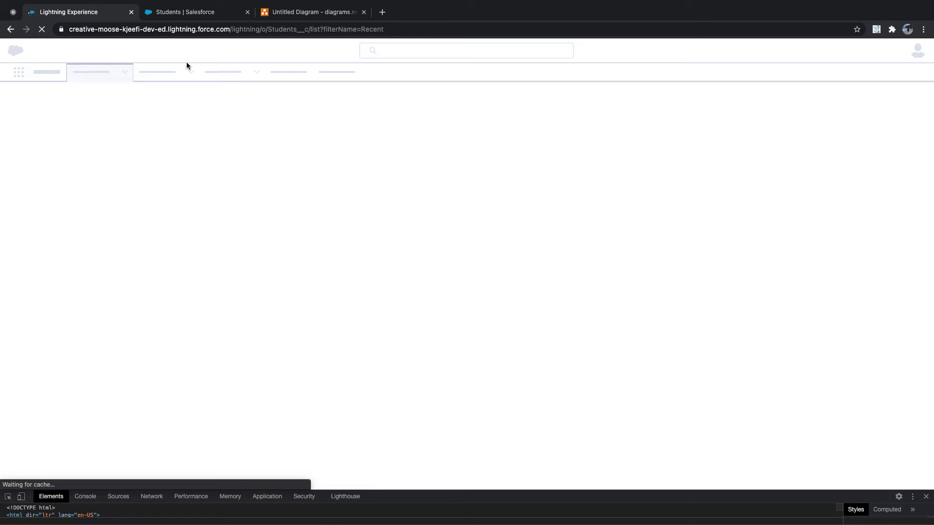
{"action": "left_click", "coordinate": [120, 29]}
{"action": "key", "text": "super+c"}
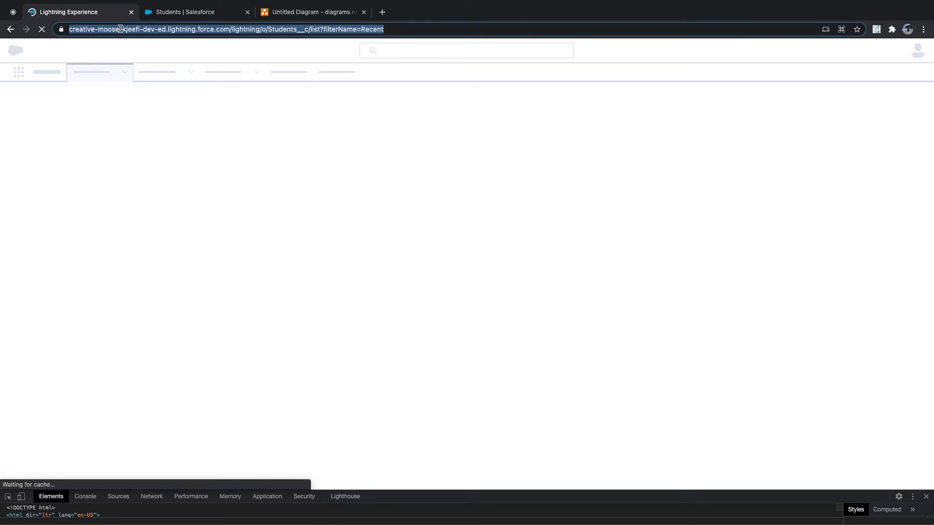
{"action": "left_click", "coordinate": [384, 12]}
{"action": "key", "text": "super+v"}
{"action": "key", "text": "Return"}
{"action": "left_click_drag", "start_coordinate": [420, 12], "coordinate": [257, 11]}
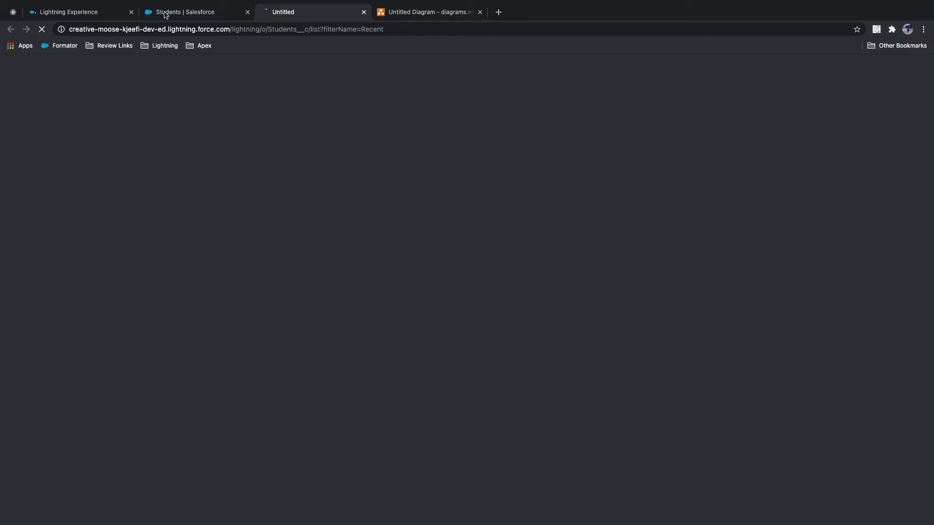
Close developer tools, compare both Salesforce tabs, and close the duplicate Students list page
{"action": "left_click", "coordinate": [108, 12]}
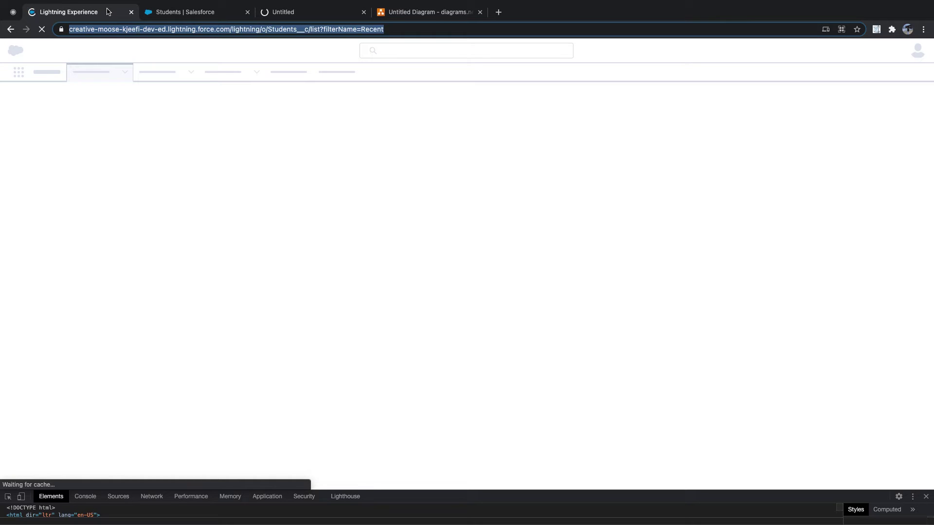
{"action": "left_click", "coordinate": [926, 496]}
{"action": "left_click", "coordinate": [316, 12]}
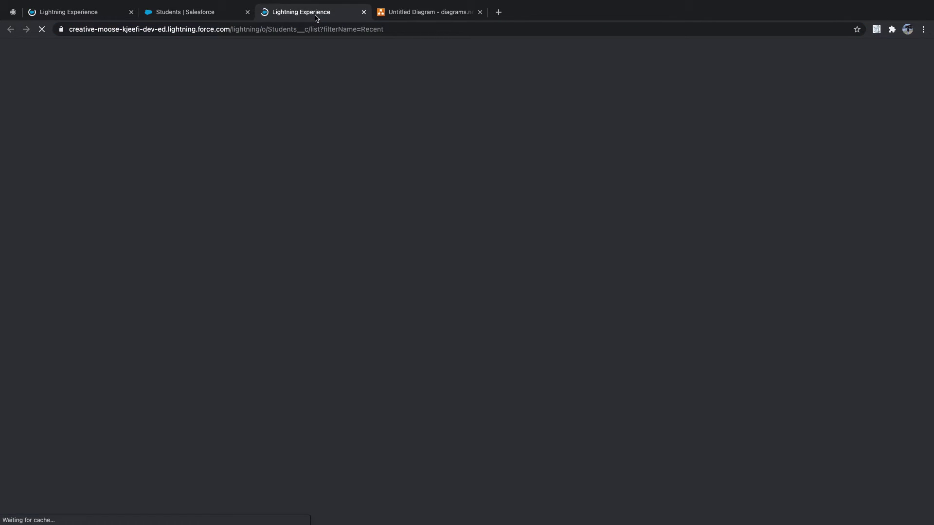
{"action": "left_click", "coordinate": [113, 12]}
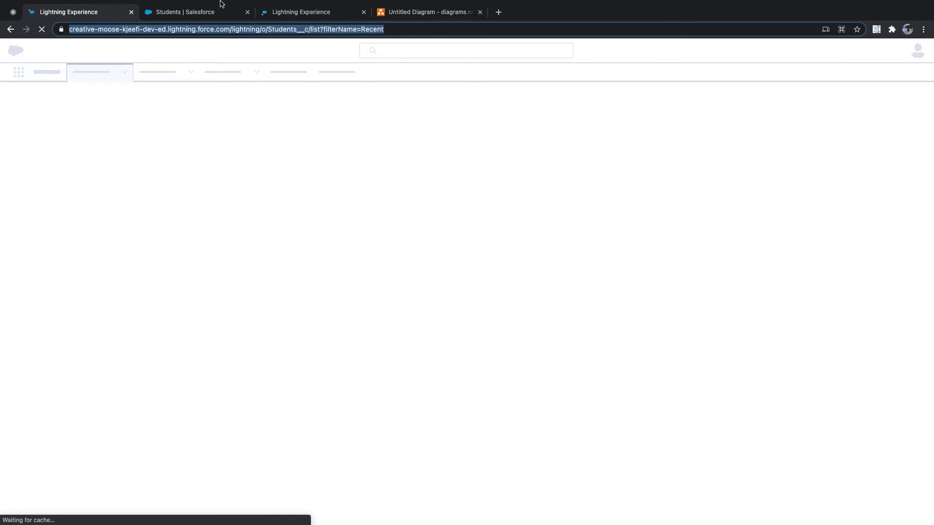
{"action": "left_click", "coordinate": [319, 12]}
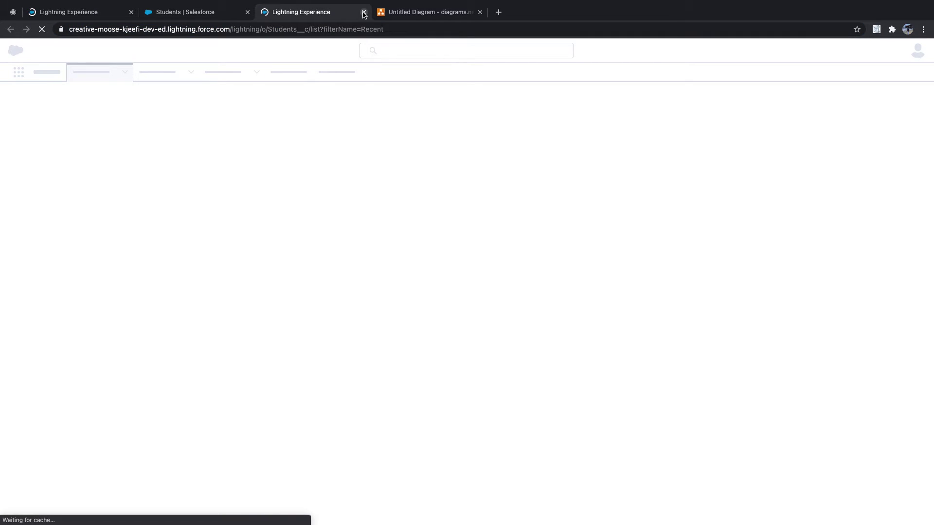
{"action": "key", "text": "ctrl+w"}
Flip between the field-level security and Students list pages, then show the page-layout diagram
{"action": "left_click", "coordinate": [203, 14]}
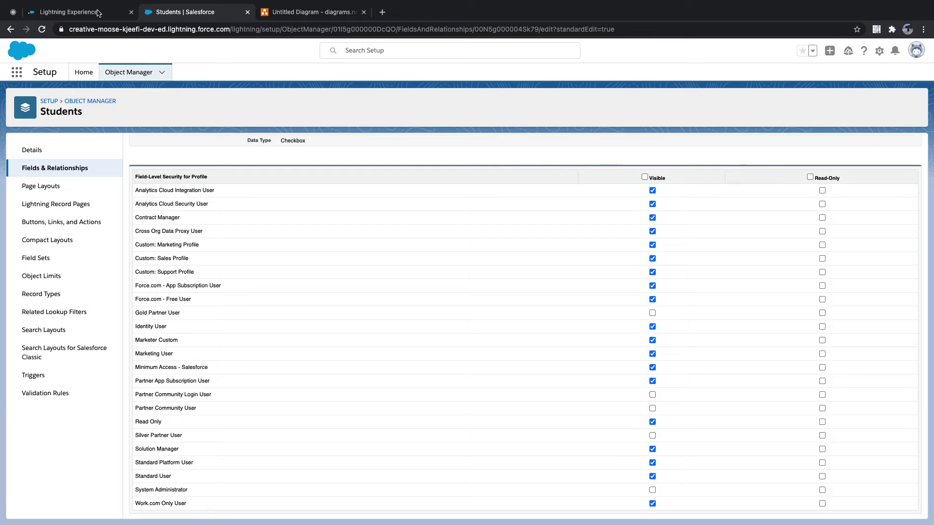
{"action": "left_click", "coordinate": [78, 16]}
{"action": "left_click", "coordinate": [173, 13]}
{"action": "left_click", "coordinate": [92, 16]}
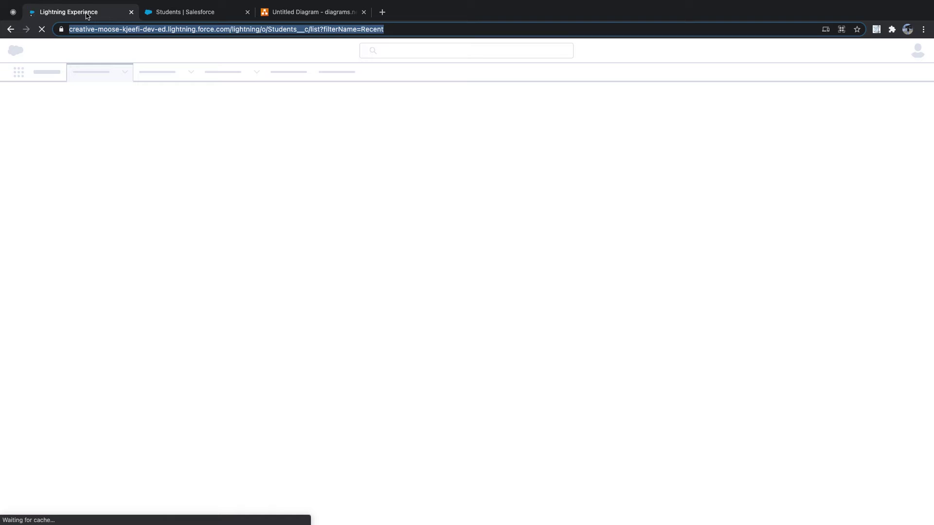
{"action": "left_click", "coordinate": [181, 14]}
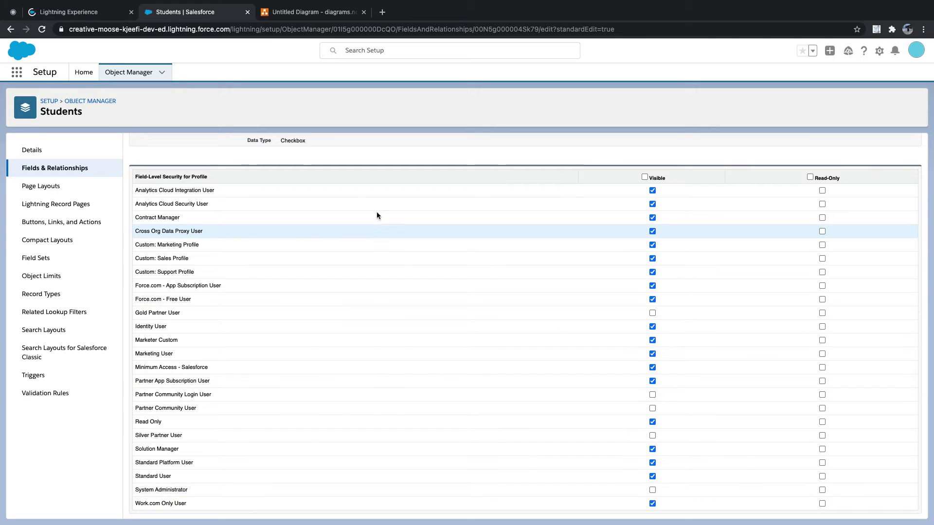
{"action": "left_click", "coordinate": [82, 11]}
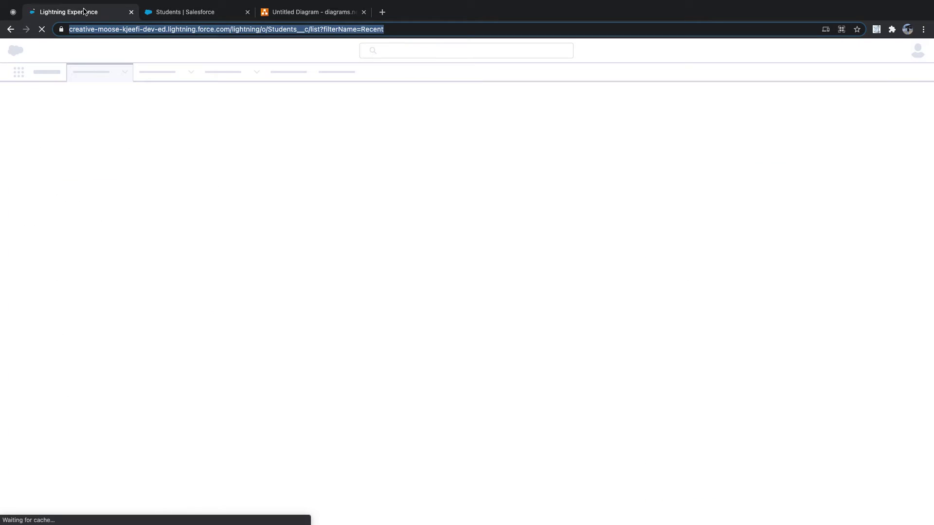
{"action": "left_click", "coordinate": [293, 12]}
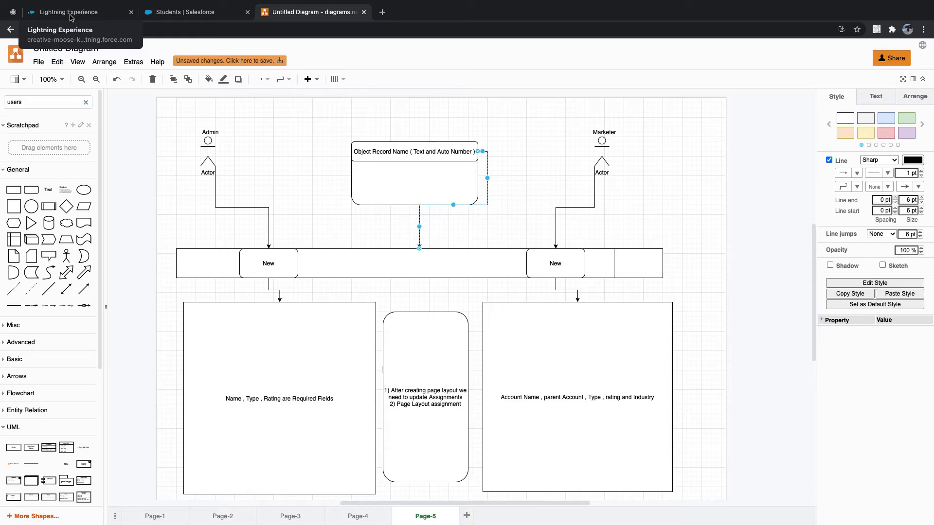
Switch from the diagrams.net diagram back to the Lightning Experience Student Records tab
{"action": "left_click", "coordinate": [71, 16]}
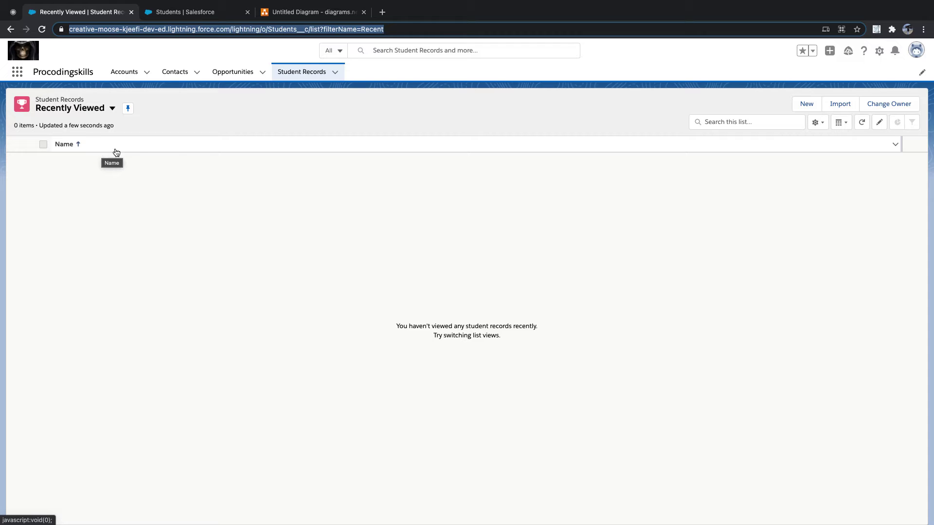
Start a new student record and tick Is Active
{"action": "left_click", "coordinate": [820, 106]}
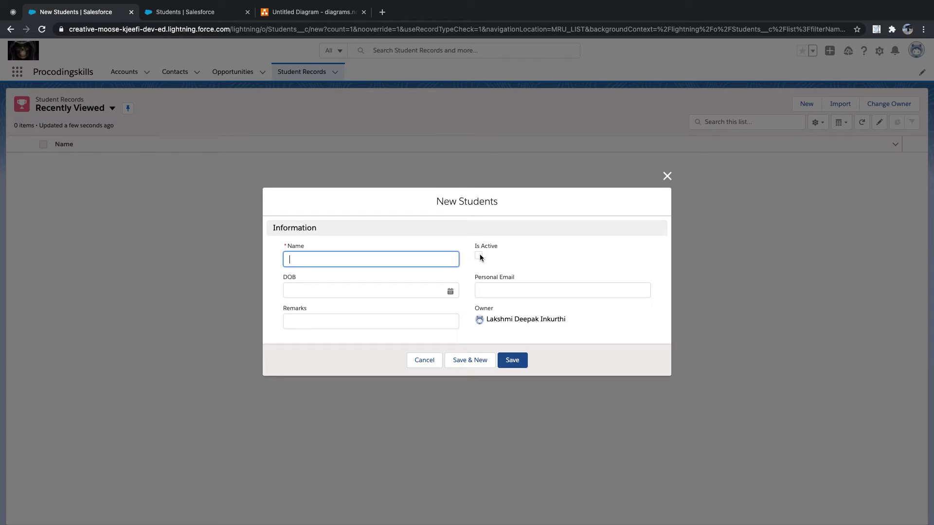
{"action": "left_click", "coordinate": [479, 256]}
{"action": "left_click", "coordinate": [478, 252]}
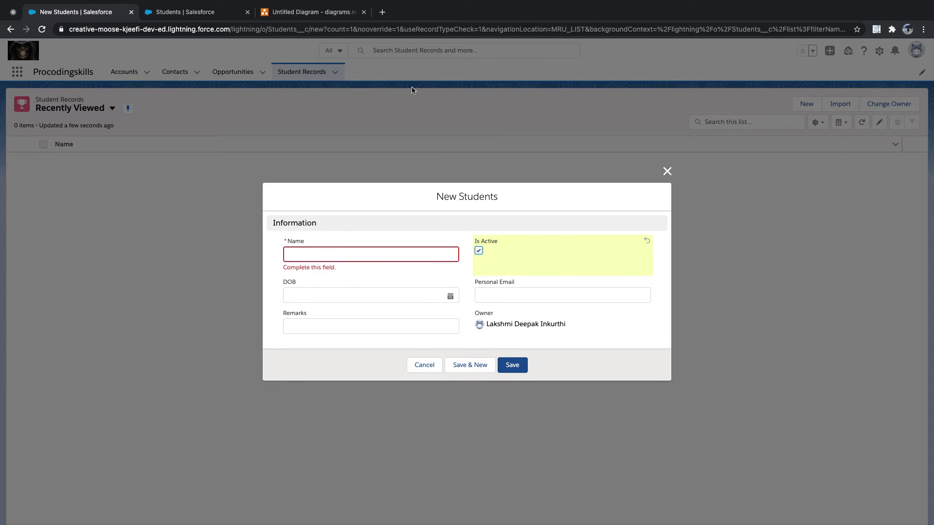
Make the Is Active field visible to System Administrator and save the field-level security
{"action": "left_click", "coordinate": [207, 15]}
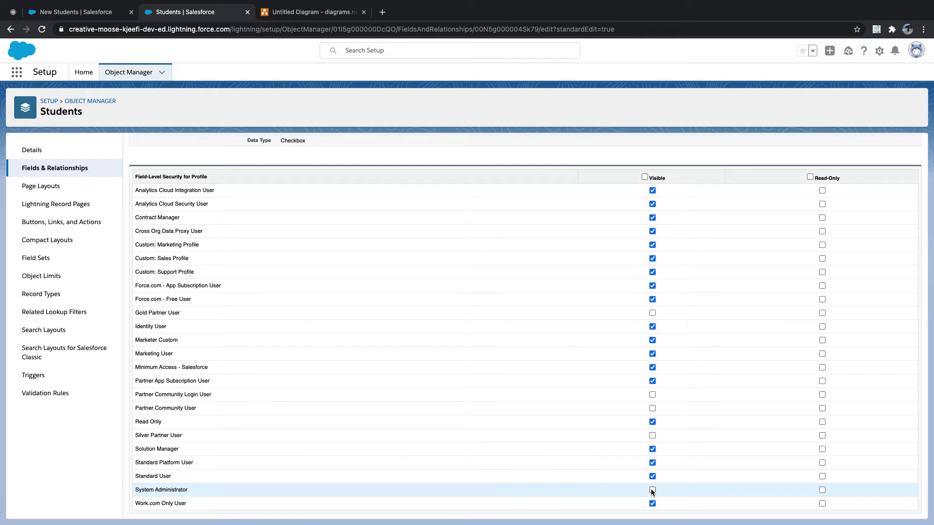
{"action": "scroll", "coordinate": [652, 491], "scroll_direction": "up", "scroll_amount": 2}
{"action": "scroll", "coordinate": [659, 424], "scroll_direction": "down", "scroll_amount": 2}
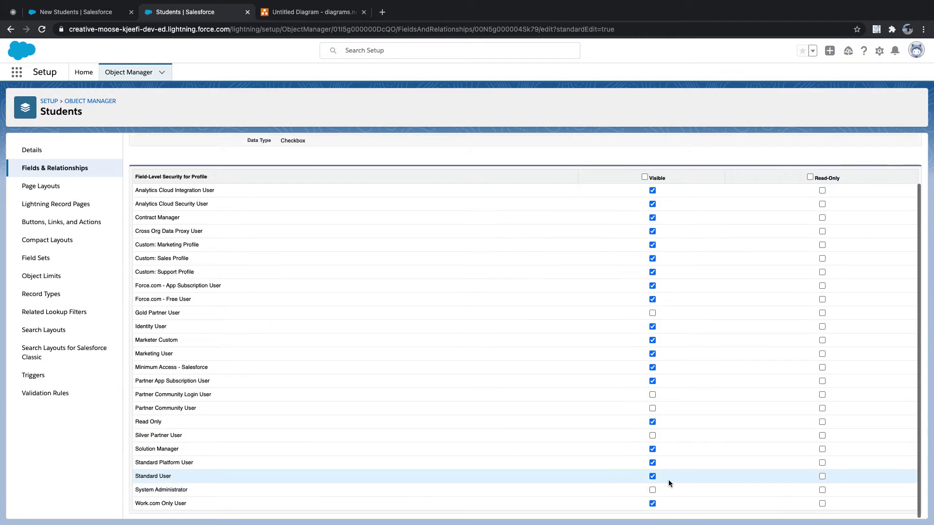
{"action": "left_click", "coordinate": [652, 490]}
{"action": "scroll", "coordinate": [427, 200], "scroll_direction": "up", "scroll_amount": 2}
{"action": "left_click", "coordinate": [376, 171]}
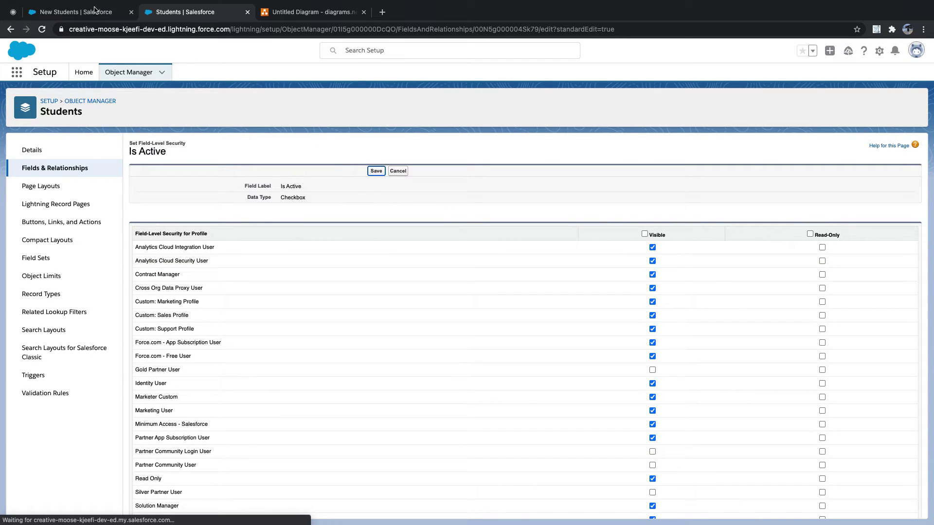
{"action": "left_click", "coordinate": [95, 10]}
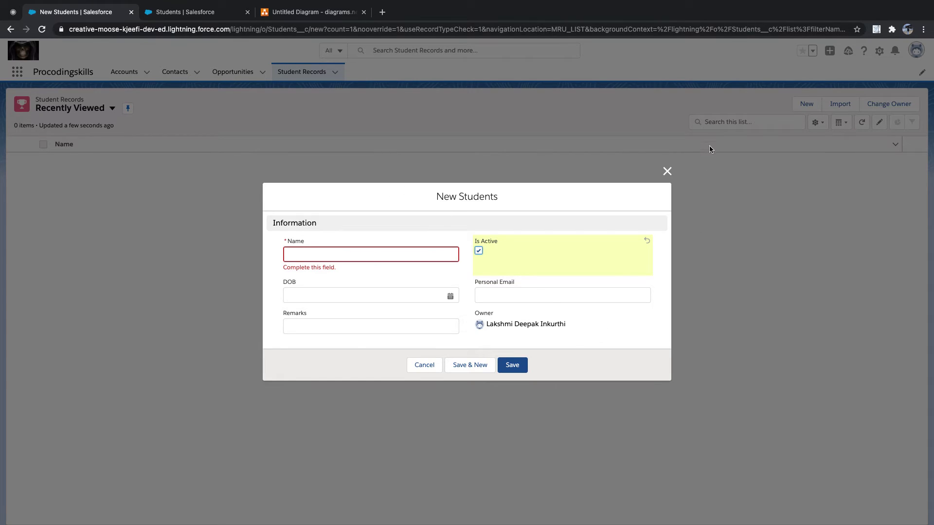
Discard the unfinished student form and start a fresh new student record
{"action": "left_click", "coordinate": [667, 172]}
{"action": "left_click", "coordinate": [188, 12]}
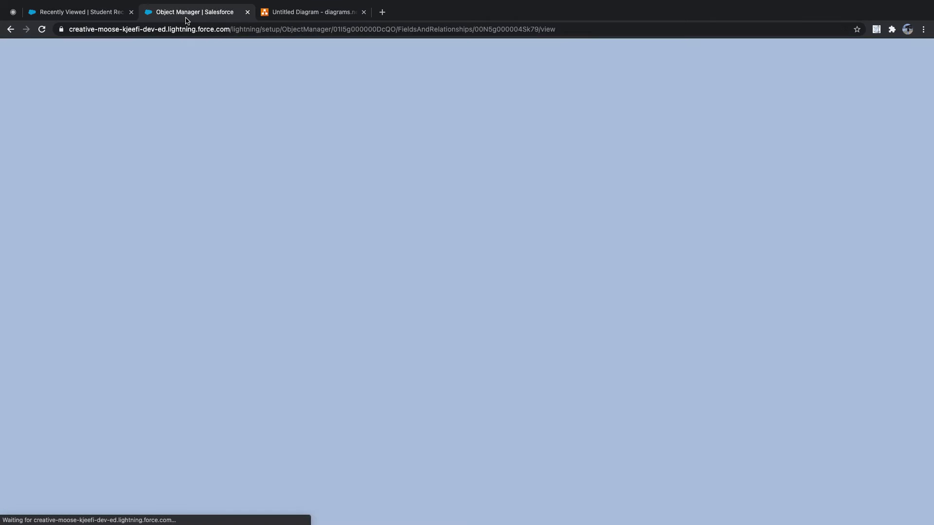
{"action": "left_click", "coordinate": [87, 12]}
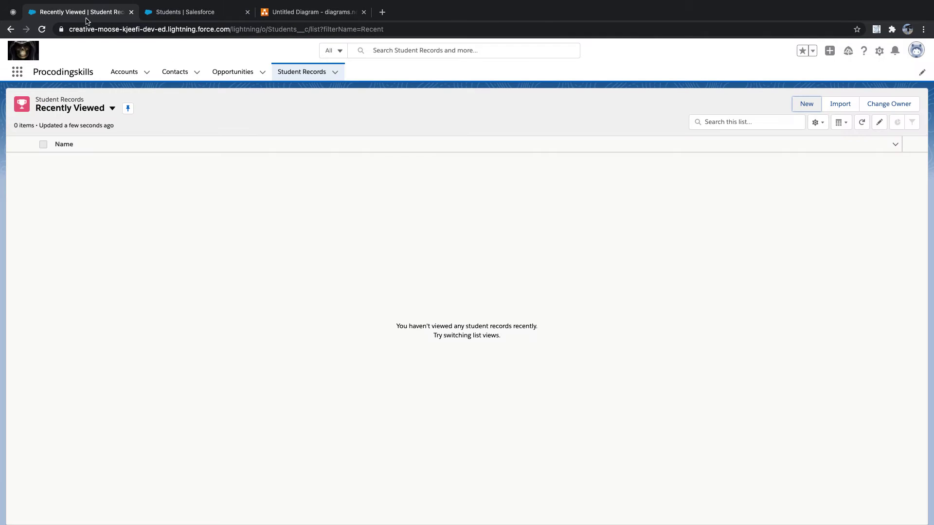
{"action": "left_click", "coordinate": [802, 105]}
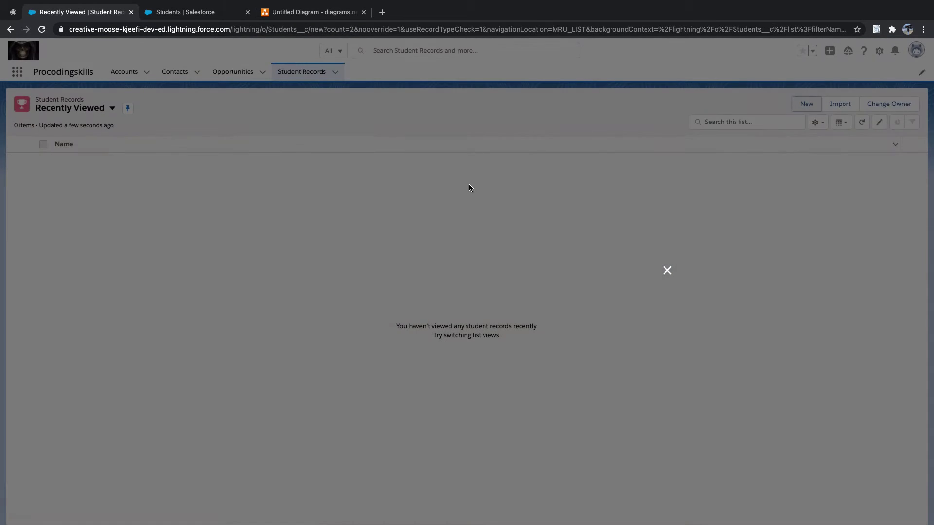
Enter the student's name, mark the student active, and set date of birth to 2/20/2021
{"action": "left_click", "coordinate": [387, 260]}
{"action": "type", "text": "KLi"}
{"action": "key", "text": "BackSpace"}
{"action": "key", "text": "BackSpace"}
{"action": "type", "text": "Likitha"}
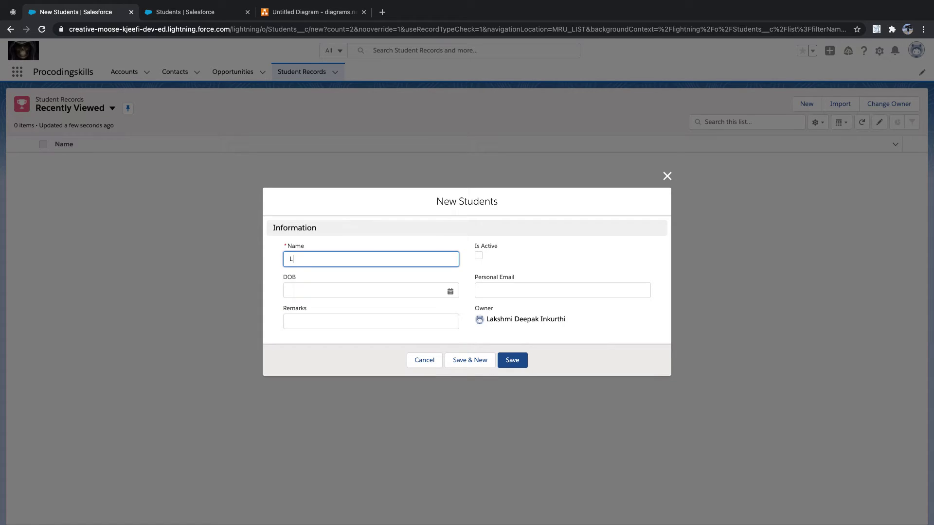
{"action": "left_click", "coordinate": [479, 256]}
{"action": "left_click", "coordinate": [451, 291]}
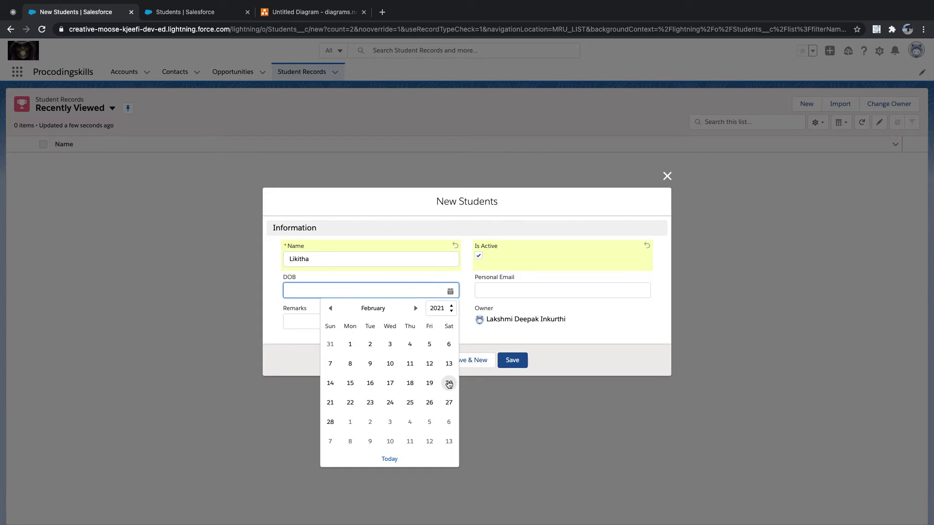
{"action": "left_click", "coordinate": [449, 383]}
Fill in the personal email and the remark 'First Enroll', then save the record
{"action": "left_click", "coordinate": [501, 291]}
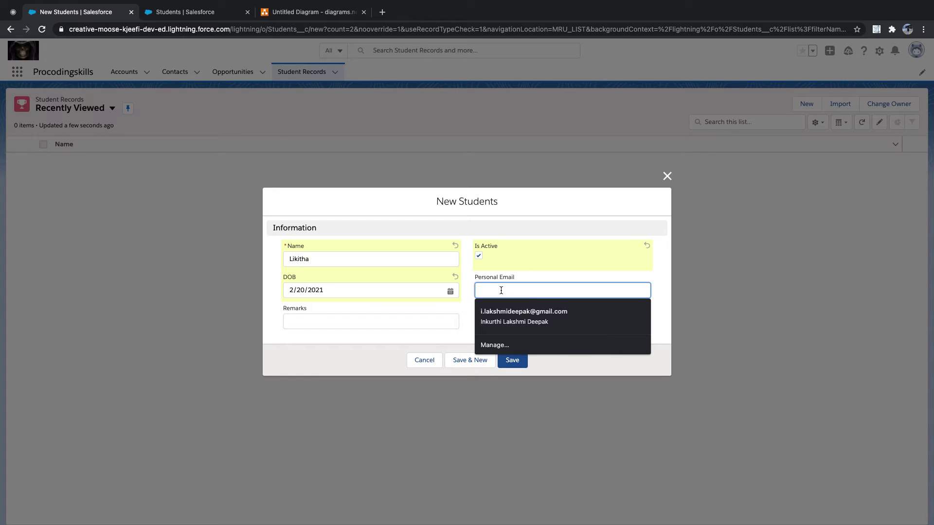
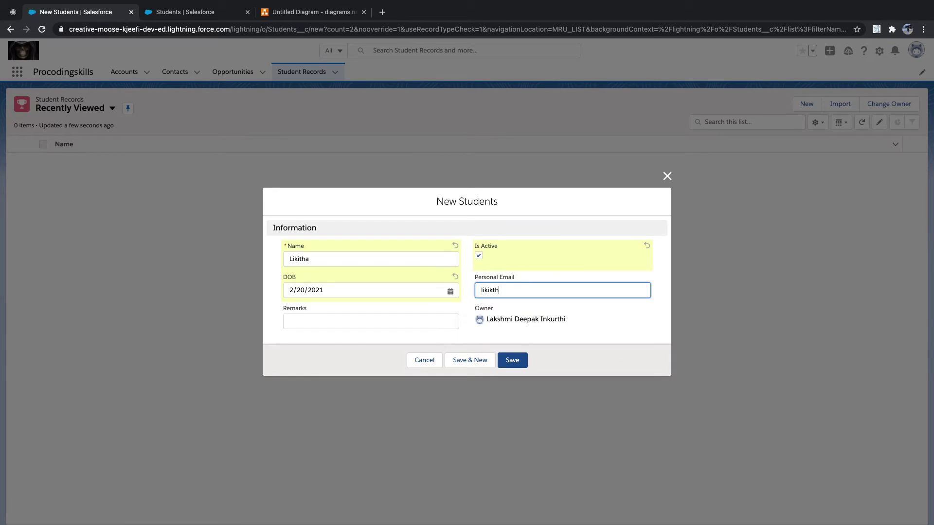
{"action": "key", "text": "Tab"}
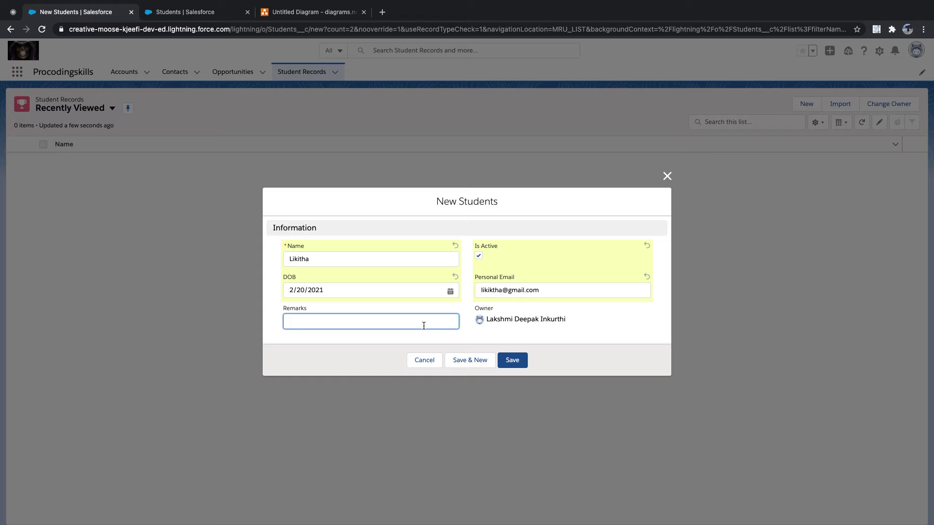
{"action": "type", "text": "THe"}
{"action": "key", "text": "BackSpace"}
{"action": "key", "text": "BackSpace"}
{"action": "key", "text": "BackSpace"}
{"action": "key", "text": "BackSpace"}
{"action": "type", "text": "The"}
{"action": "key", "text": "BackSpace"}
{"action": "key", "text": "BackSpace"}
{"action": "key", "text": "BackSpace"}
{"action": "type", "text": "First Enroll"}
{"action": "left_click", "coordinate": [519, 361]}
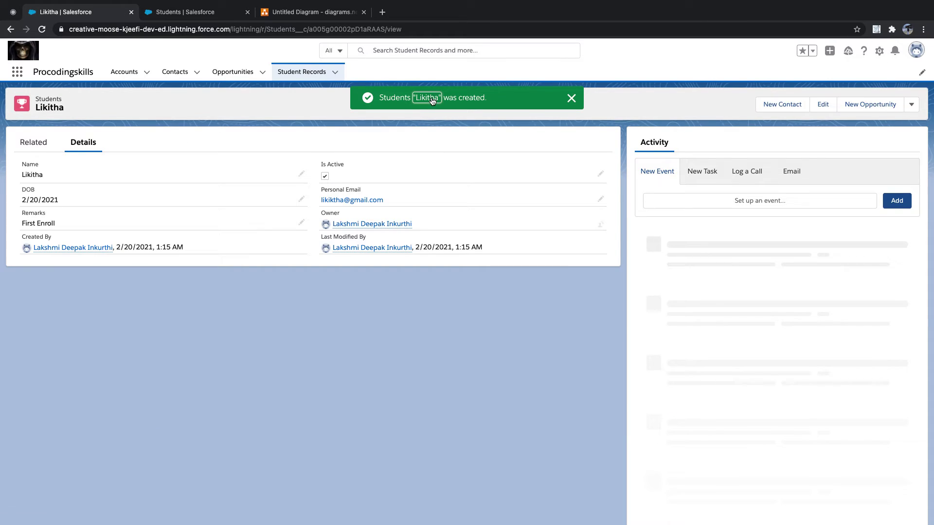
View the new student's related lists, then go to Contacts, cancelling a stray new-student form
{"action": "left_click", "coordinate": [572, 99]}
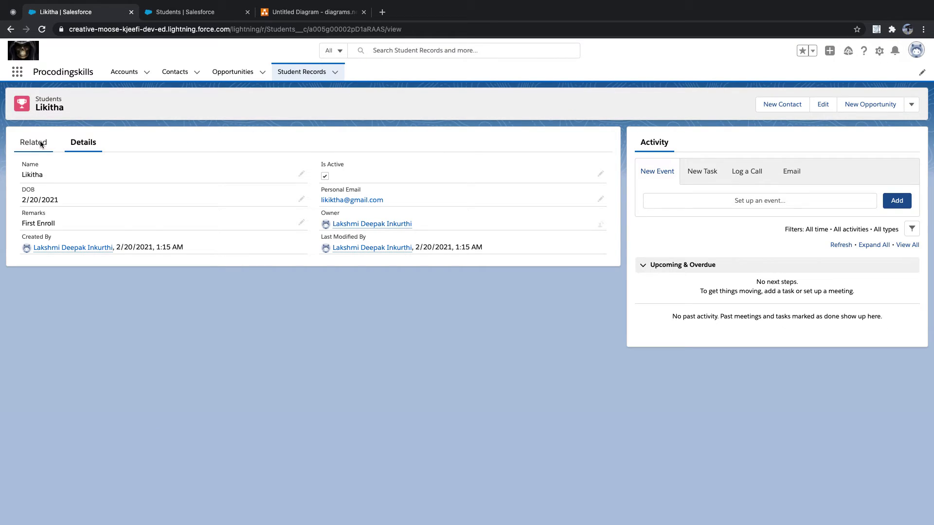
{"action": "left_click", "coordinate": [35, 145]}
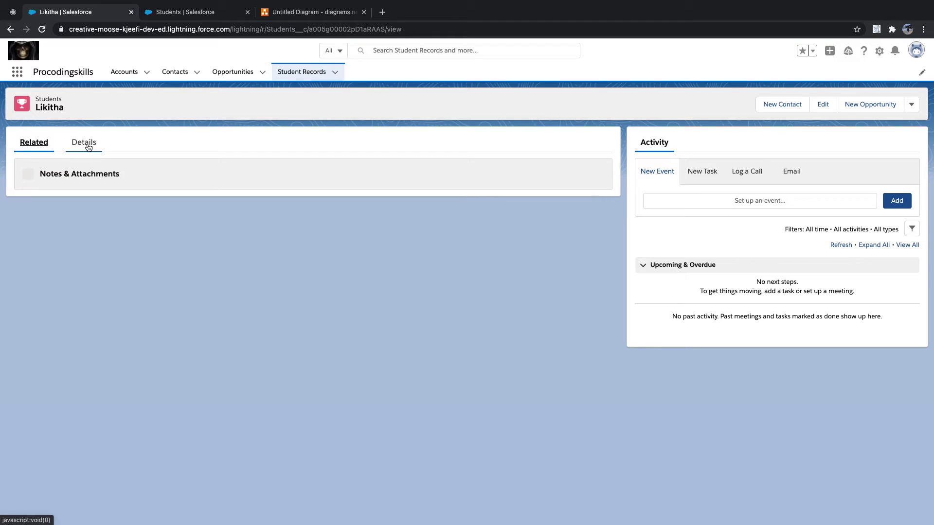
{"action": "left_click", "coordinate": [175, 73]}
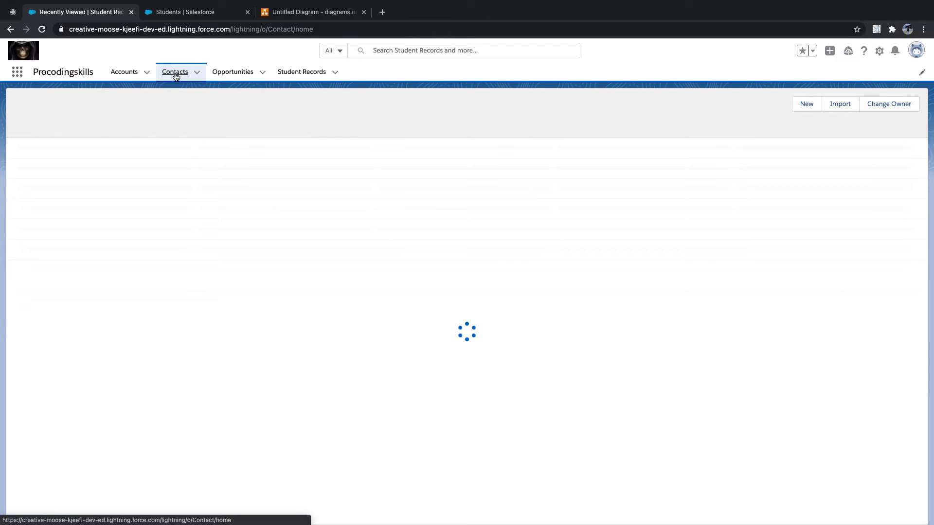
{"action": "left_click", "coordinate": [807, 110]}
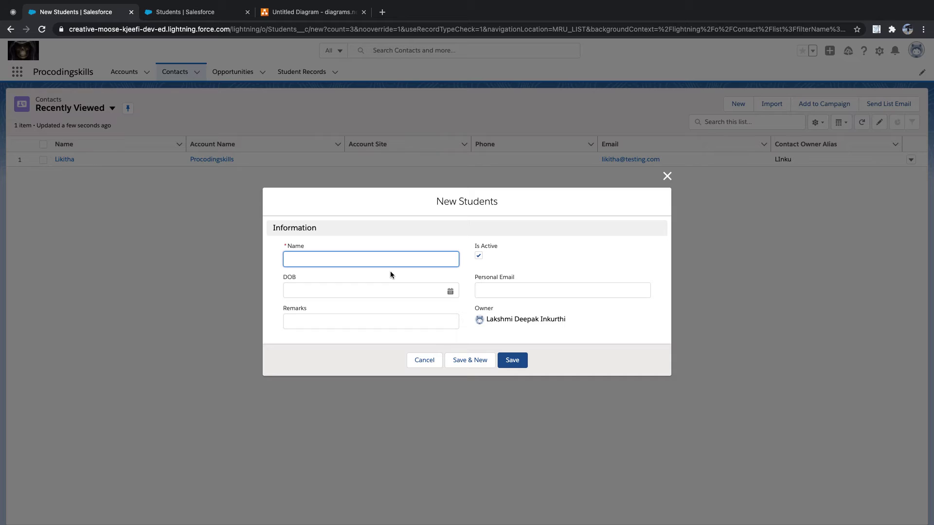
{"action": "left_click", "coordinate": [667, 176]}
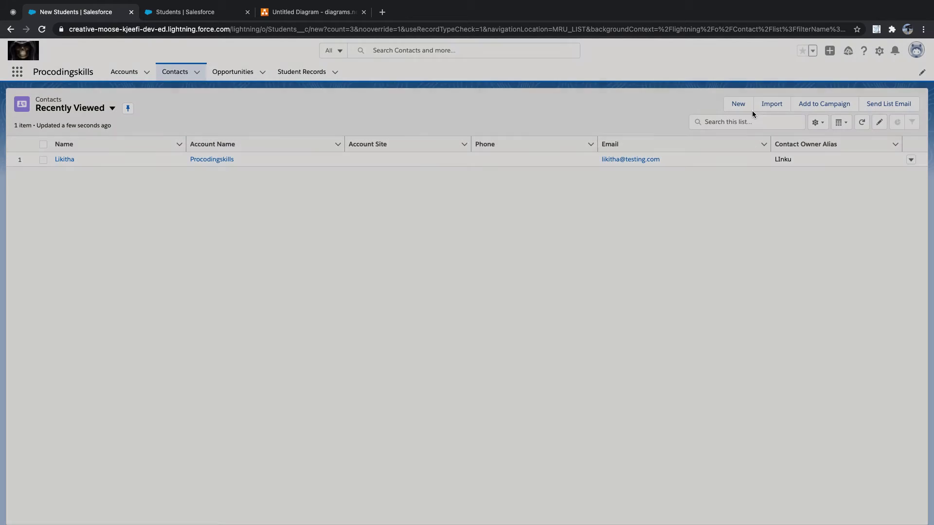
Start a new contact with salutation Ms. and the contact's last name
{"action": "left_click", "coordinate": [737, 105]}
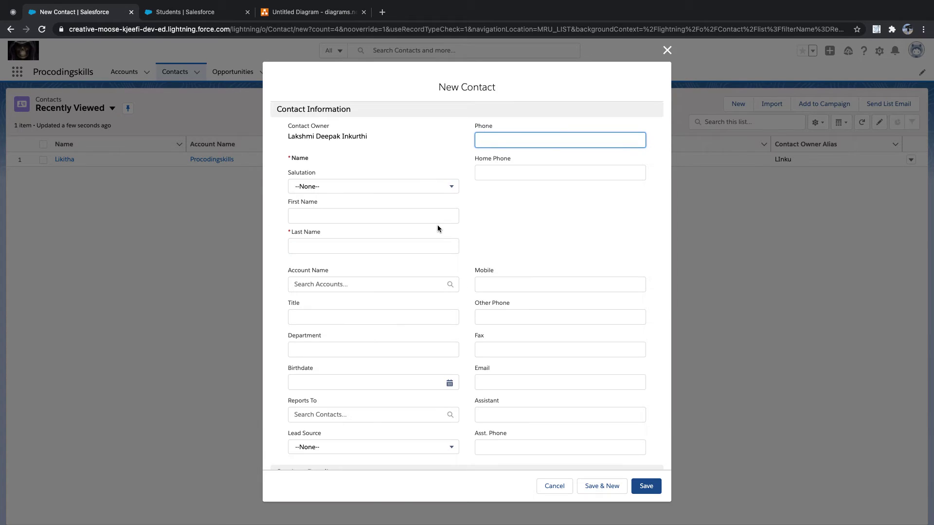
{"action": "left_click", "coordinate": [372, 189]}
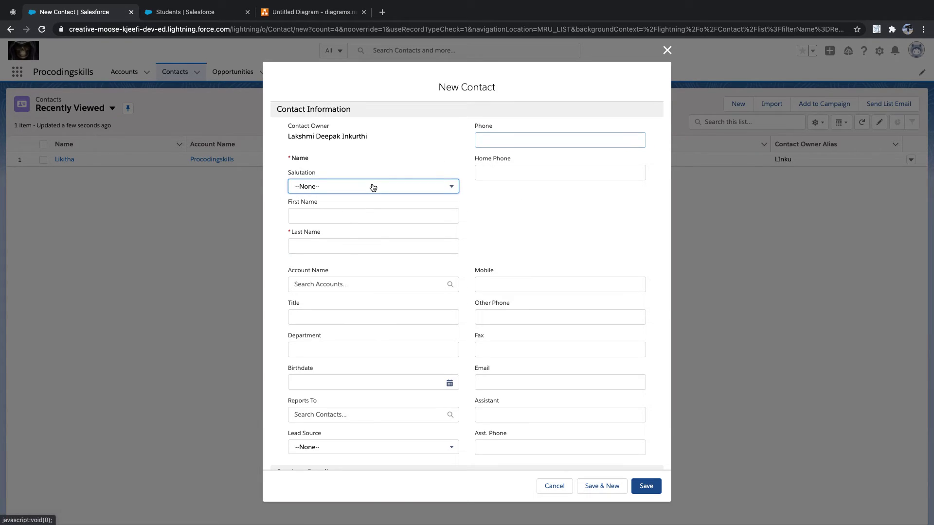
{"action": "left_click", "coordinate": [330, 246]}
{"action": "left_click", "coordinate": [319, 214]}
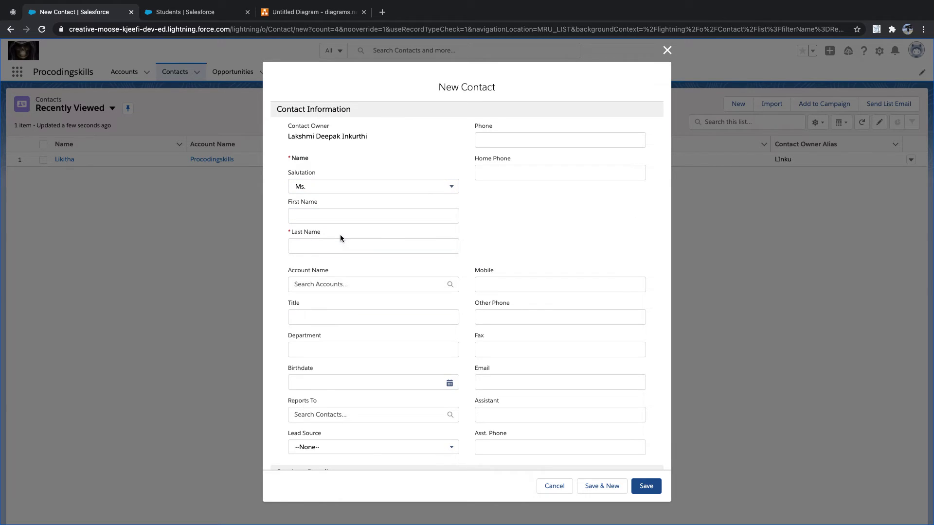
{"action": "left_click", "coordinate": [338, 246]}
{"action": "type", "text": "Likitha"}
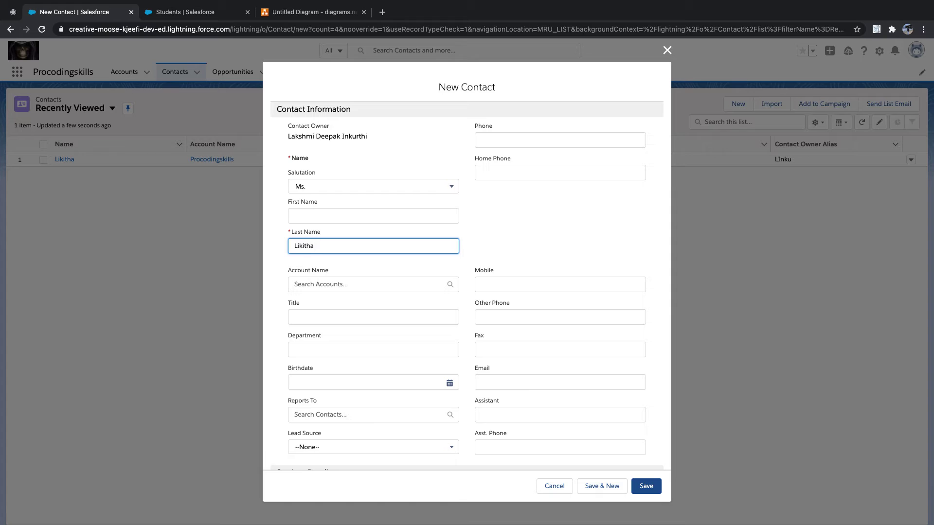
{"action": "key", "text": "Tab"}
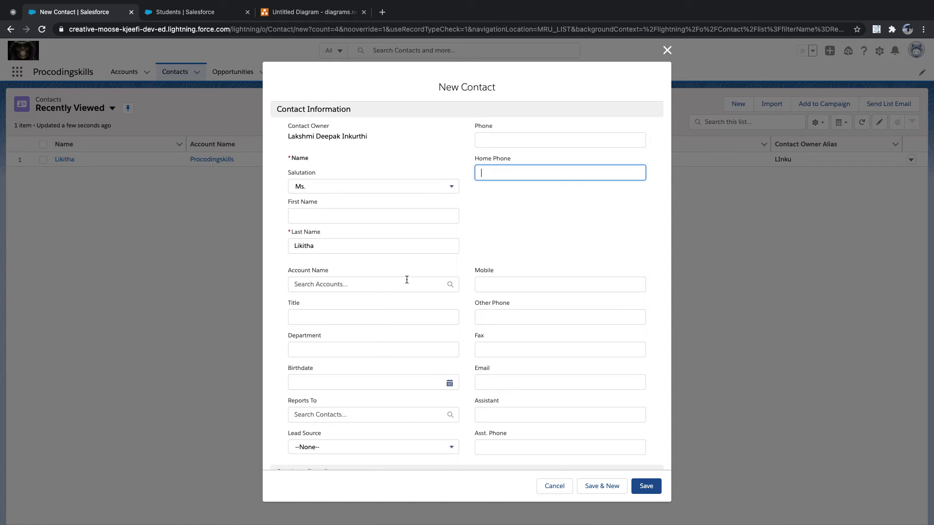
Link the contact to the student record via the Students lookup, save, and view its details
{"action": "scroll", "coordinate": [458, 268], "scroll_direction": "down", "scroll_amount": 5}
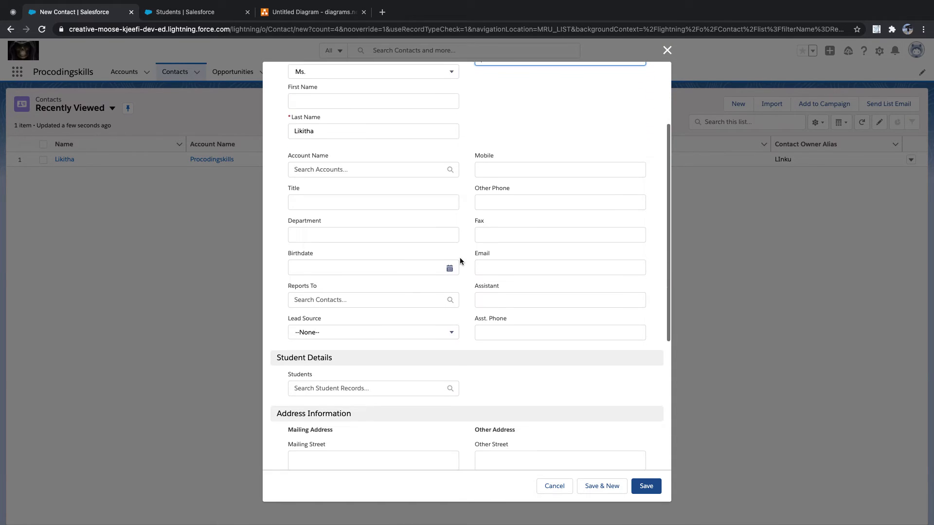
{"action": "left_click", "coordinate": [415, 340]}
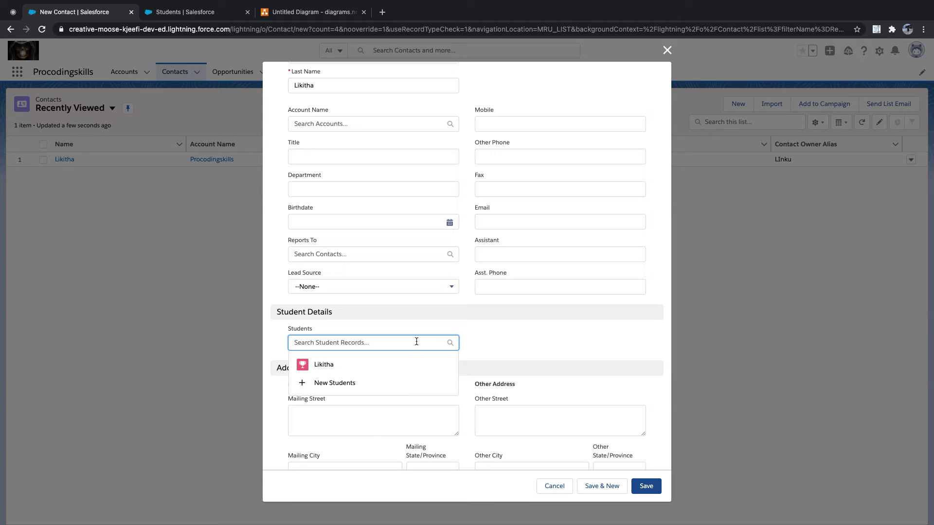
{"action": "left_click", "coordinate": [386, 370]}
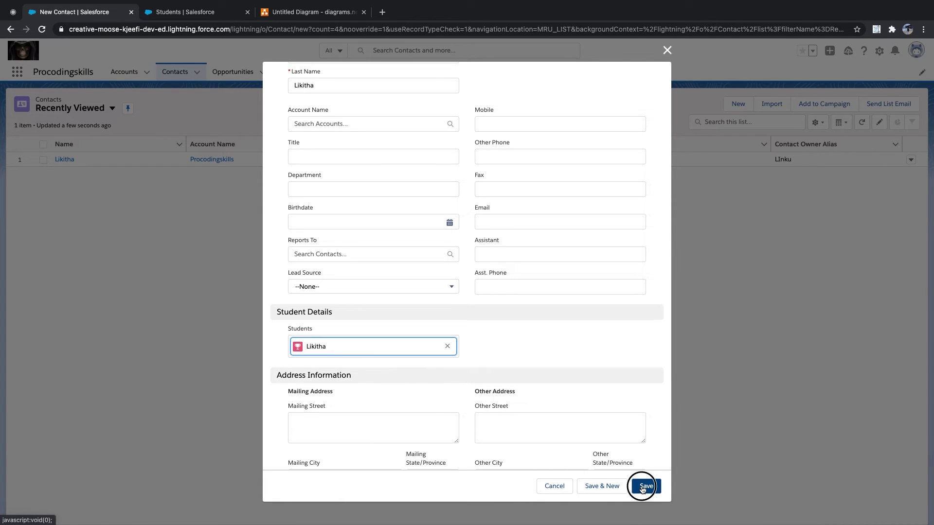
{"action": "left_click", "coordinate": [647, 486]}
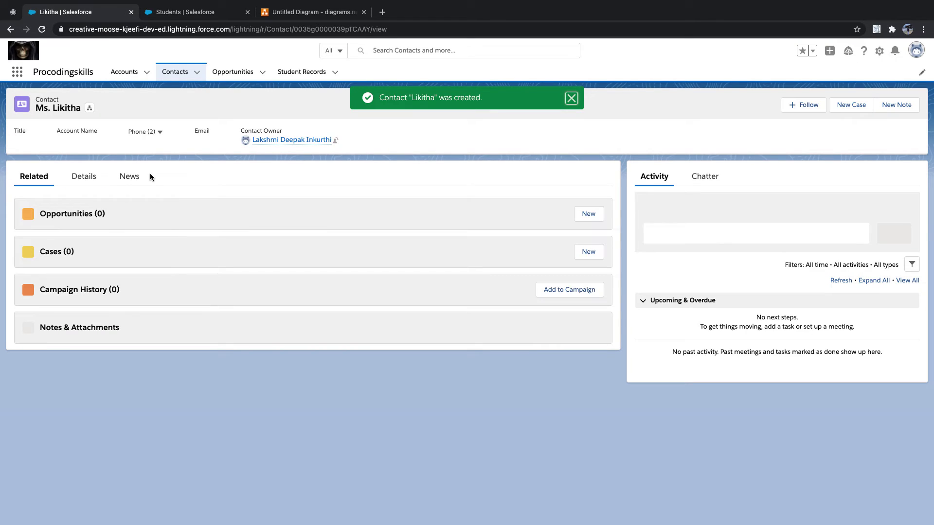
{"action": "left_click", "coordinate": [85, 181]}
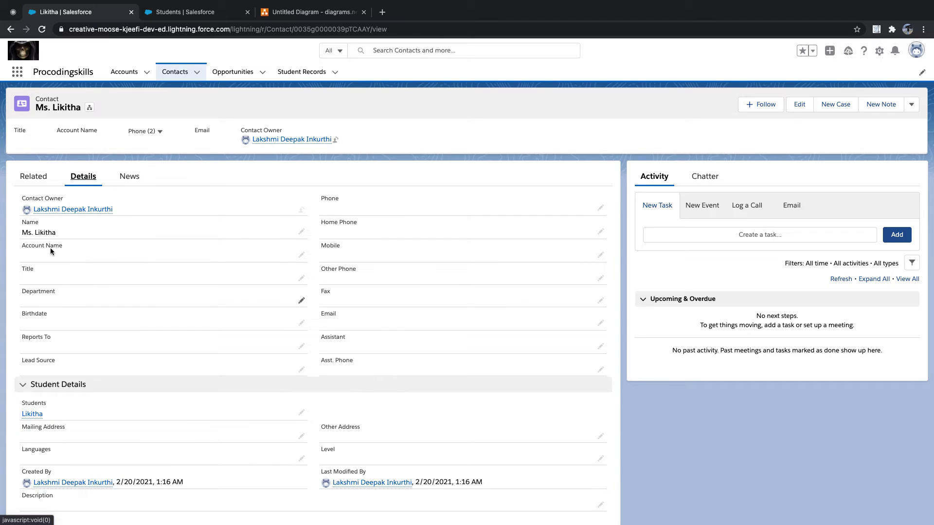
Open the student record from Student Records and toggle between its Related and Details views
{"action": "left_click", "coordinate": [298, 77]}
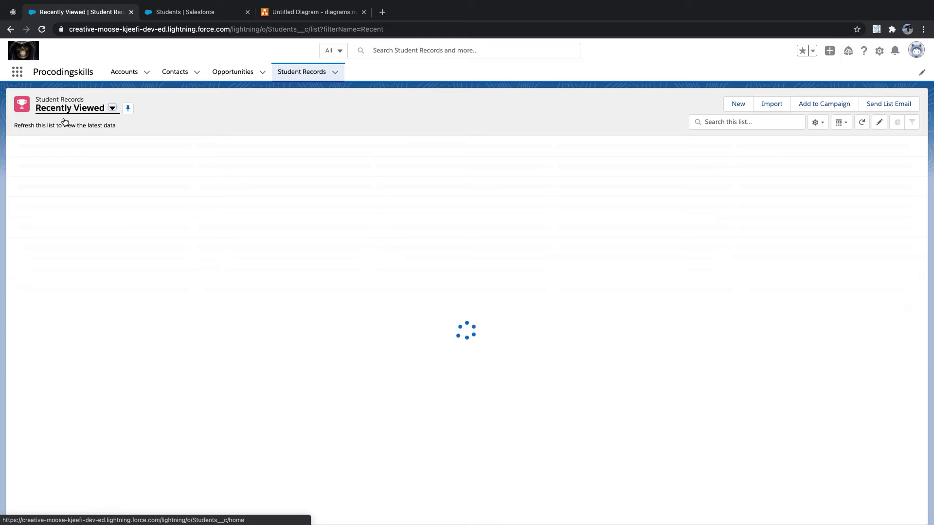
{"action": "left_click", "coordinate": [62, 161]}
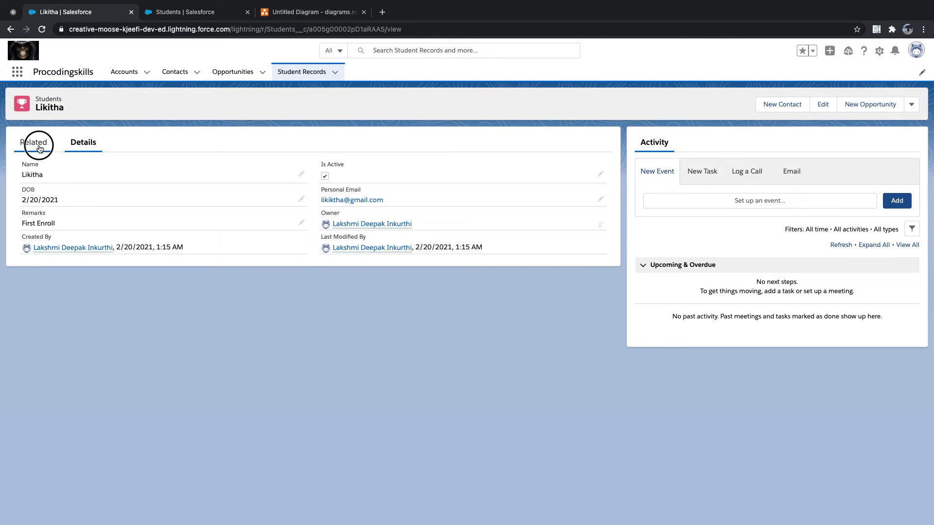
{"action": "left_click", "coordinate": [33, 142]}
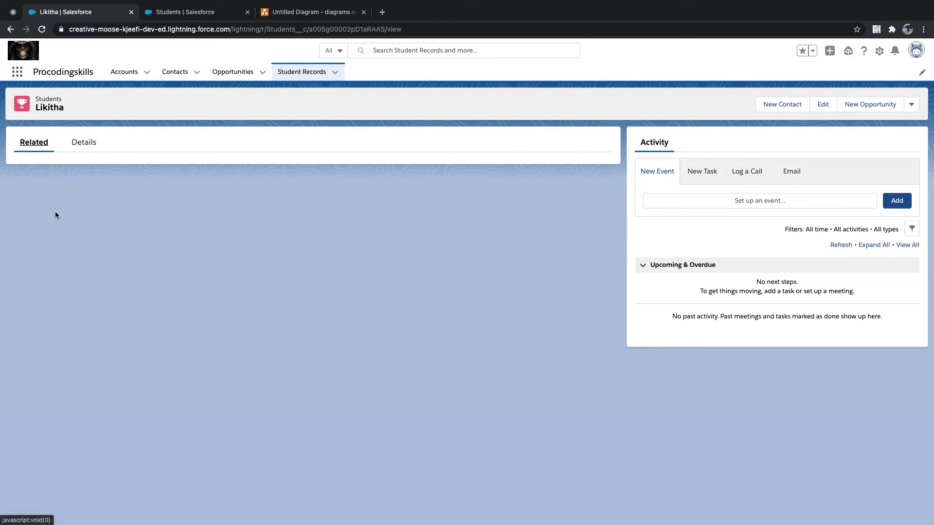
{"action": "left_click", "coordinate": [84, 143]}
{"action": "left_click", "coordinate": [35, 144]}
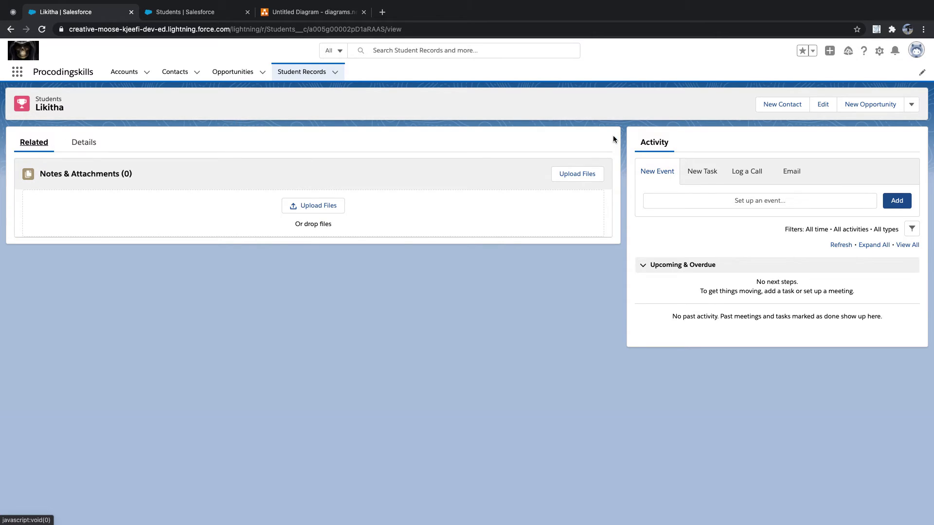
Open the Students Layout page layout and show its available related lists
{"action": "left_click", "coordinate": [209, 12]}
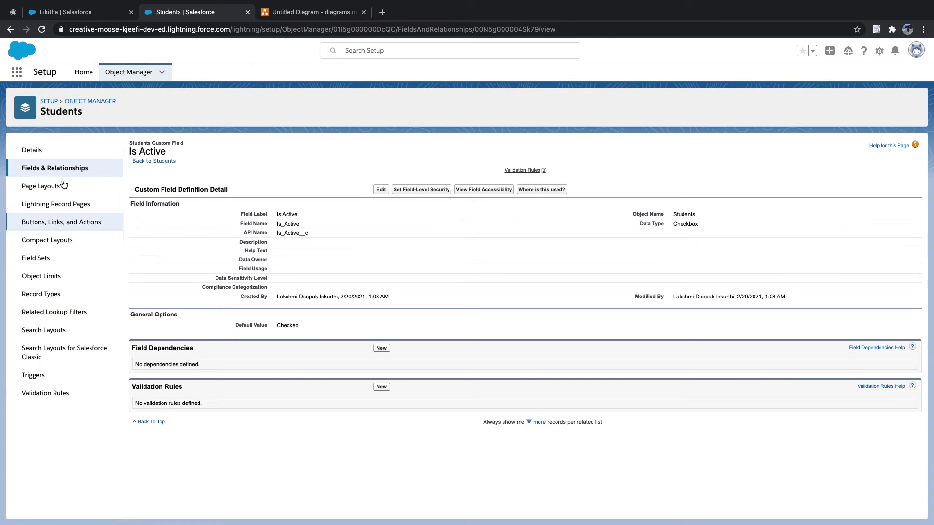
{"action": "left_click", "coordinate": [43, 190]}
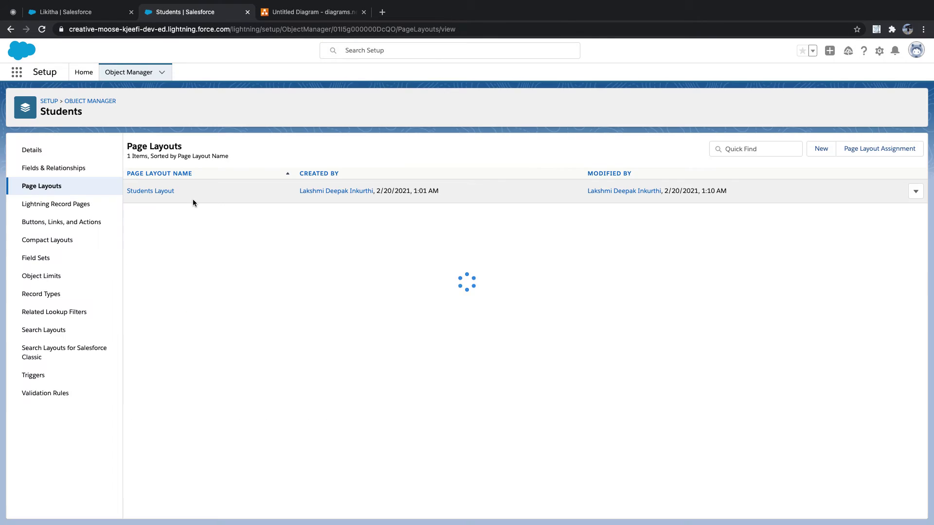
{"action": "left_click", "coordinate": [161, 192]}
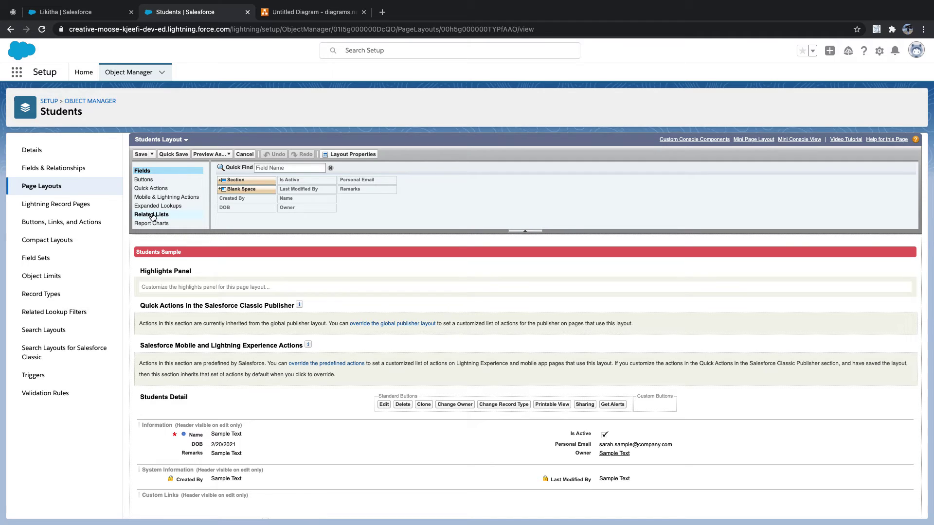
{"action": "left_click", "coordinate": [152, 216]}
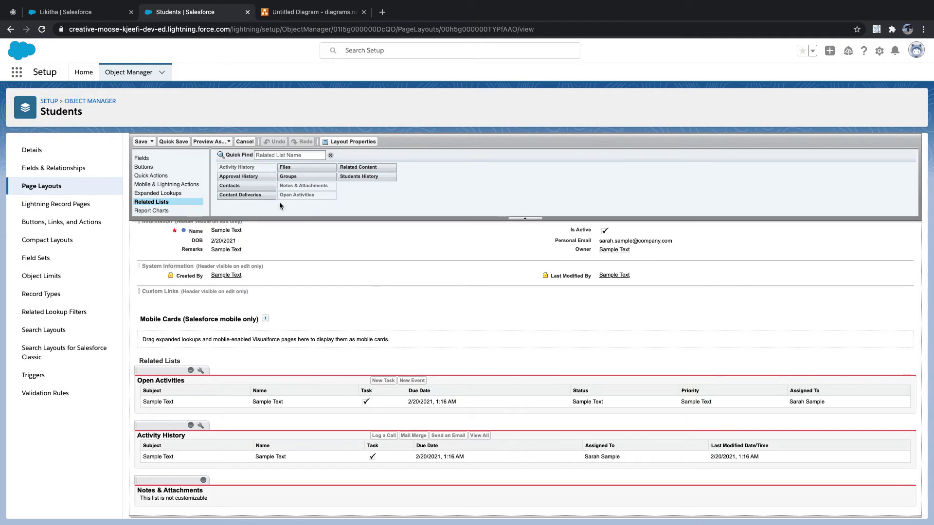
Add the Contacts and Students History related lists, save the layout, and confirm the overwrite
{"action": "mouse_move", "coordinate": [358, 176]}
{"action": "left_mouse_down"}
{"action": "mouse_move", "coordinate": [359, 195]}
{"action": "mouse_move", "coordinate": [354, 175]}
{"action": "left_mouse_up"}
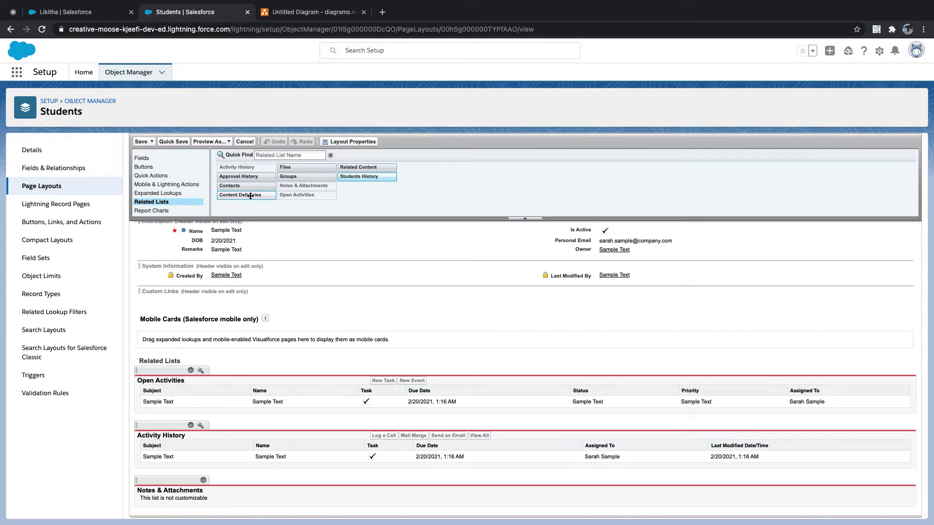
{"action": "left_click_drag", "start_coordinate": [229, 189], "coordinate": [183, 364]}
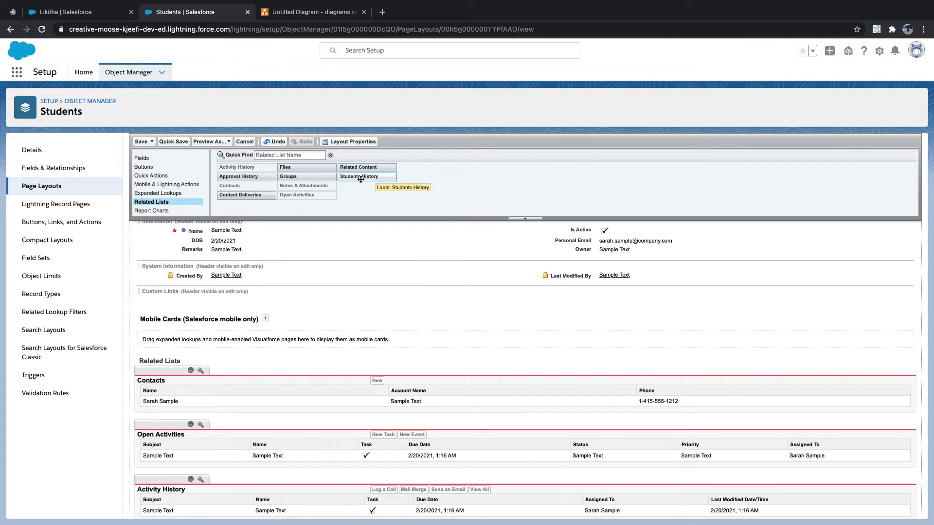
{"action": "left_click_drag", "start_coordinate": [373, 178], "coordinate": [169, 416]}
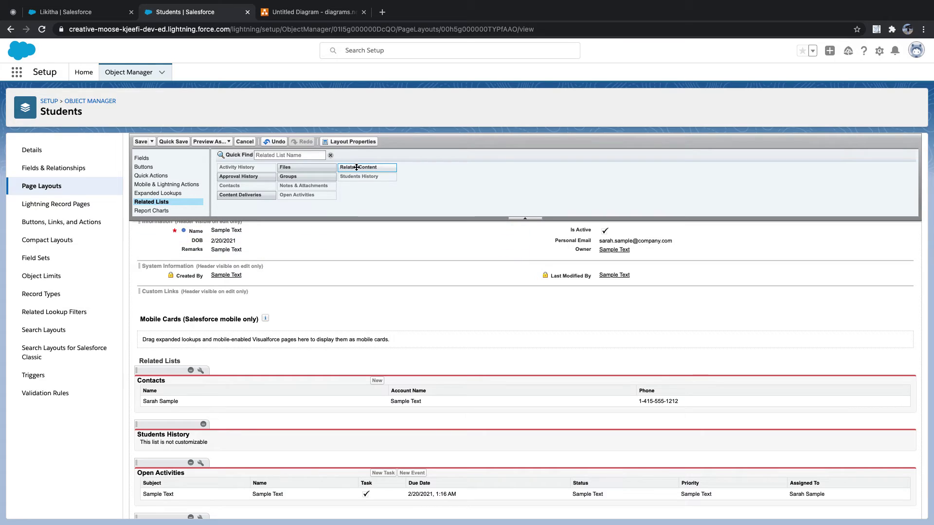
{"action": "left_click", "coordinate": [141, 142]}
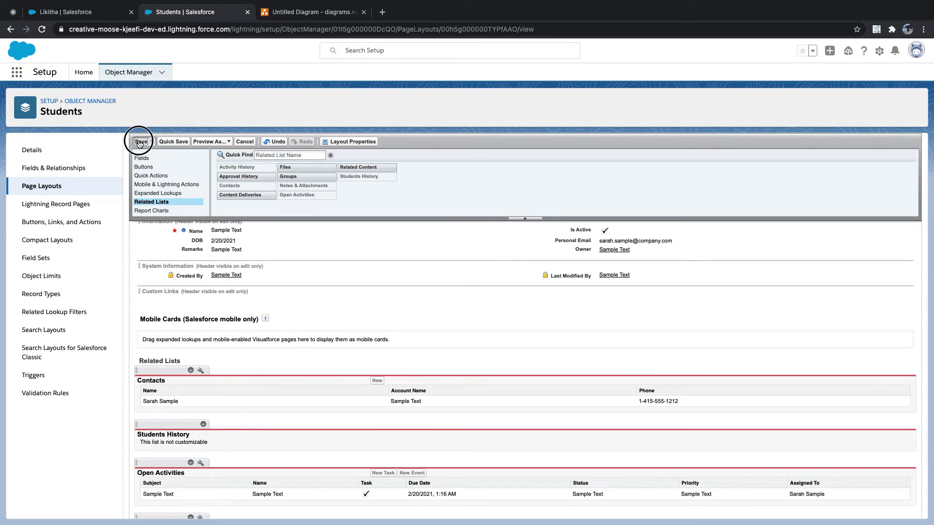
{"action": "left_click", "coordinate": [480, 361]}
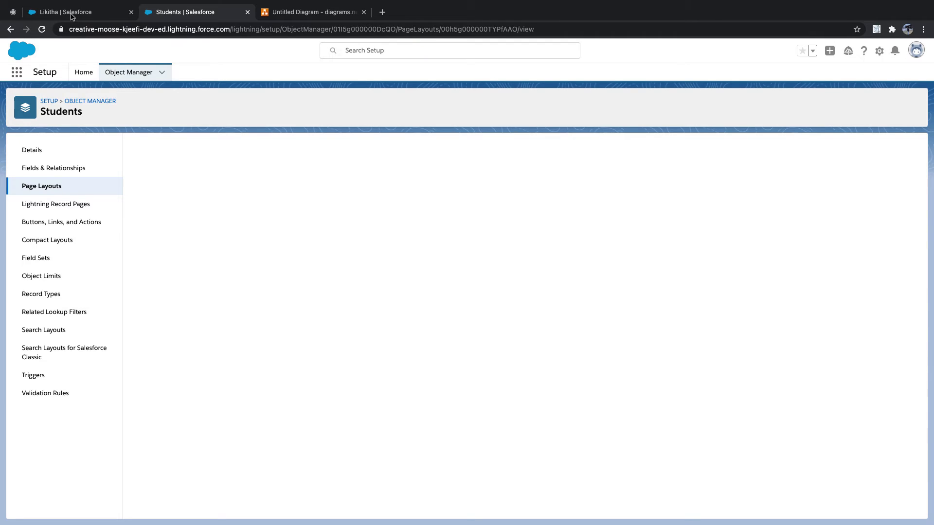
{"action": "left_click", "coordinate": [72, 14]}
Reload the student record and view its new Contacts and history related lists
{"action": "left_click", "coordinate": [46, 32]}
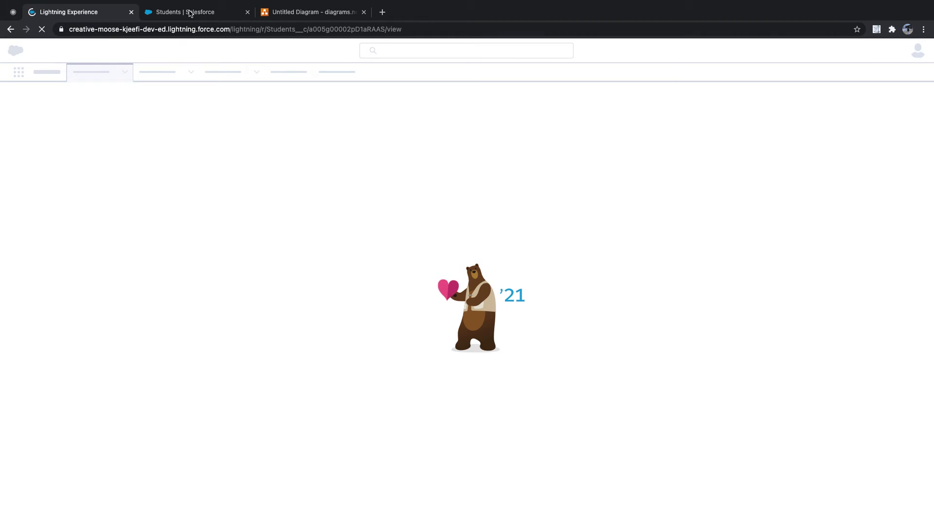
{"action": "left_click", "coordinate": [188, 12]}
{"action": "left_click", "coordinate": [71, 12]}
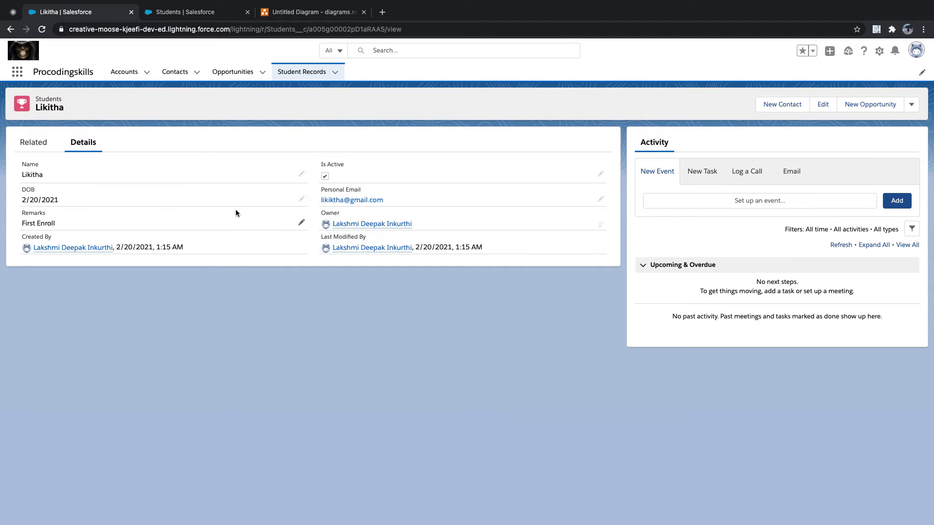
{"action": "left_click", "coordinate": [39, 142]}
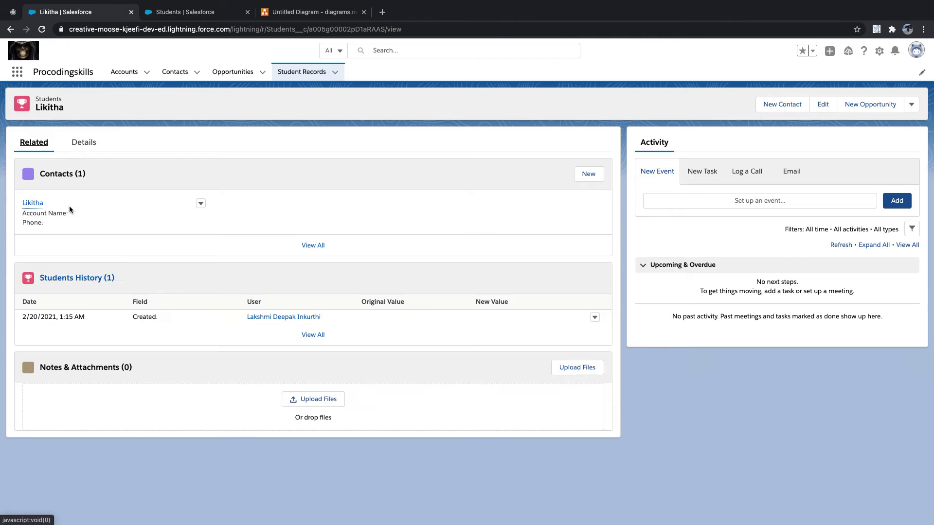
Open the linked contact from Contacts and highlight its Students field in Details
{"action": "mouse_move", "coordinate": [57, 208]}
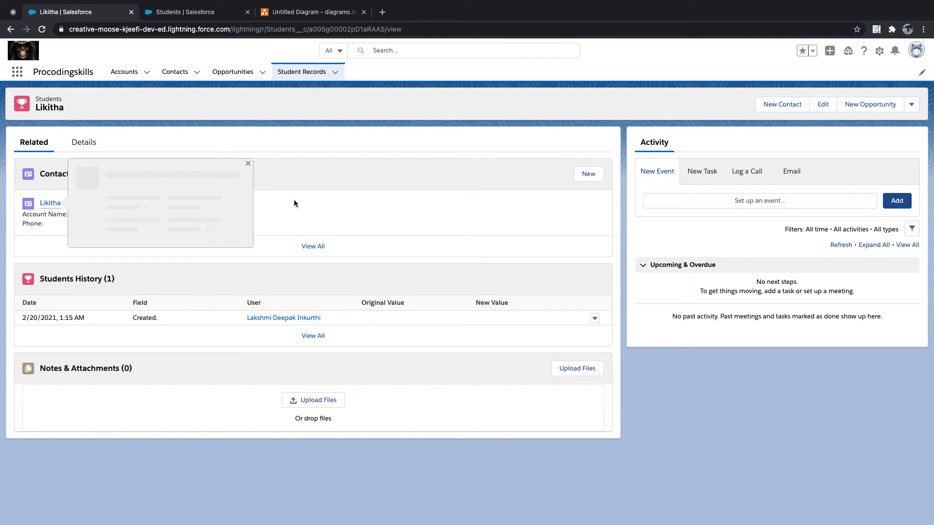
{"action": "left_click", "coordinate": [176, 73]}
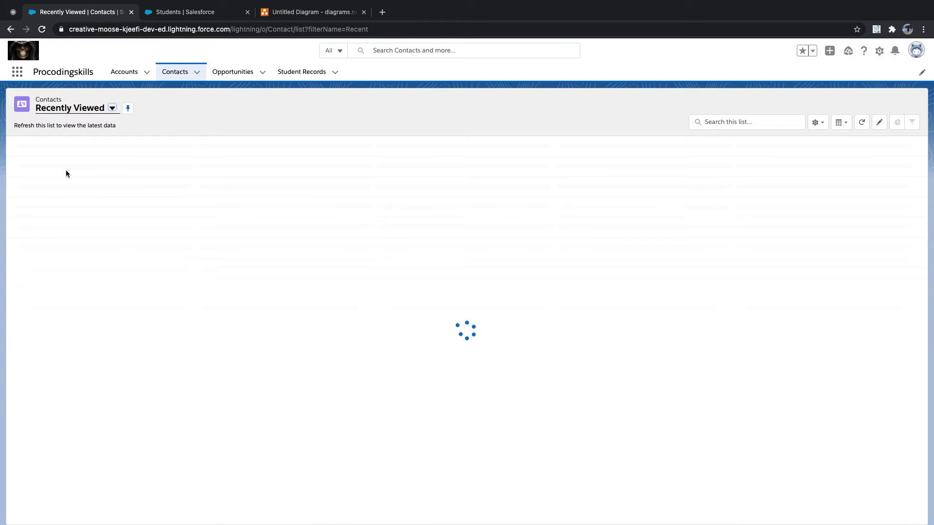
{"action": "left_click", "coordinate": [64, 161]}
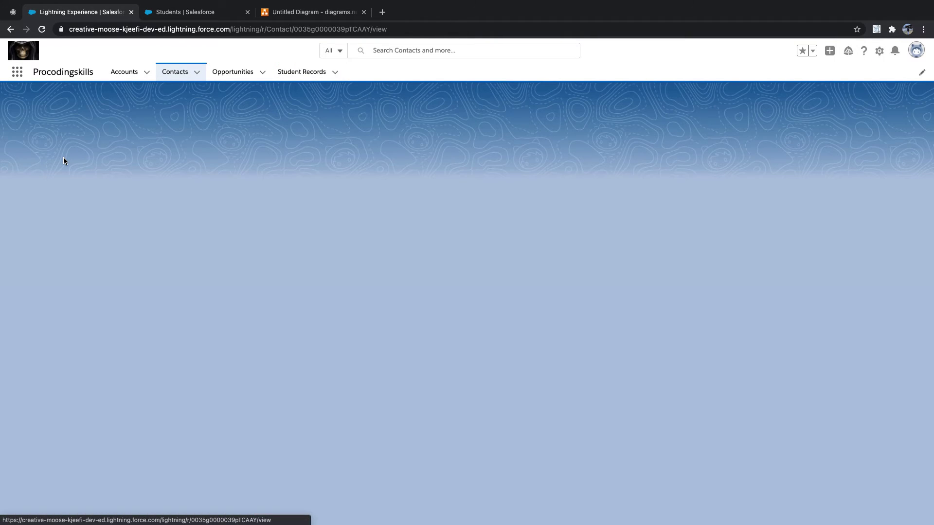
{"action": "left_click", "coordinate": [81, 177]}
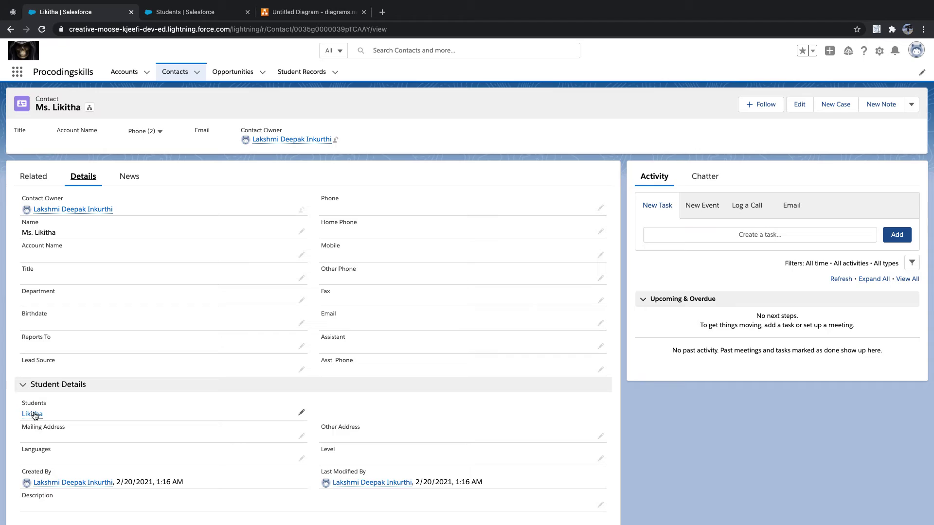
{"action": "left_click_drag", "start_coordinate": [13, 401], "coordinate": [79, 415]}
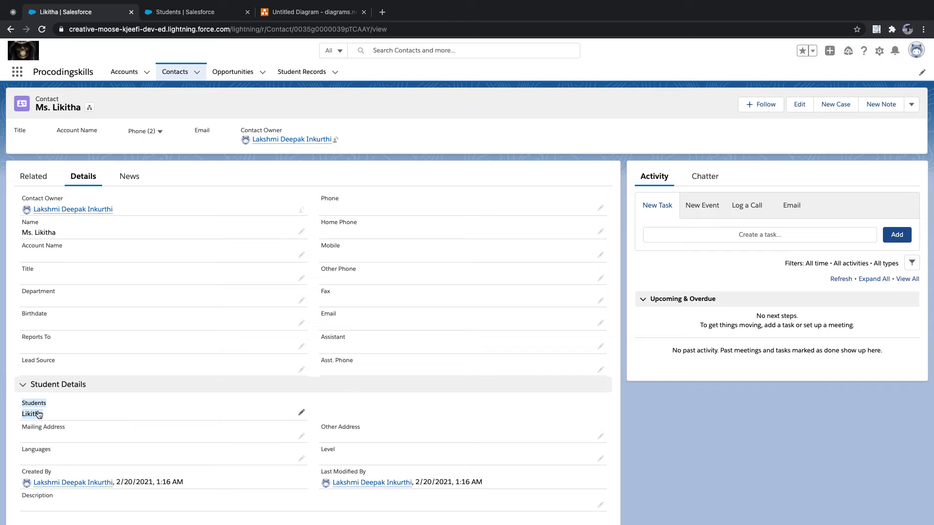
Find the Contact object in Object Manager and view its Fields & Relationships list
{"action": "left_click", "coordinate": [180, 12]}
{"action": "left_click", "coordinate": [129, 72]}
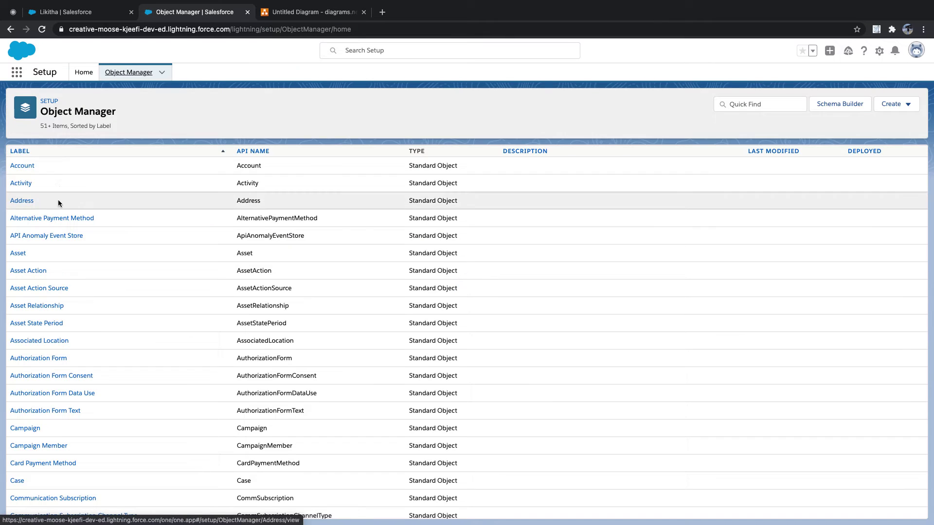
{"action": "left_click", "coordinate": [746, 102]}
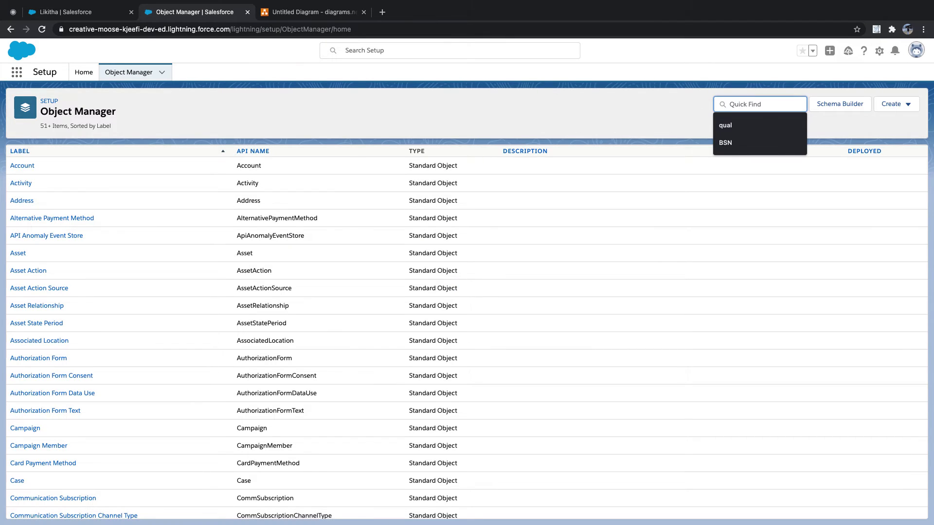
{"action": "type", "text": "s"}
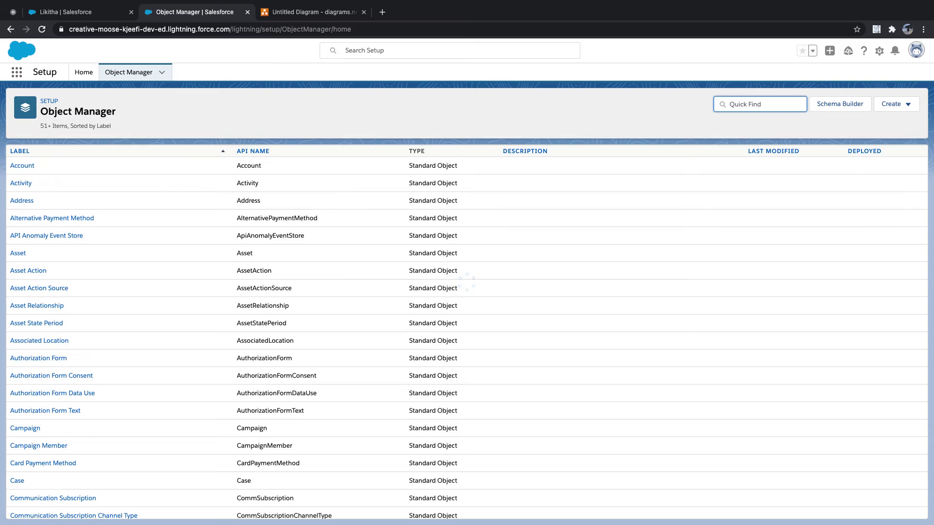
{"action": "type", "text": "ont"}
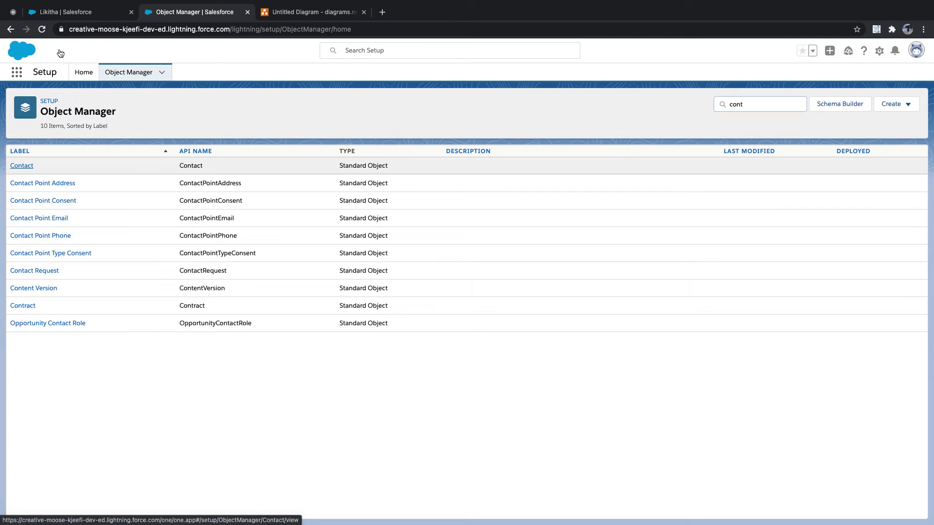
{"action": "left_click", "coordinate": [77, 15]}
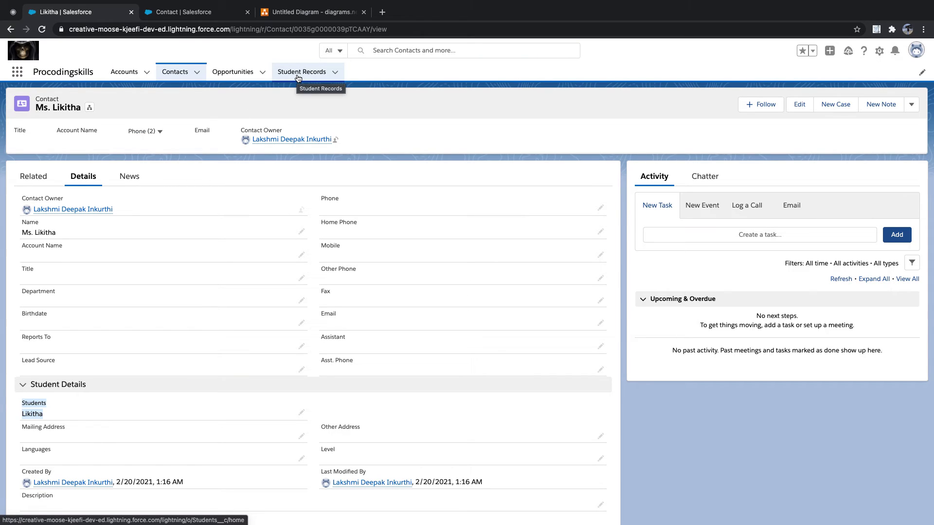
{"action": "left_click", "coordinate": [201, 18]}
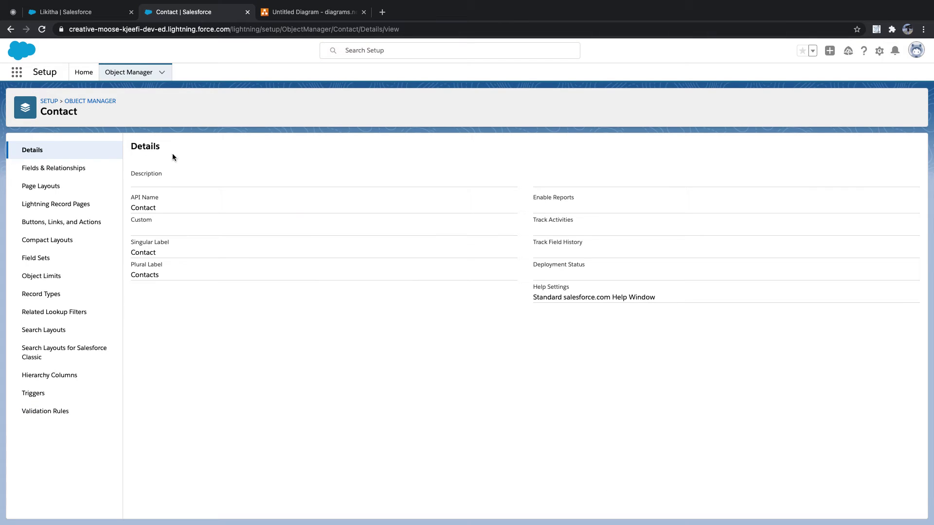
{"action": "left_click", "coordinate": [88, 169]}
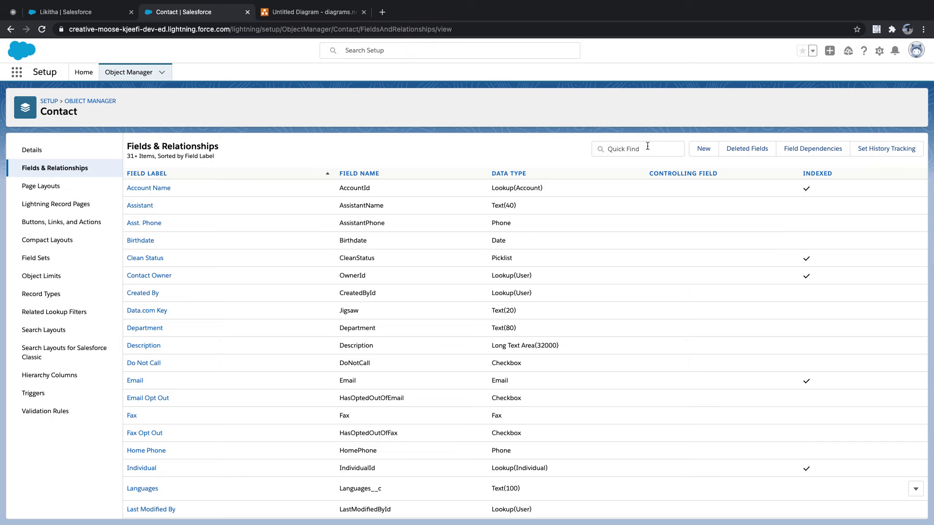
Create a new Formula field labelled 'Student is Active' with a Checkbox return type
{"action": "left_click", "coordinate": [702, 148]}
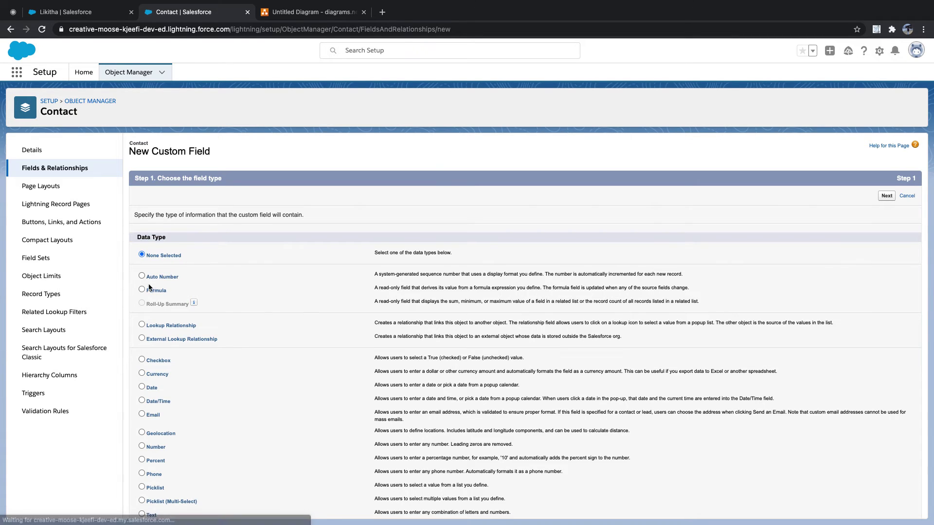
{"action": "left_click", "coordinate": [142, 291]}
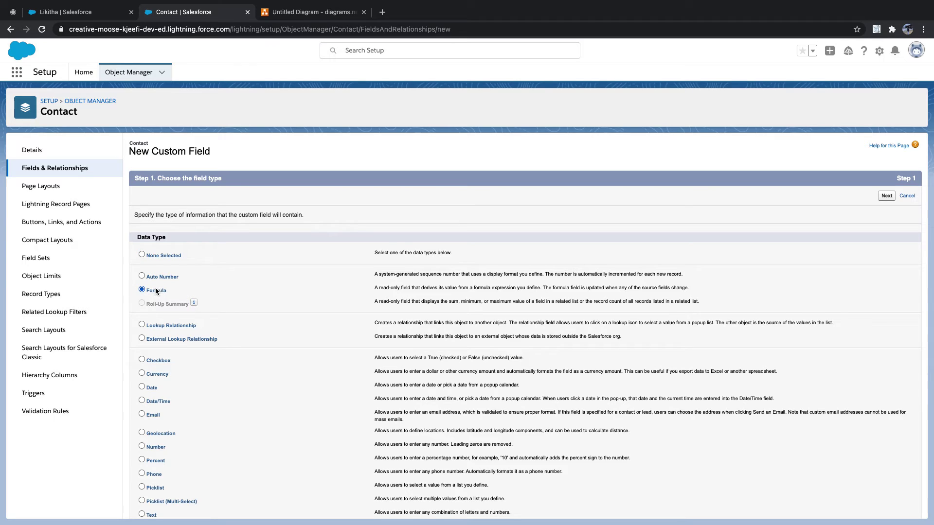
{"action": "left_click", "coordinate": [882, 198]}
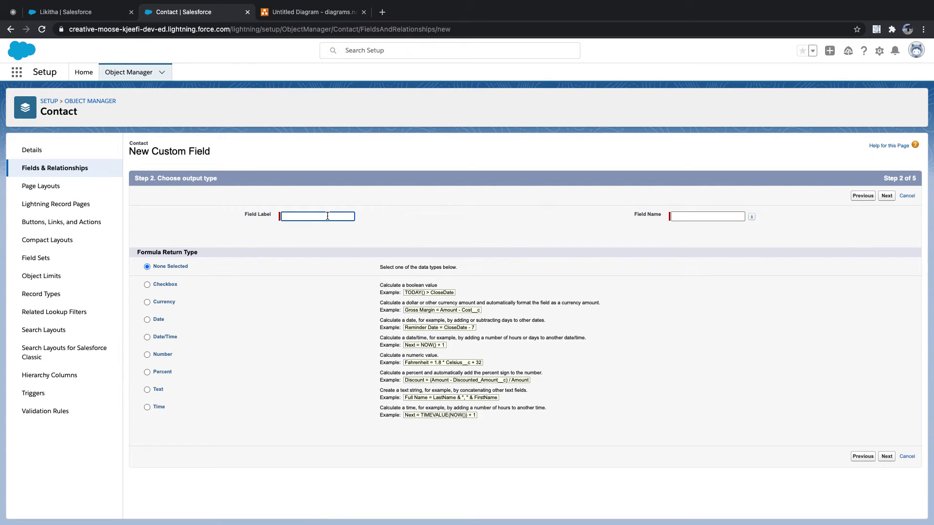
{"action": "left_click", "coordinate": [325, 215]}
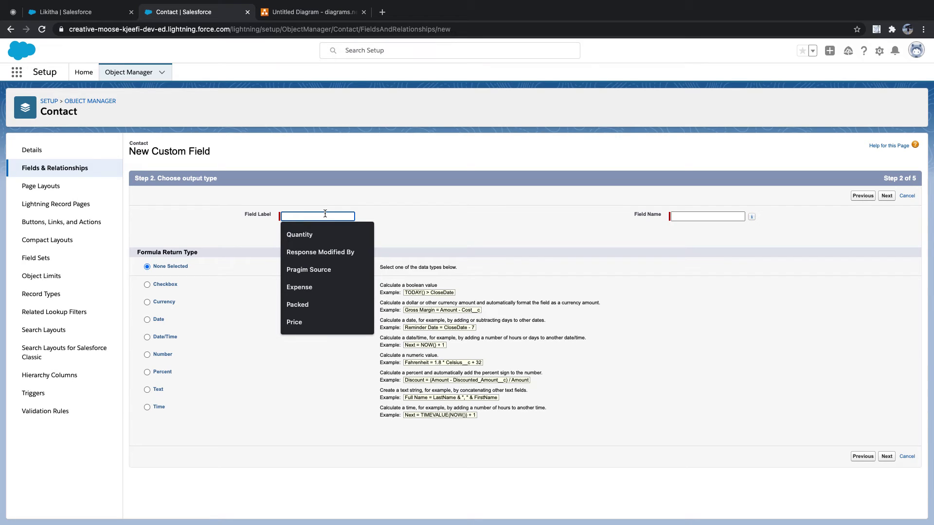
{"action": "type", "text": "Studen"}
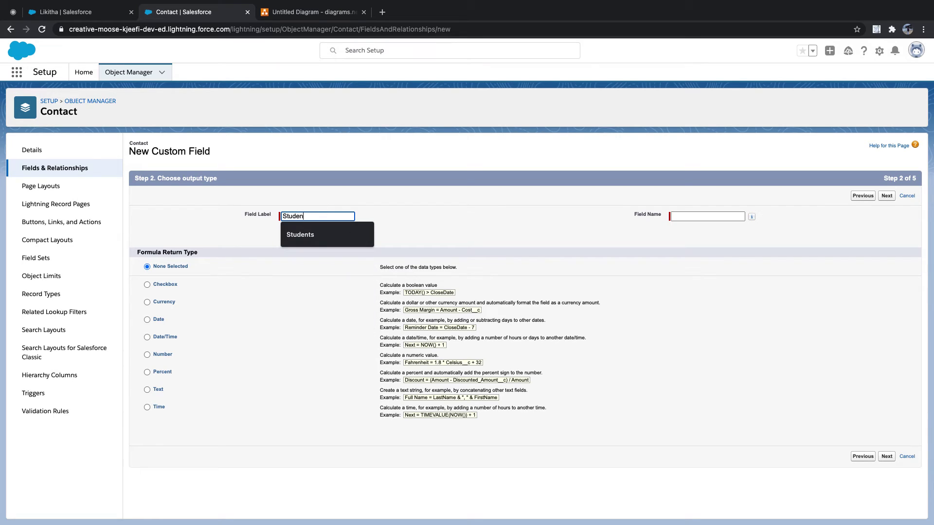
{"action": "type", "text": "t is A"}
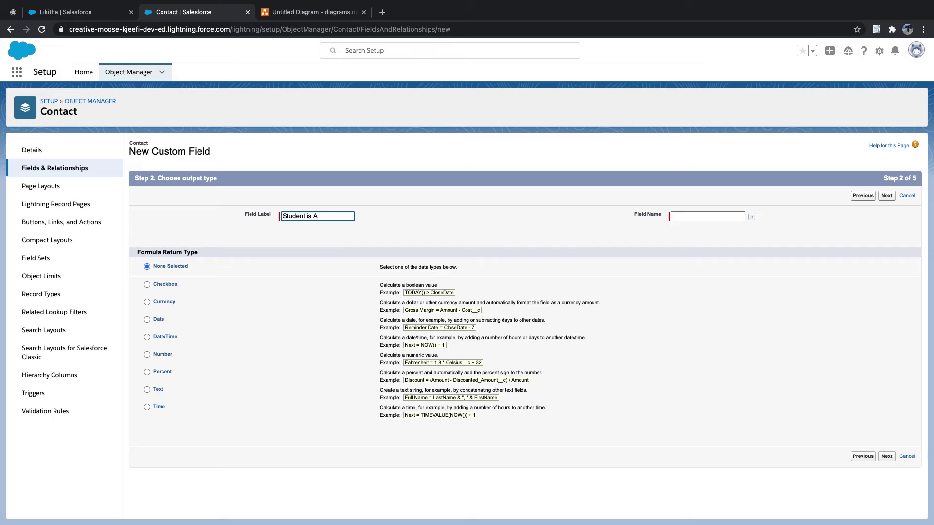
{"action": "type", "text": "ctive"}
{"action": "key", "text": "Tab"}
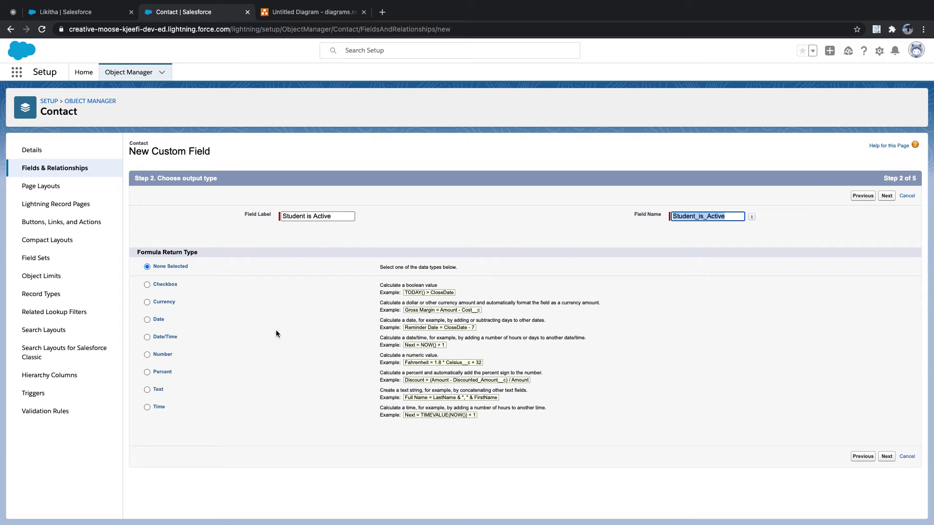
{"action": "left_click", "coordinate": [147, 286]}
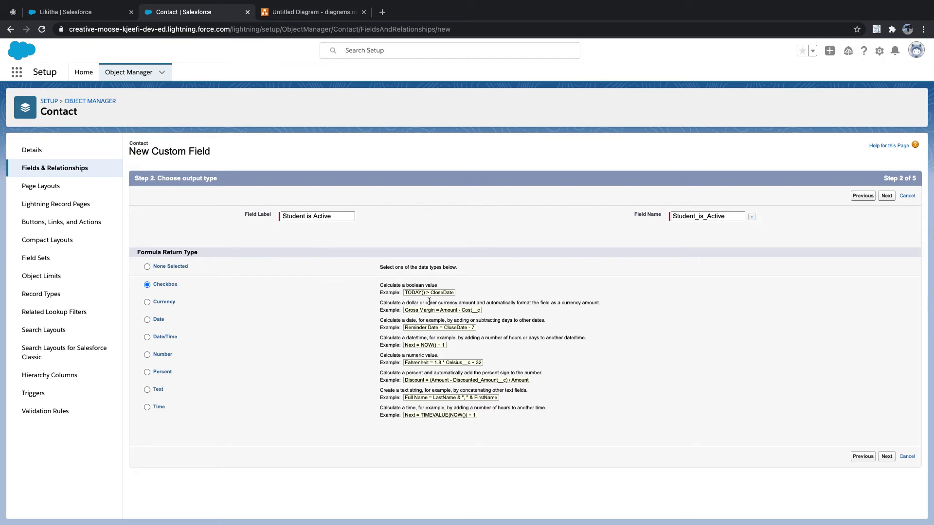
{"action": "left_click", "coordinate": [886, 462]}
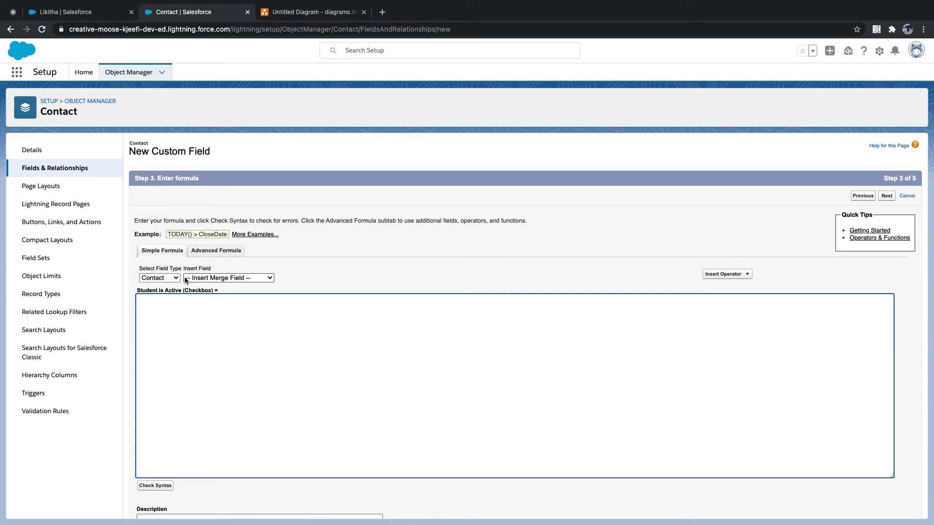
Try the simple formula's Contact field lists, then switch to the Advanced Formula editor
{"action": "left_click", "coordinate": [176, 279]}
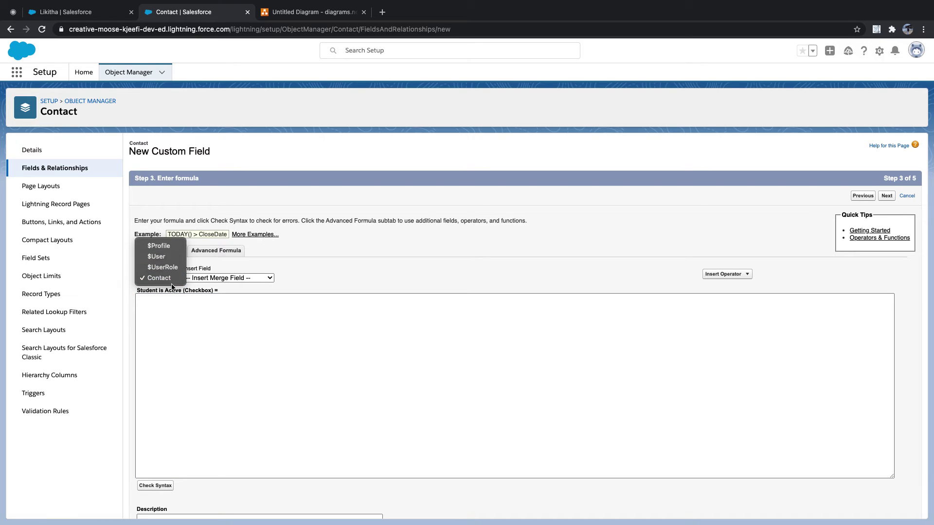
{"action": "left_click", "coordinate": [165, 279]}
{"action": "left_click", "coordinate": [233, 278]}
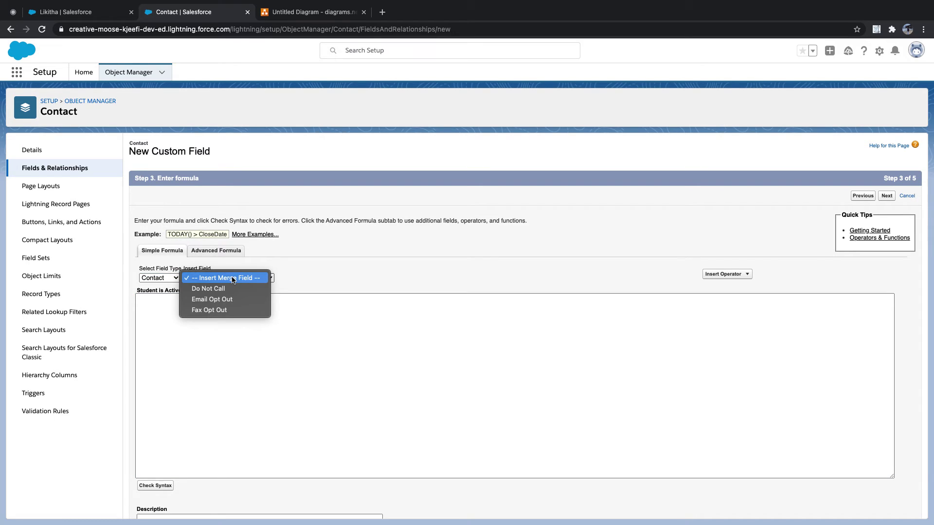
{"action": "left_click", "coordinate": [236, 281]}
{"action": "left_click", "coordinate": [227, 279]}
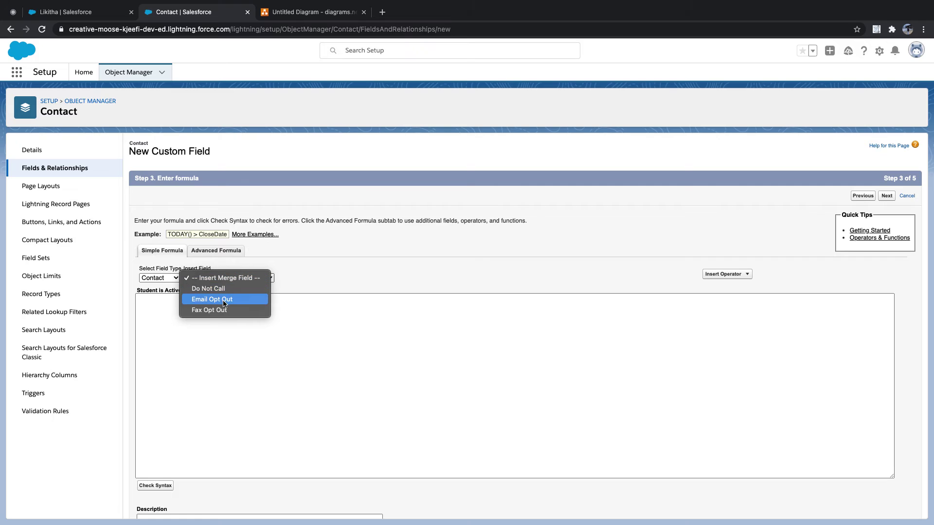
{"action": "left_click", "coordinate": [349, 269]}
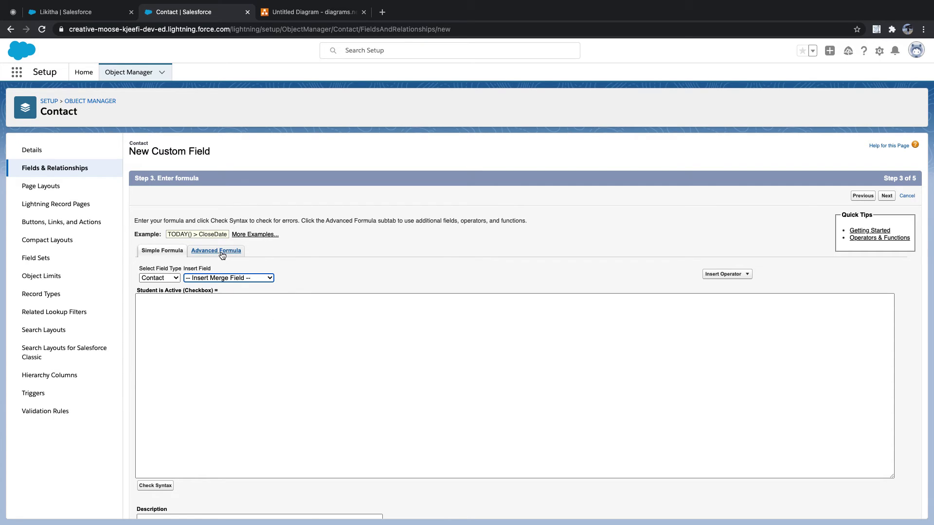
{"action": "left_click", "coordinate": [222, 254]}
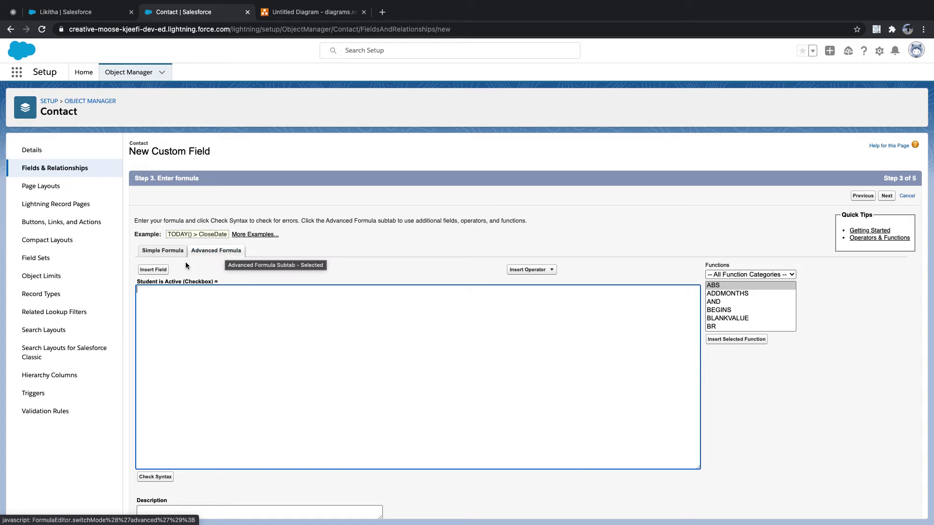
Insert Students > Is Active (Students__r.Is_Active__c) into the formula and check its syntax
{"action": "left_click", "coordinate": [155, 270]}
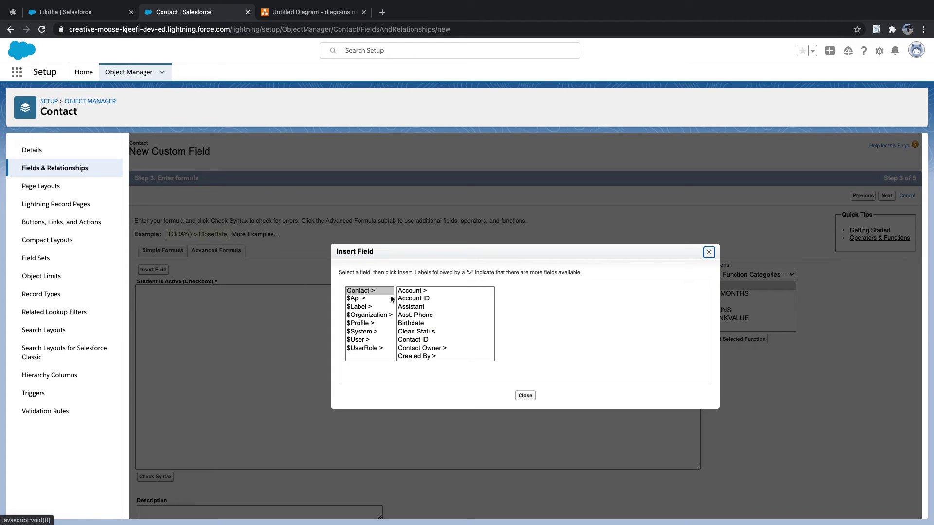
{"action": "scroll", "coordinate": [416, 302], "scroll_direction": "down", "scroll_amount": 5}
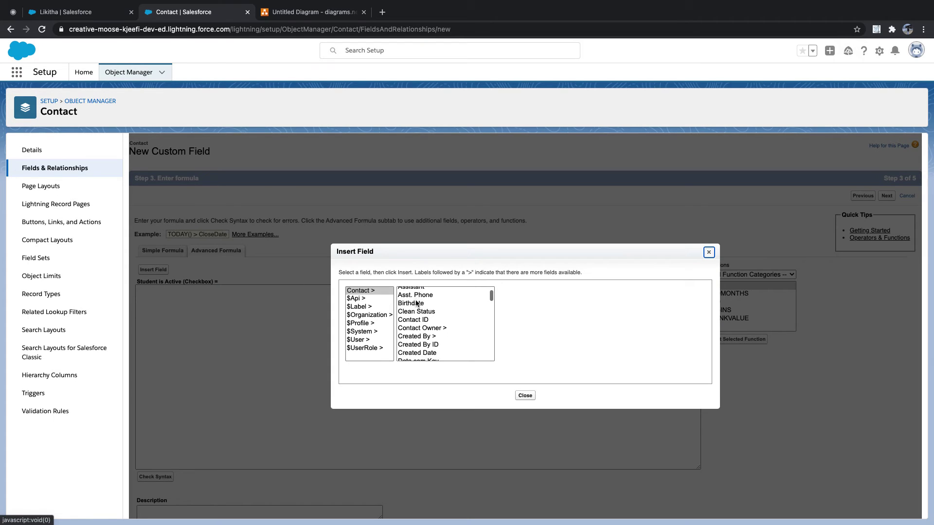
{"action": "scroll", "coordinate": [416, 302], "scroll_direction": "down", "scroll_amount": 6}
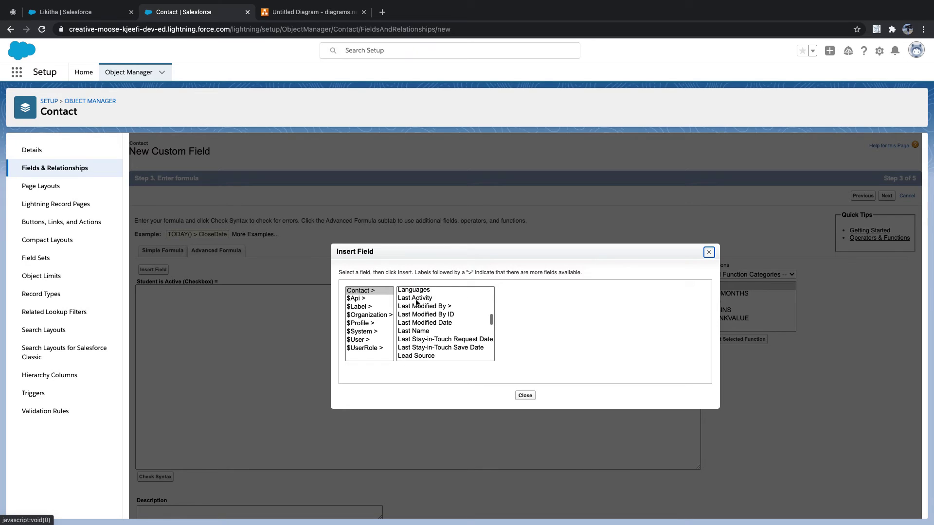
{"action": "scroll", "coordinate": [416, 303], "scroll_direction": "down", "scroll_amount": 5}
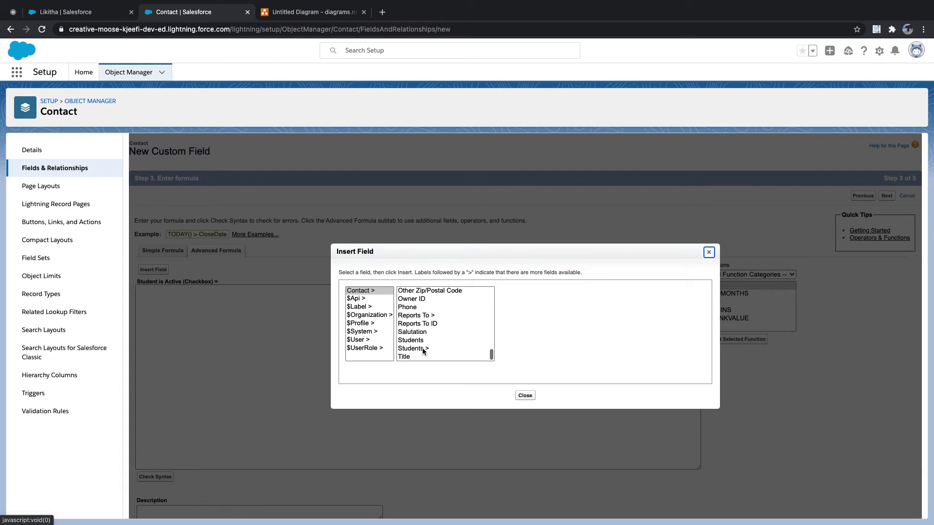
{"action": "left_click", "coordinate": [423, 348]}
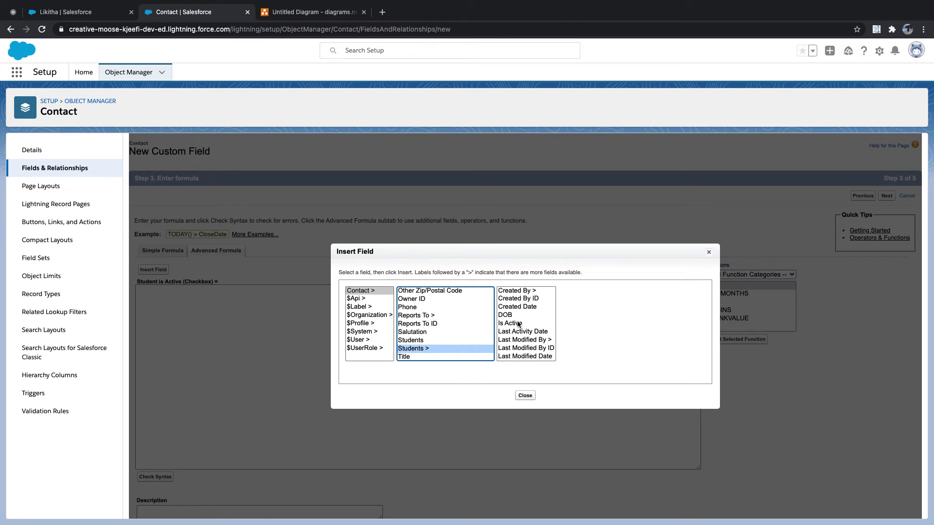
{"action": "left_click", "coordinate": [518, 324]}
{"action": "left_click", "coordinate": [422, 340]}
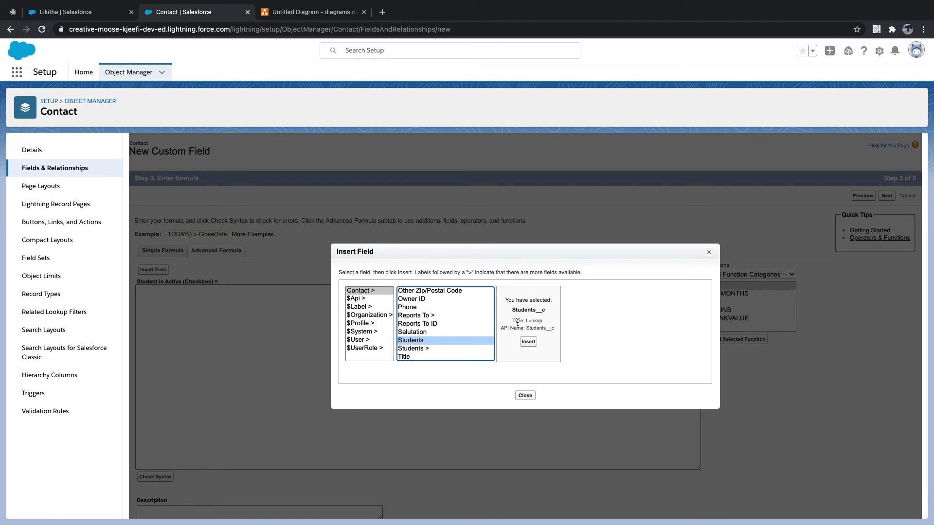
{"action": "left_click", "coordinate": [422, 349]}
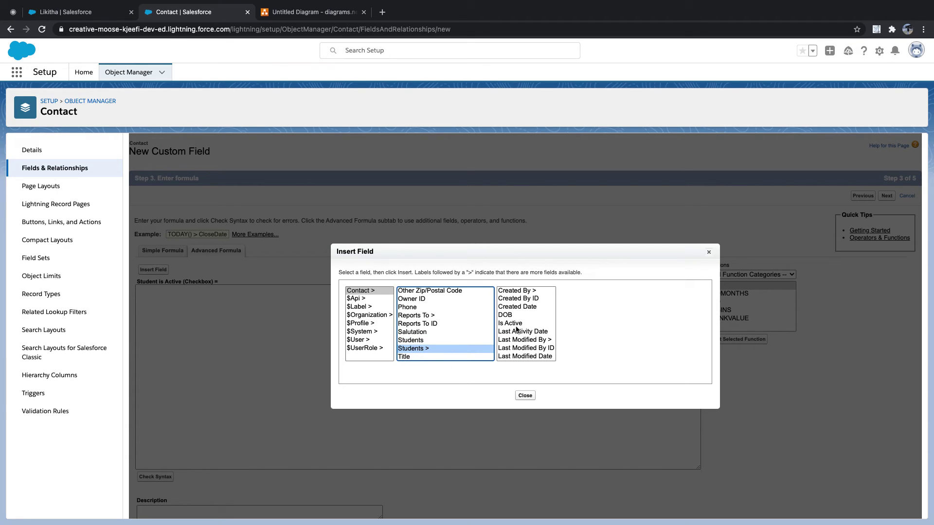
{"action": "left_click", "coordinate": [514, 323]}
{"action": "left_click", "coordinate": [603, 343]}
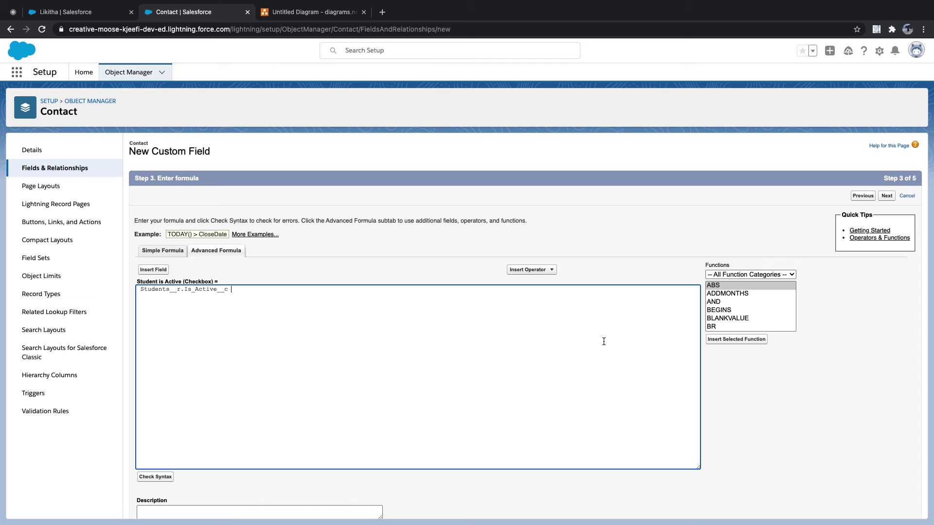
{"action": "scroll", "coordinate": [575, 344], "scroll_direction": "down", "scroll_amount": 3}
{"action": "left_click", "coordinate": [155, 364]}
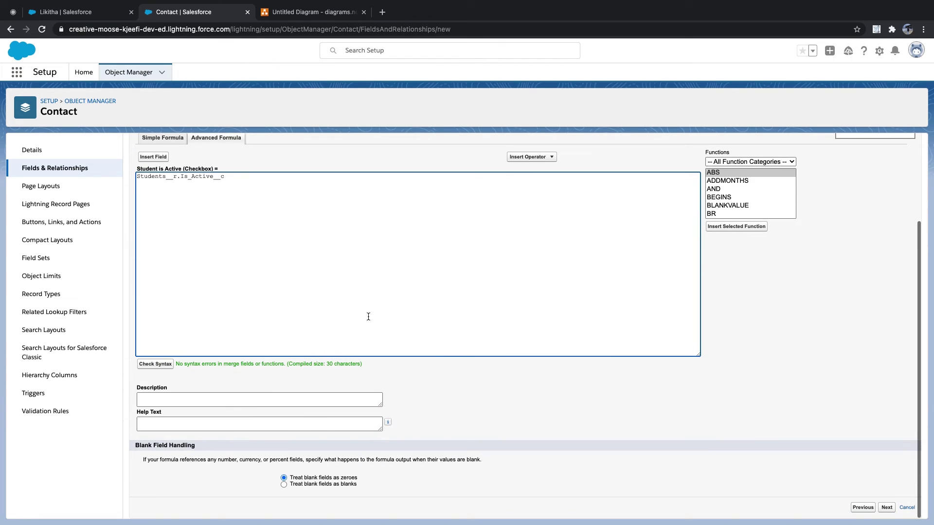
Treat blank fields as blanks, make the field visible to every profile, and save it
{"action": "left_click", "coordinate": [349, 485]}
{"action": "left_click", "coordinate": [886, 507]}
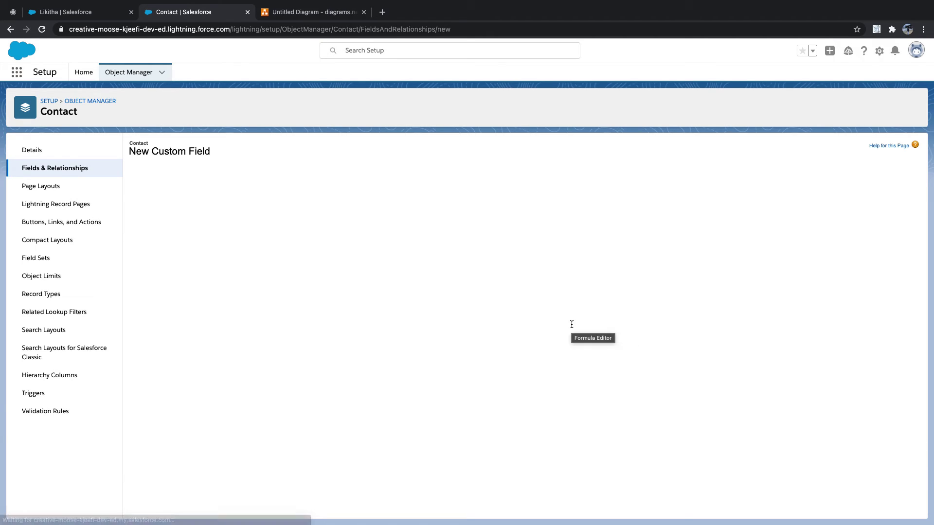
{"action": "left_click", "coordinate": [687, 277]}
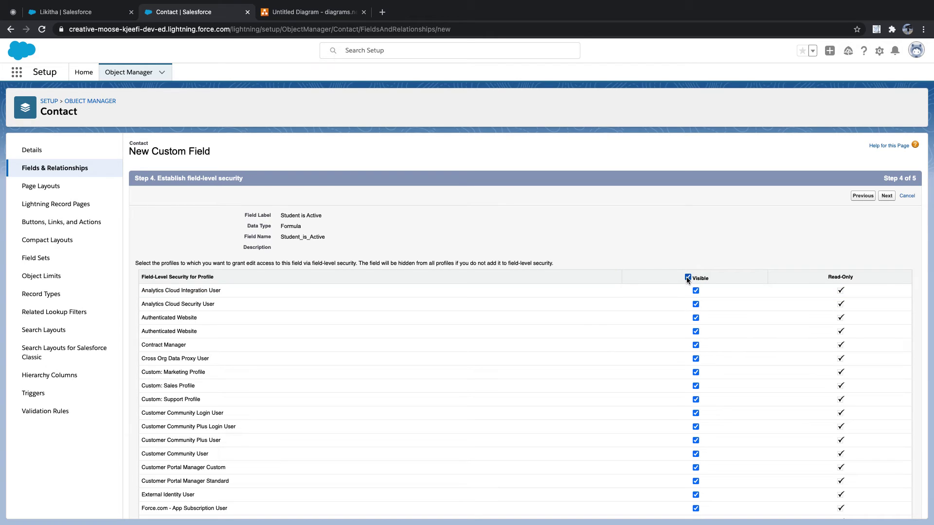
{"action": "left_click", "coordinate": [894, 199]}
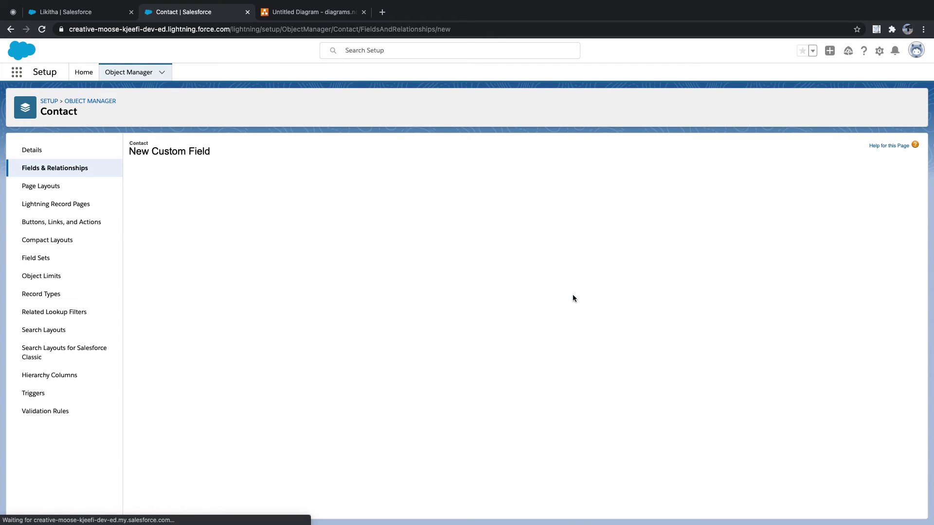
{"action": "left_click", "coordinate": [887, 375]}
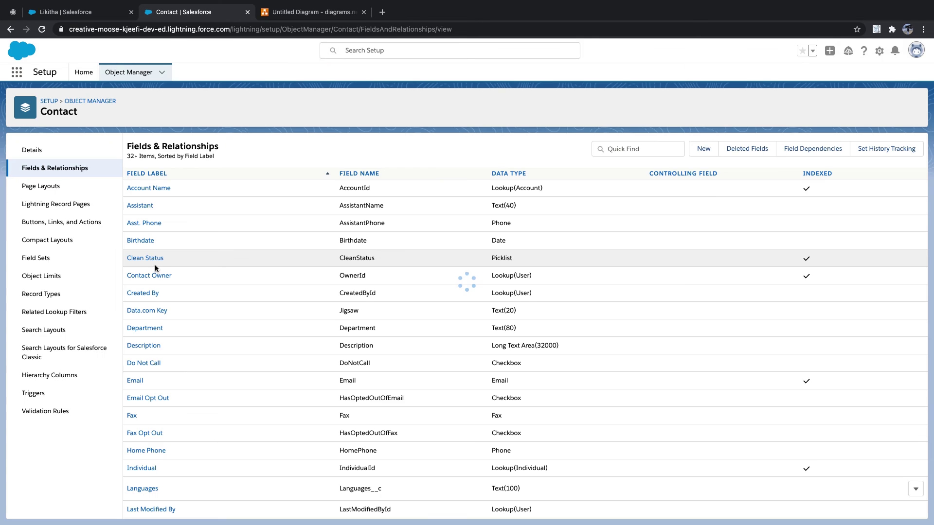
{"action": "left_click", "coordinate": [83, 14]}
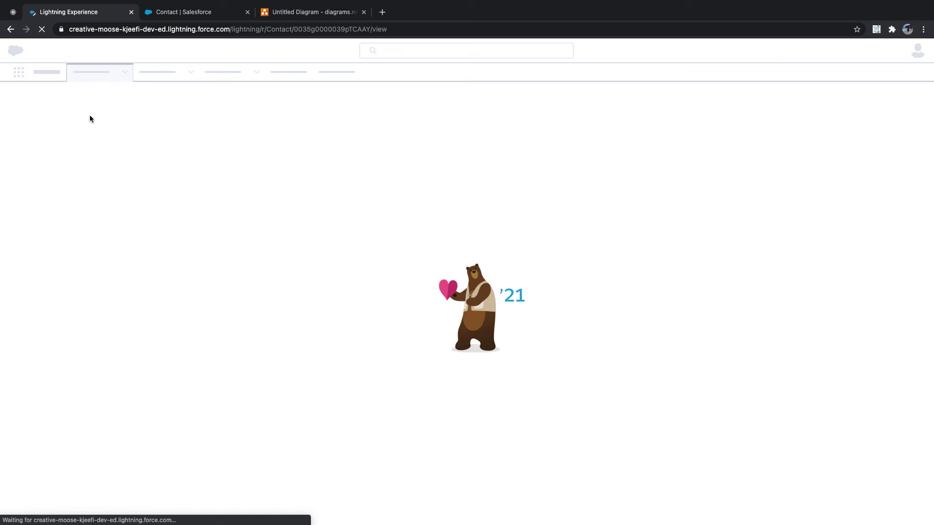
Reload the contact record and check its Details, where Student is Active is still missing
{"action": "left_click", "coordinate": [174, 14]}
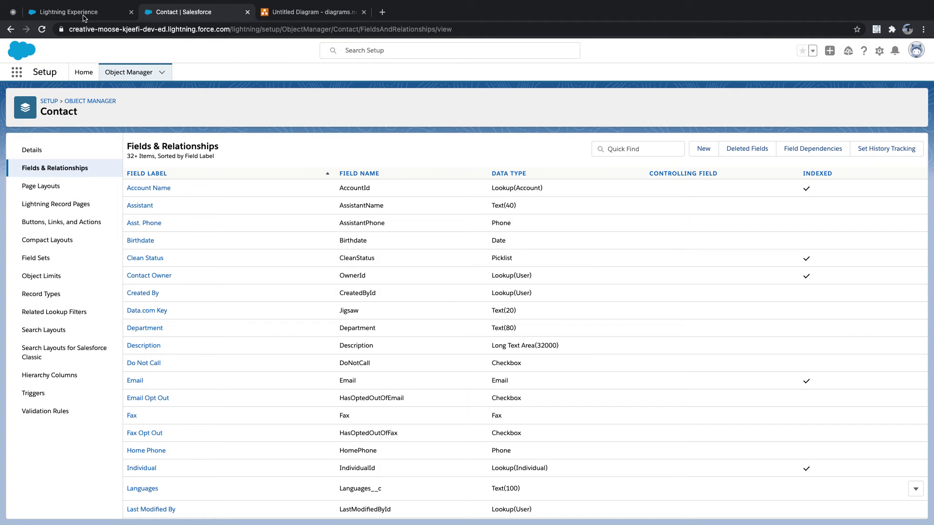
{"action": "left_click", "coordinate": [86, 15]}
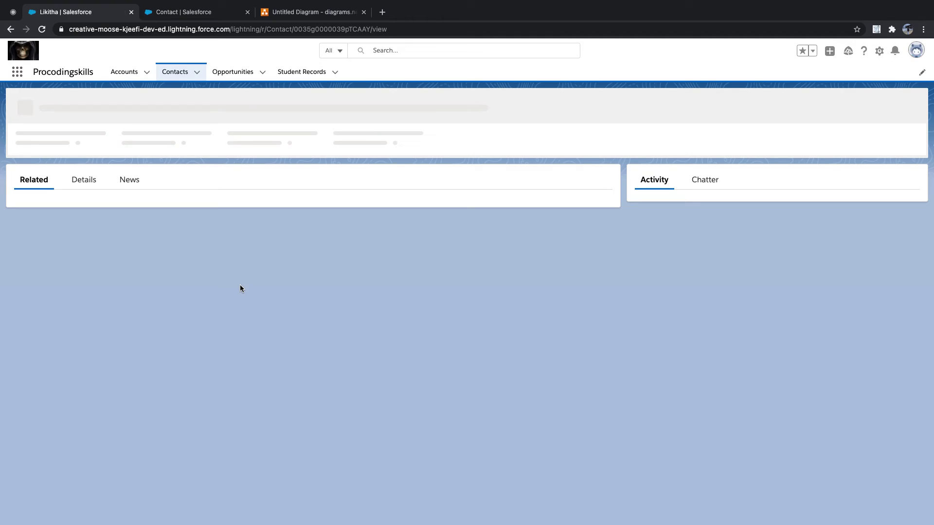
{"action": "left_click", "coordinate": [85, 176]}
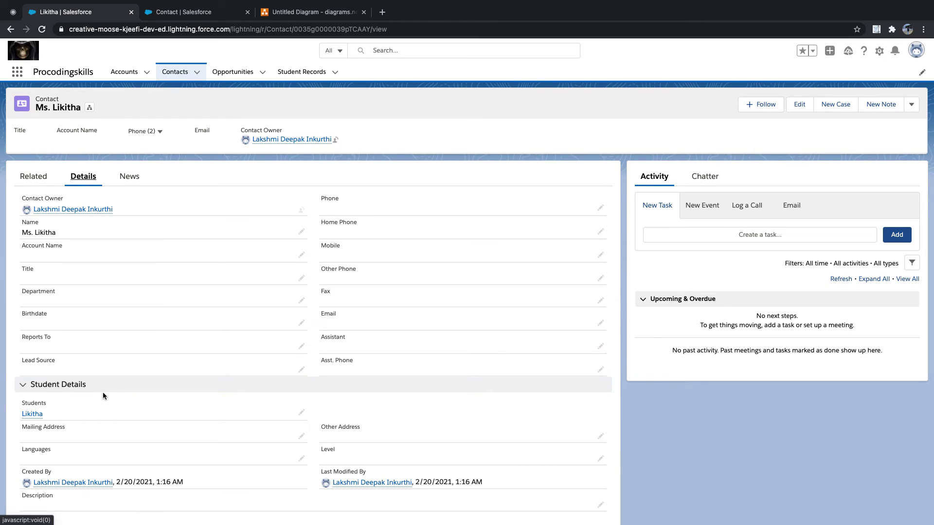
{"action": "scroll", "coordinate": [116, 384], "scroll_direction": "down", "scroll_amount": 1}
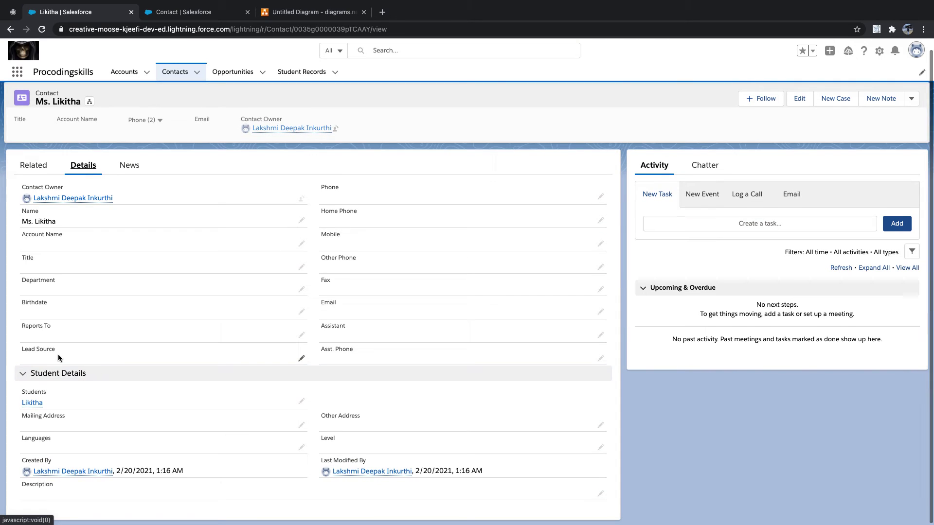
{"action": "scroll", "coordinate": [157, 331], "scroll_direction": "down", "scroll_amount": 1}
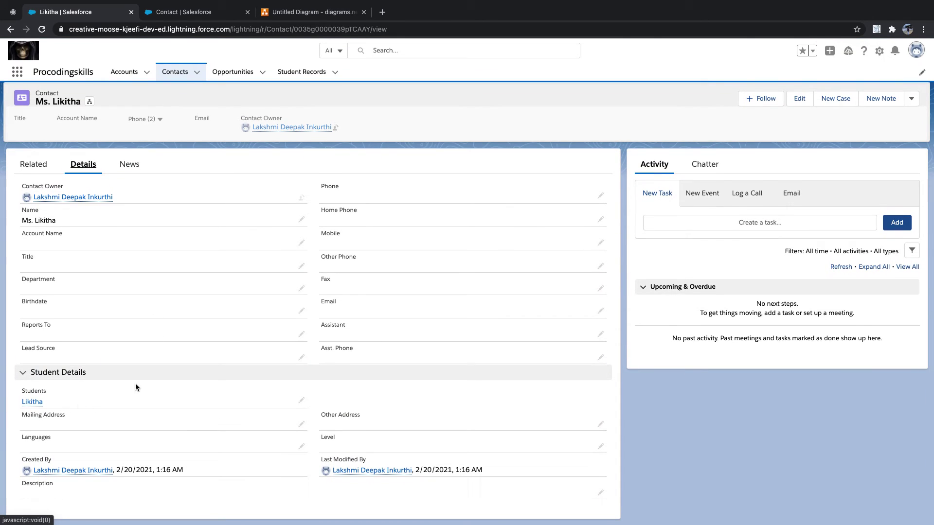
{"action": "left_click", "coordinate": [42, 29]}
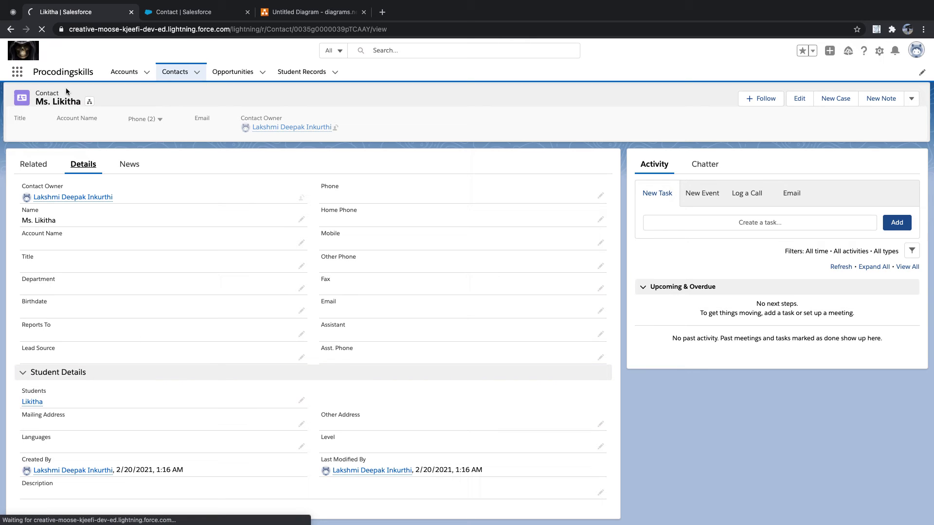
{"action": "left_click", "coordinate": [178, 15]}
{"action": "left_click", "coordinate": [92, 13]}
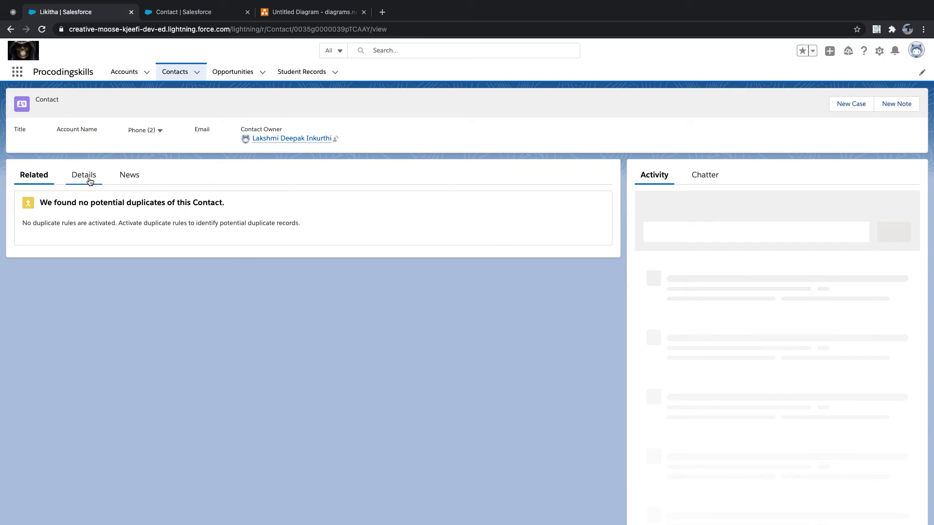
{"action": "left_click", "coordinate": [84, 175]}
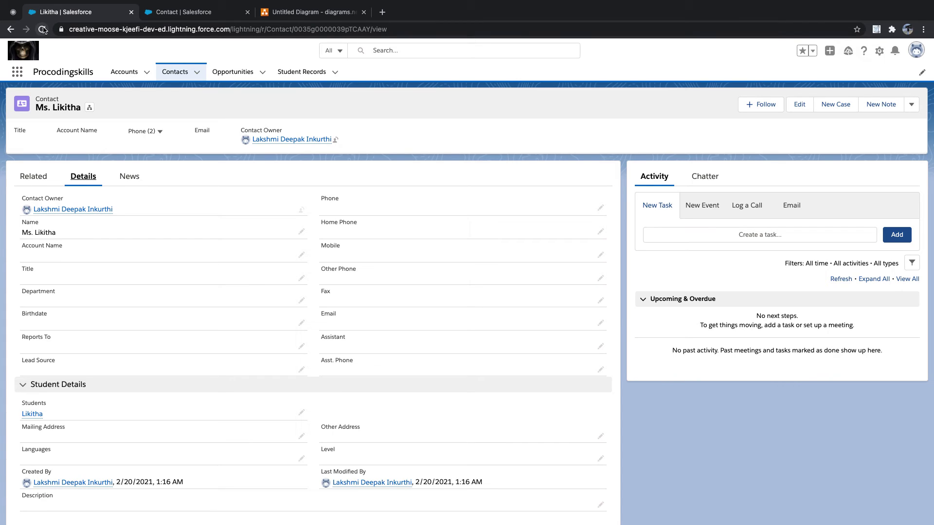
{"action": "left_click", "coordinate": [177, 80]}
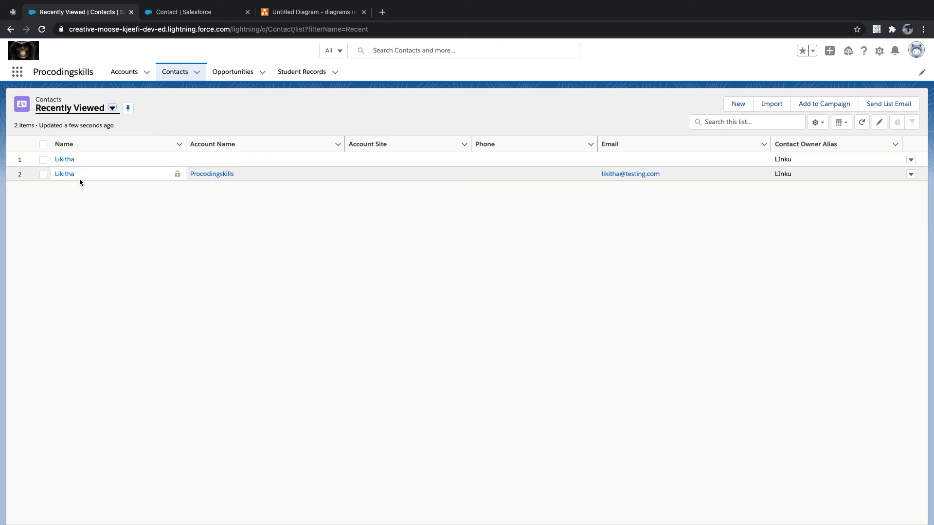
Review the Procodingskills contact's details, then go to the Contact object's page layouts
{"action": "left_click", "coordinate": [68, 175]}
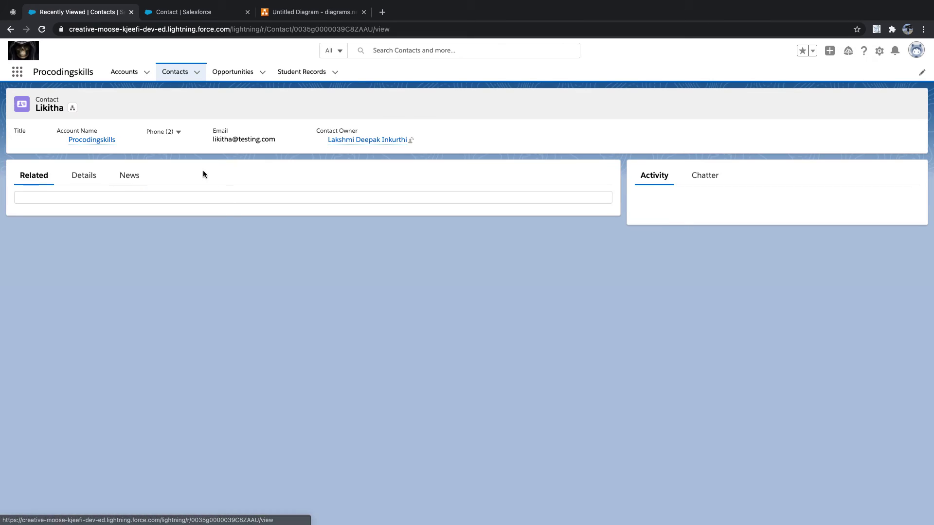
{"action": "left_click", "coordinate": [84, 176]}
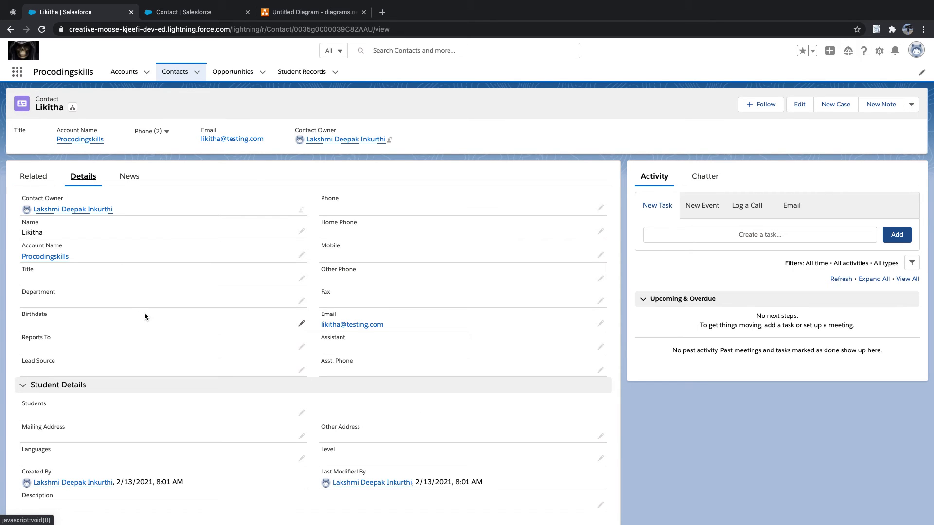
{"action": "scroll", "coordinate": [140, 372], "scroll_direction": "down", "scroll_amount": 1}
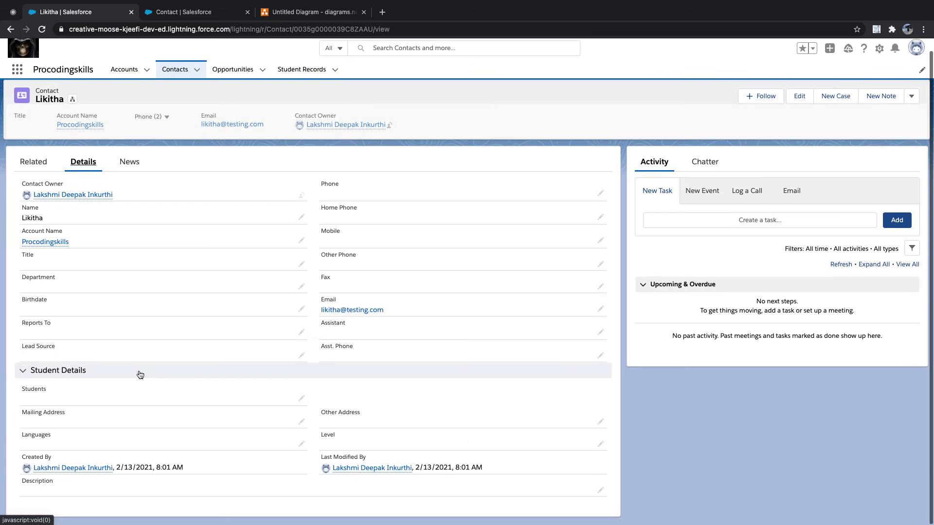
{"action": "scroll", "coordinate": [140, 373], "scroll_direction": "up", "scroll_amount": 1}
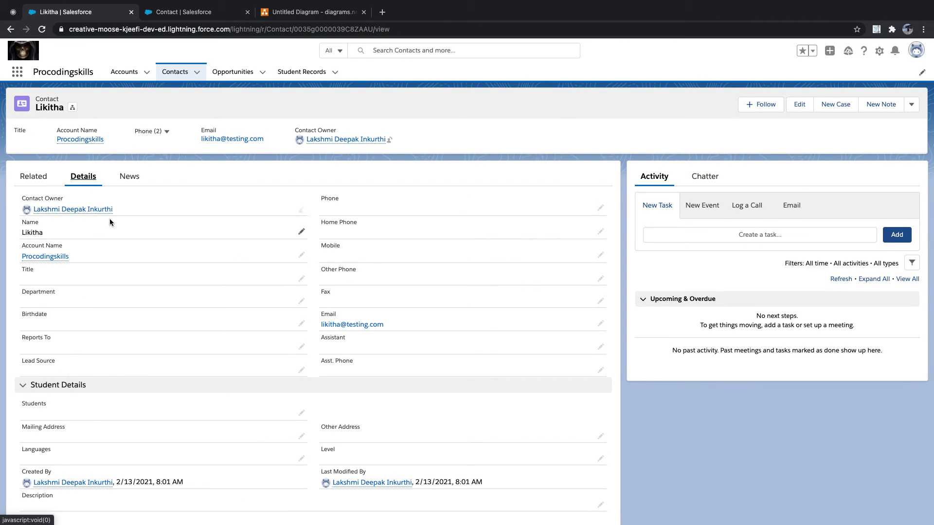
{"action": "left_click", "coordinate": [167, 15]}
{"action": "left_click", "coordinate": [58, 184]}
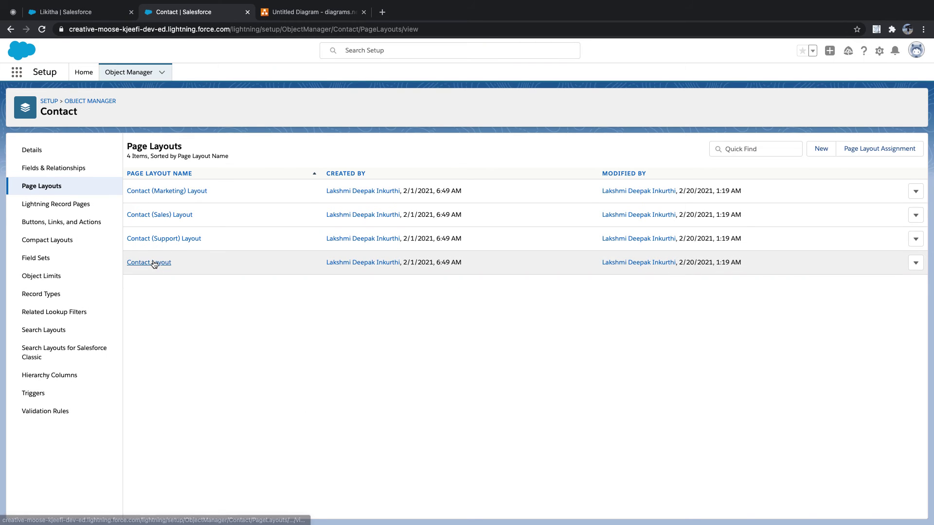
Open Contact Layout for editing and empty-cache hard reload the contact record page
{"action": "left_click", "coordinate": [153, 263]}
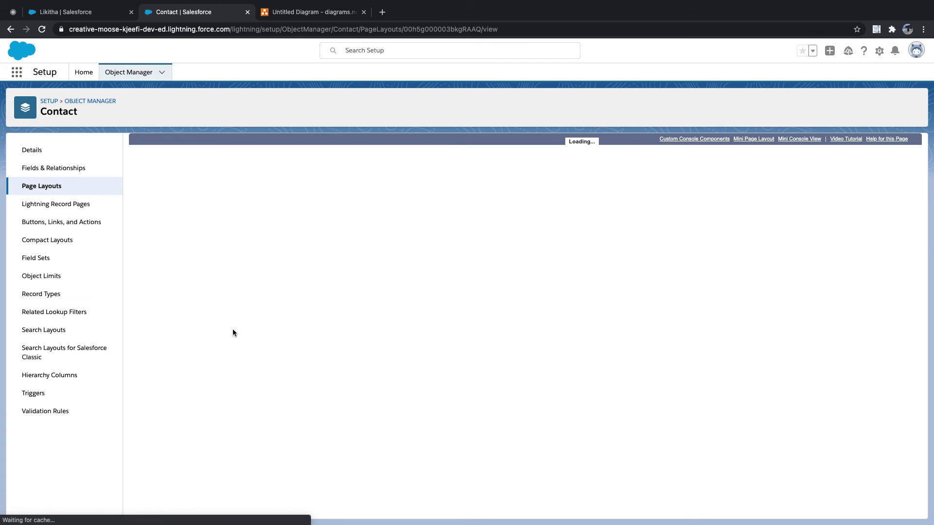
{"action": "scroll", "coordinate": [250, 313], "scroll_direction": "down", "scroll_amount": 5}
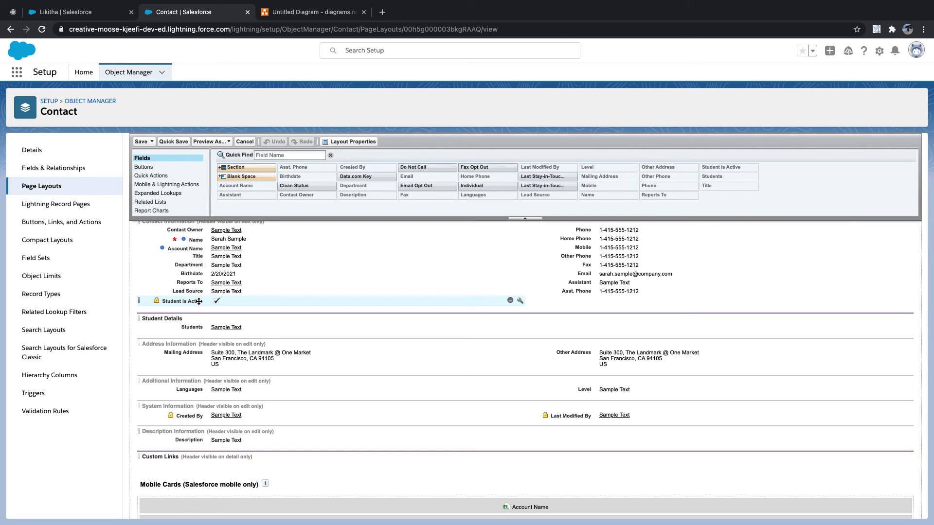
{"action": "left_click", "coordinate": [98, 12]}
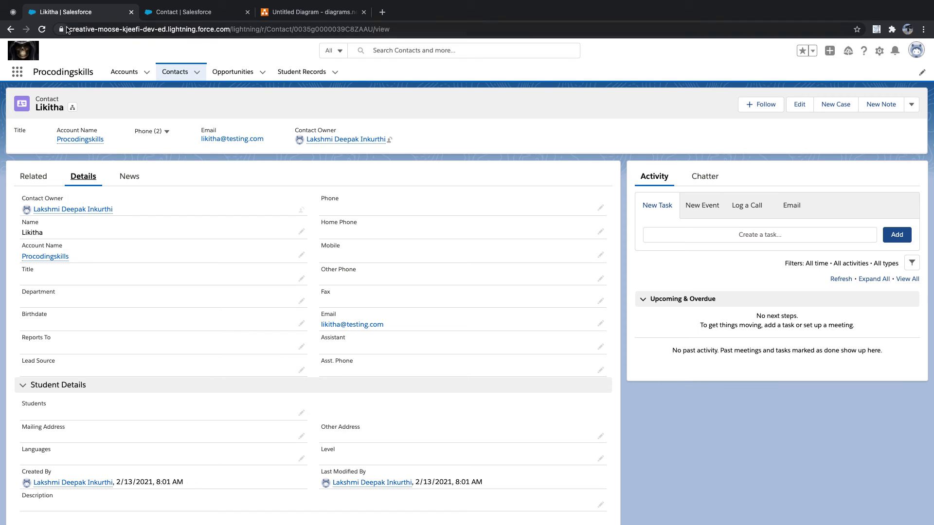
{"action": "right_click", "coordinate": [515, 105]}
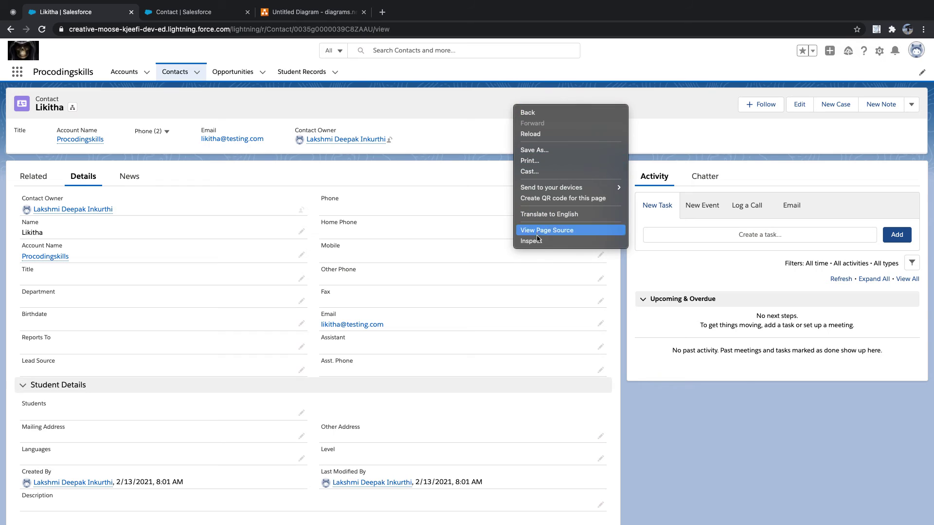
{"action": "key", "text": "Escape"}
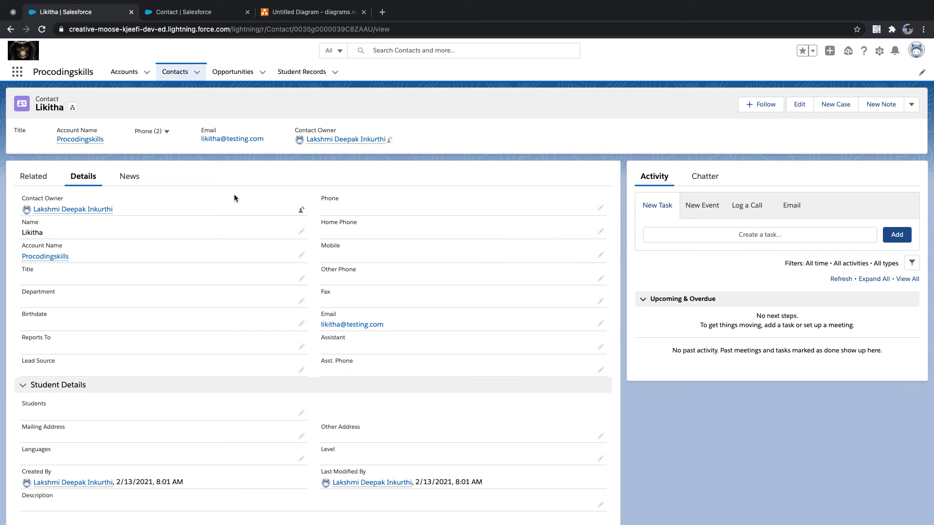
{"action": "right_click", "coordinate": [42, 29]}
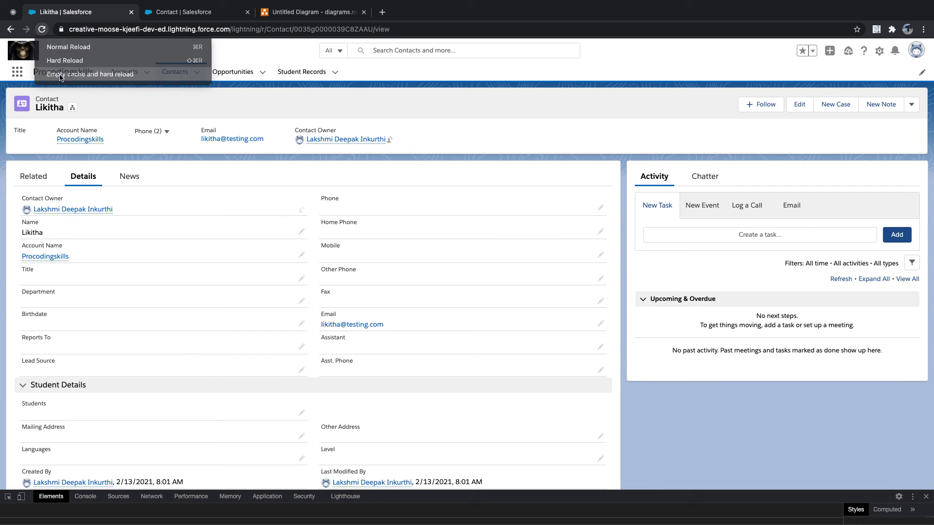
{"action": "left_click", "coordinate": [97, 74]}
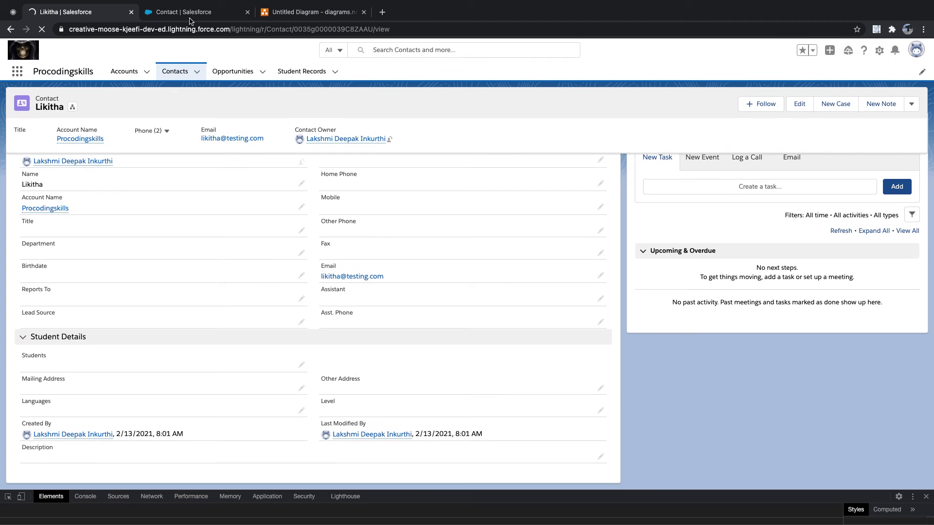
{"action": "left_click", "coordinate": [197, 12]}
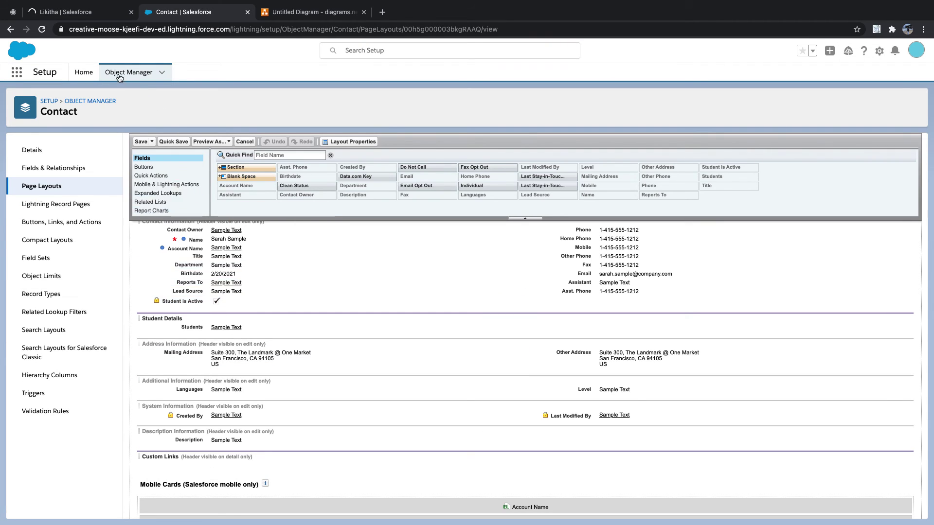
Drag Student is Active from Contact Information into Student Details' right column, beside Students
{"action": "left_click_drag", "start_coordinate": [190, 301], "coordinate": [638, 323]}
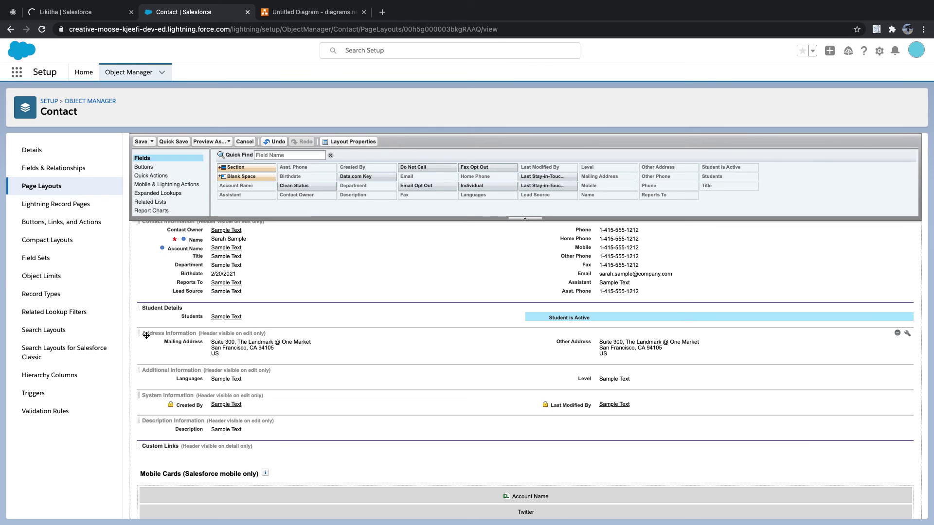
{"action": "mouse_move", "coordinate": [82, 12]}
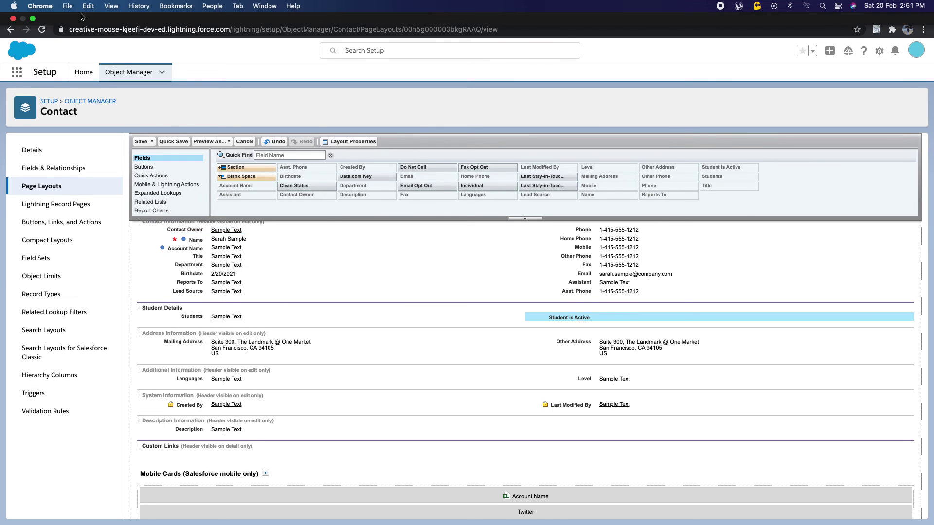
{"action": "left_click", "coordinate": [82, 37]}
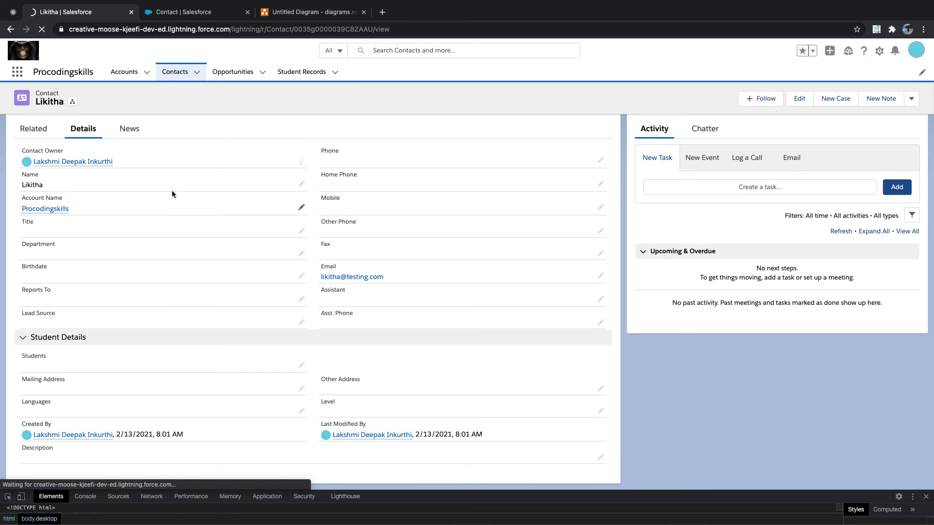
{"action": "left_click", "coordinate": [235, 15]}
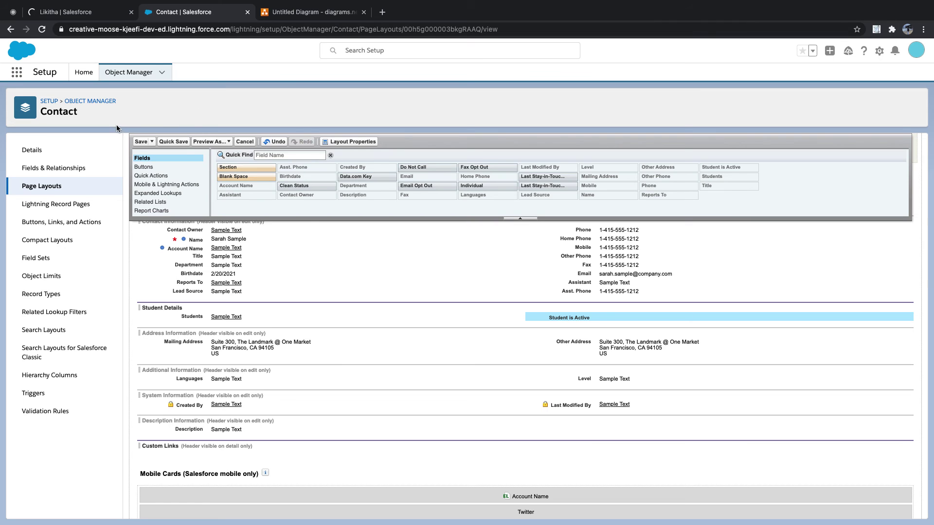
{"action": "left_click", "coordinate": [880, 50]}
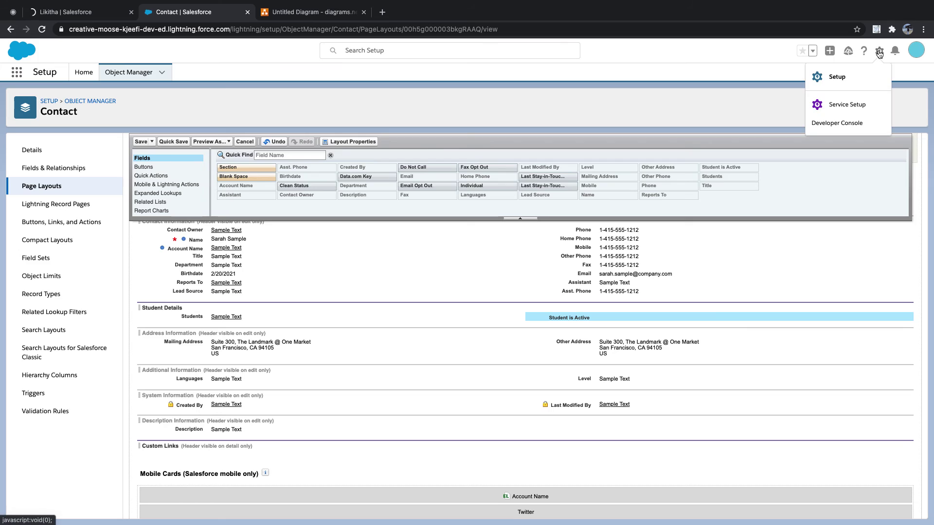
{"action": "left_click", "coordinate": [837, 77]}
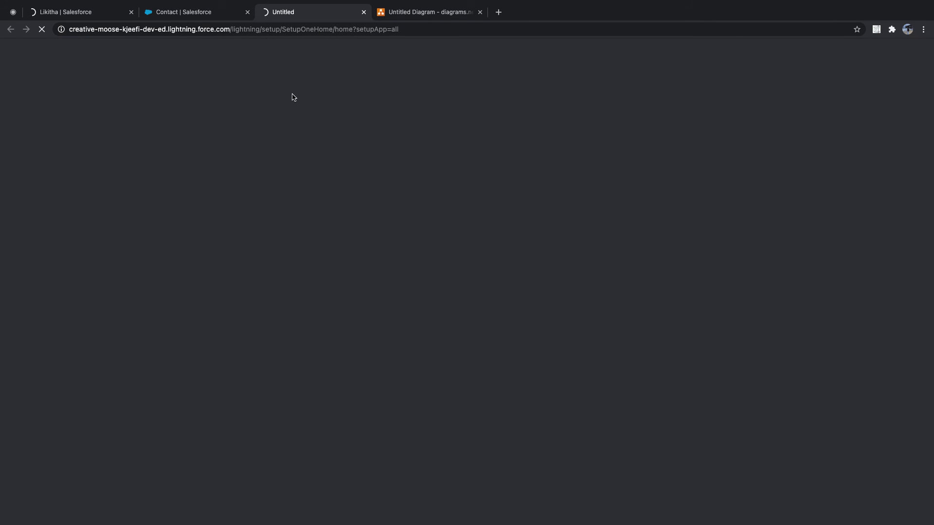
{"action": "left_click", "coordinate": [90, 14]}
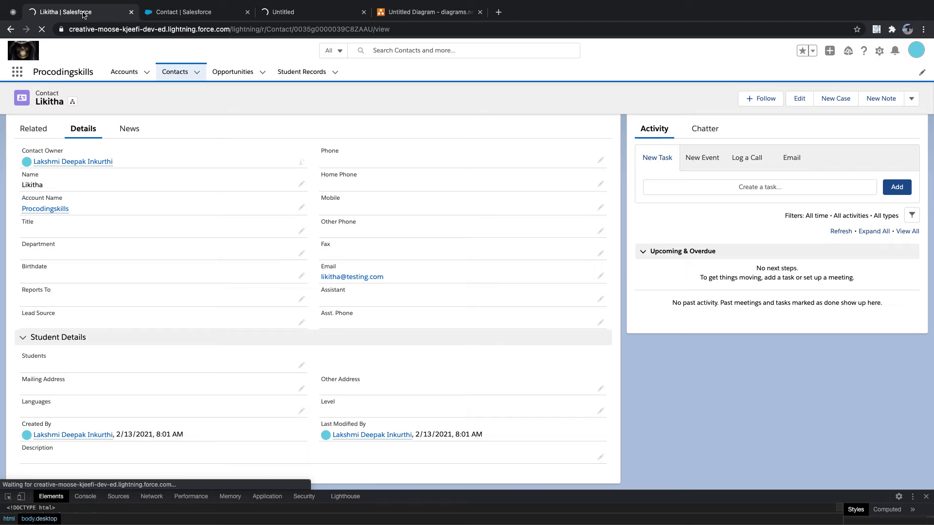
{"action": "left_click", "coordinate": [297, 14]}
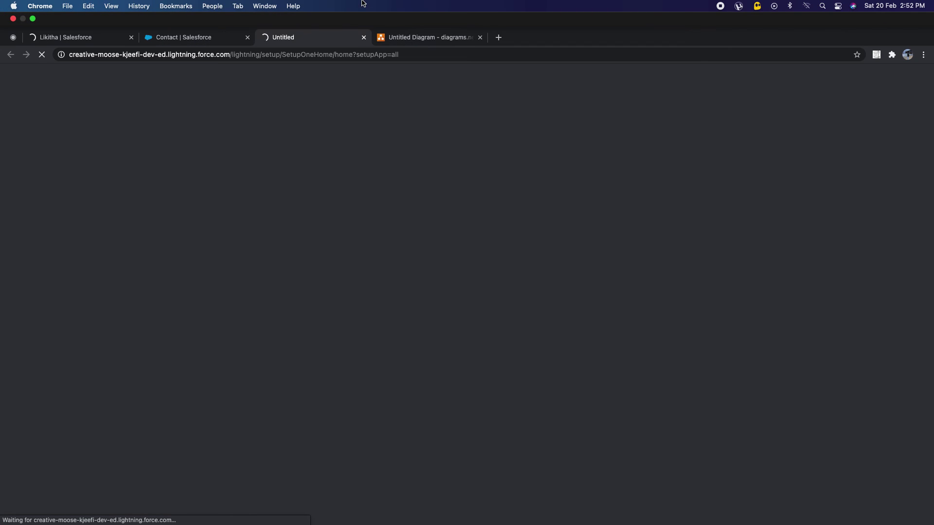
{"action": "left_click", "coordinate": [82, 14]}
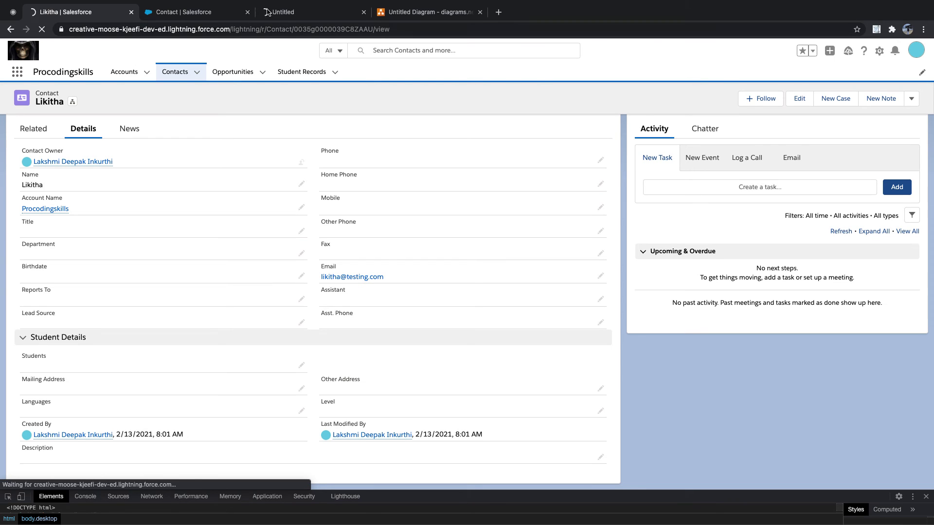
{"action": "left_click", "coordinate": [297, 13]}
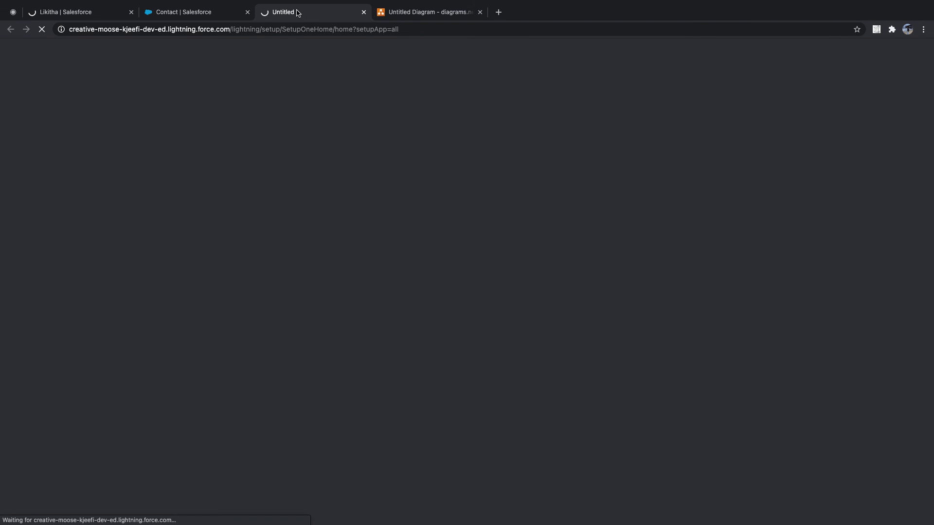
Open speedtest.googlefiber.net in a new tab to check the network speed
{"action": "left_click", "coordinate": [500, 38]}
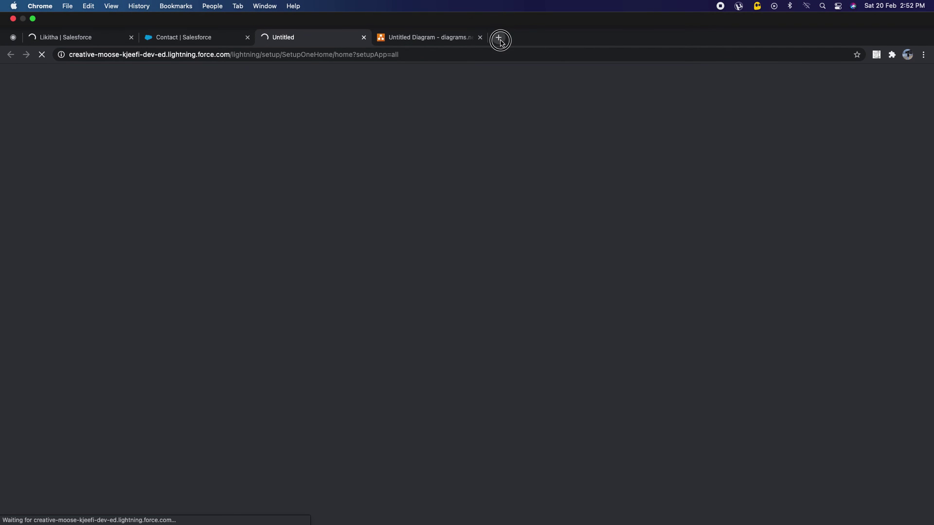
{"action": "type", "text": "speedtest.googlefiber.net"}
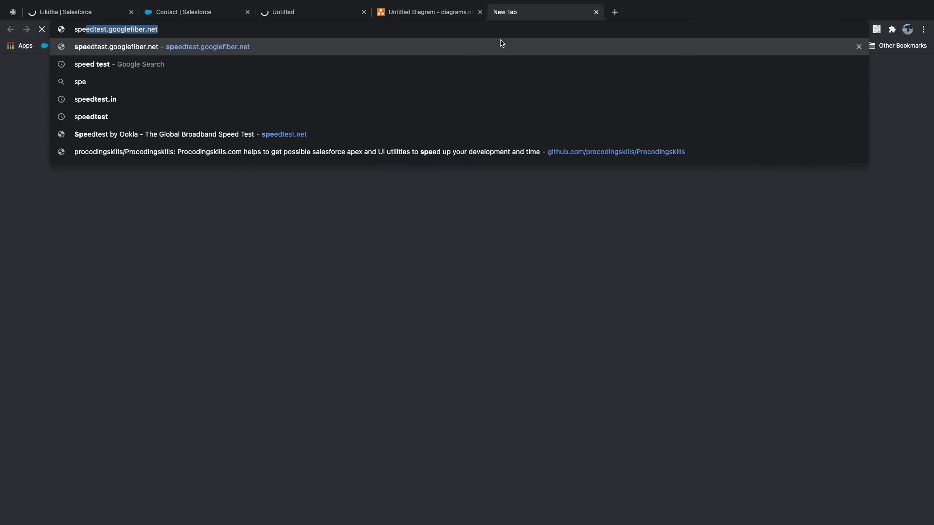
{"action": "key", "text": "Return"}
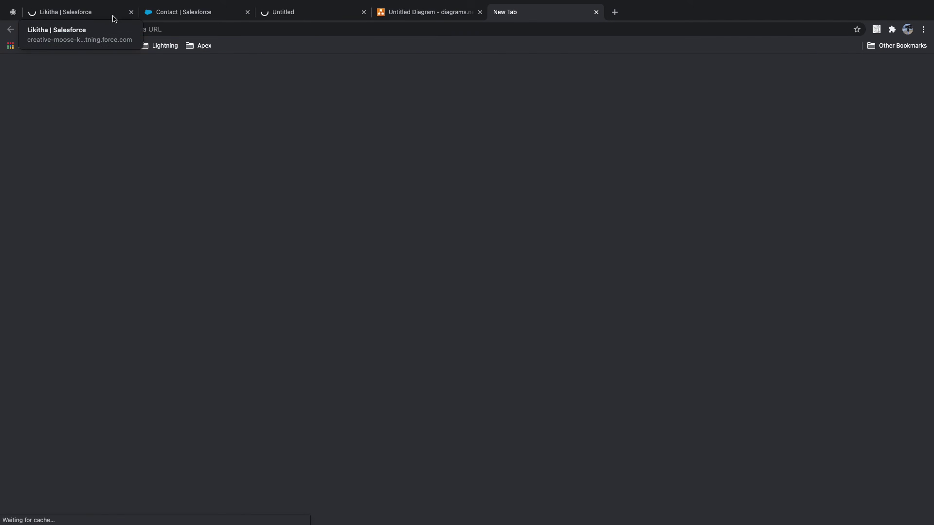
{"action": "left_click", "coordinate": [210, 30]}
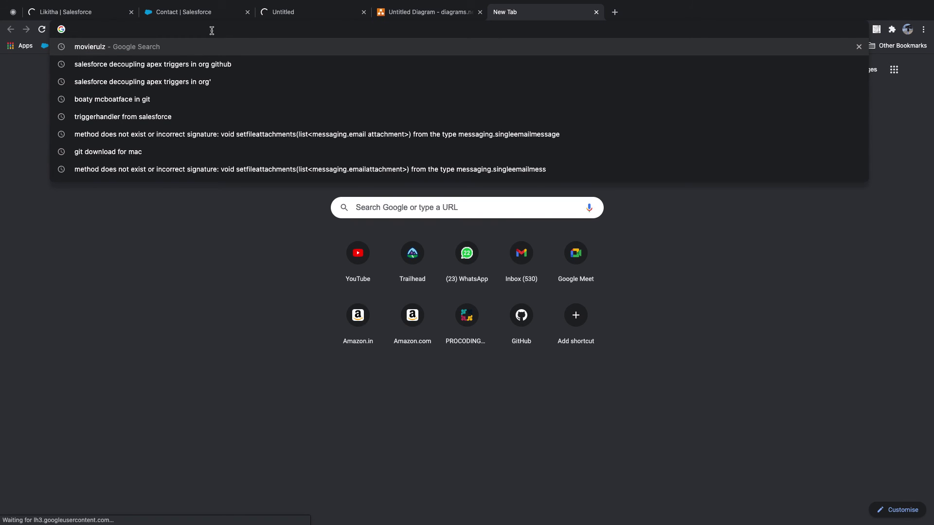
{"action": "type", "text": "sp"}
{"action": "key", "text": "Return"}
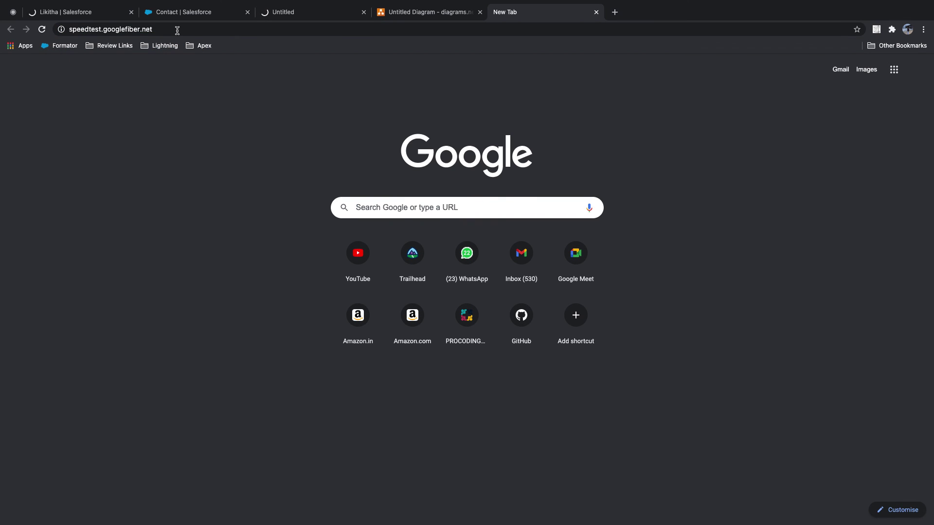
Close the extra tab, the stalled Setup tab and DevTools, returning to the layout editor
{"action": "left_click", "coordinate": [79, 11]}
{"action": "left_click", "coordinate": [42, 29]}
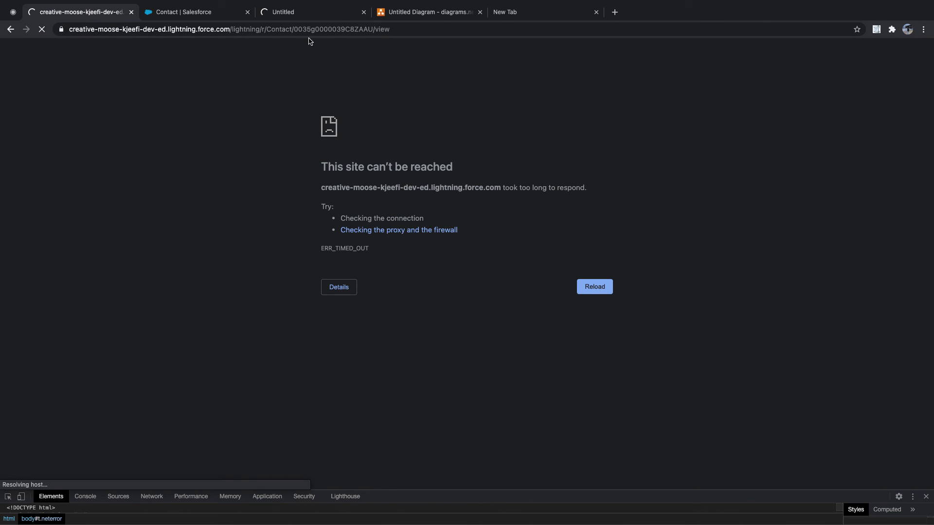
{"action": "left_click", "coordinate": [596, 13]}
{"action": "left_click", "coordinate": [300, 13]}
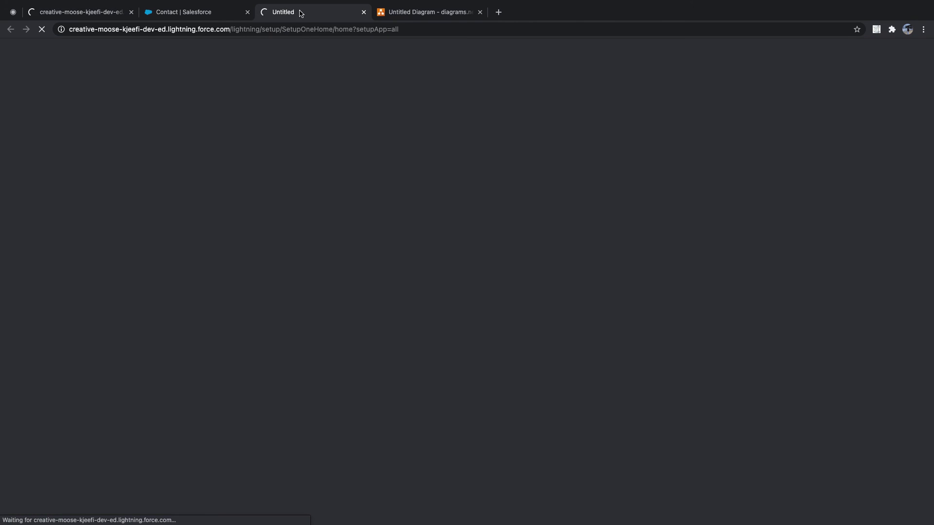
{"action": "left_click", "coordinate": [92, 16]}
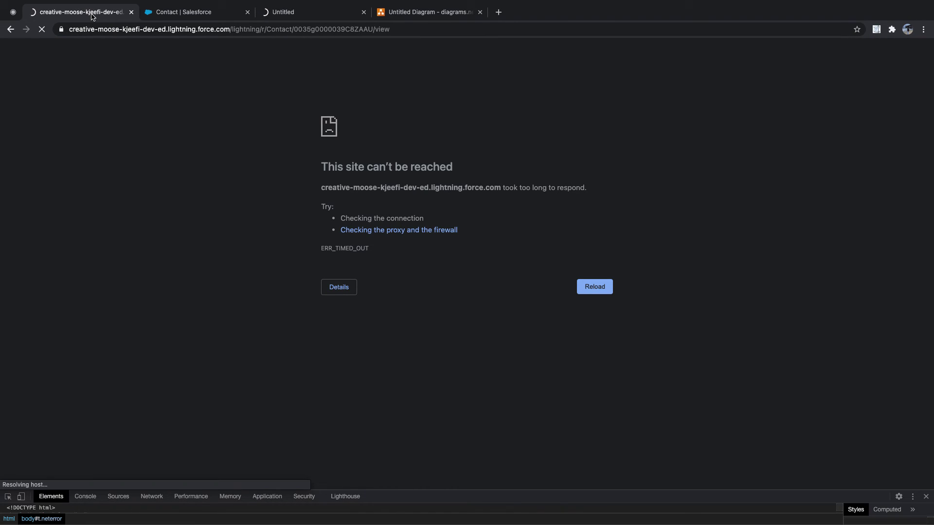
{"action": "left_click", "coordinate": [364, 12]}
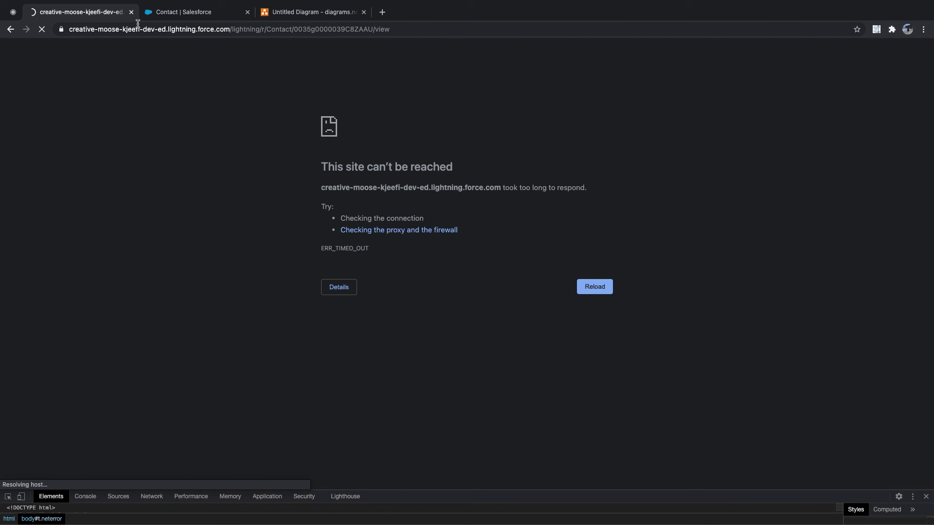
{"action": "left_click", "coordinate": [926, 497]}
{"action": "left_click", "coordinate": [193, 15]}
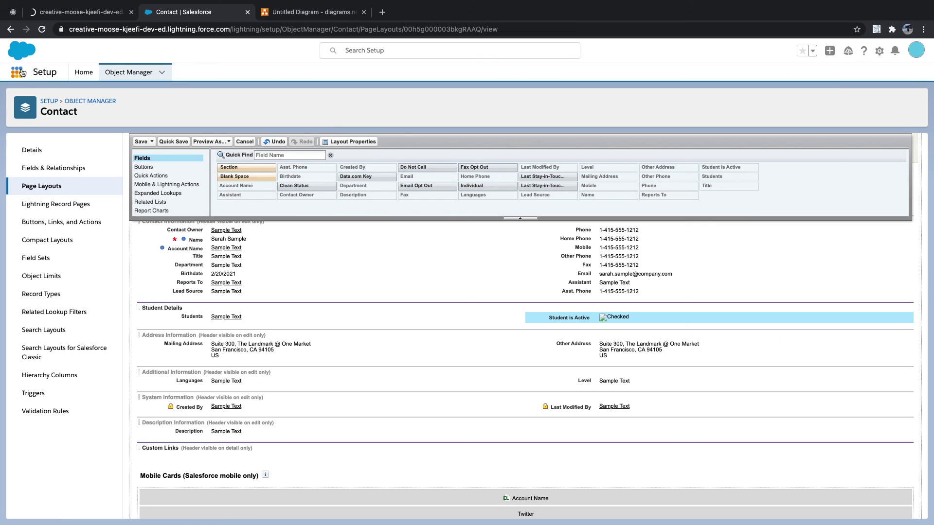
Cut the org address from the timed-out tab, close it, and load the org in a new tab
{"action": "left_click", "coordinate": [69, 15]}
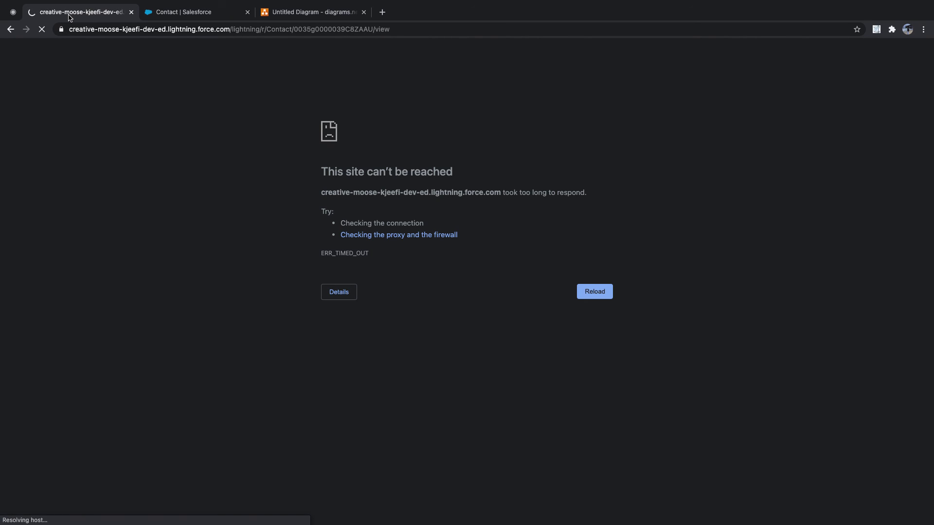
{"action": "left_click_drag", "start_coordinate": [234, 26], "coordinate": [461, 21]}
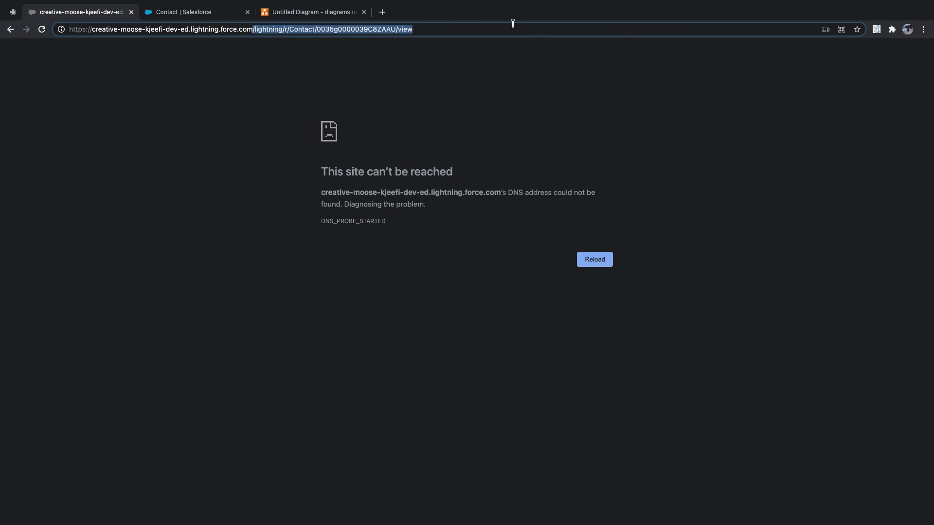
{"action": "key", "text": "BackSpace"}
{"action": "key", "text": "super+a"}
{"action": "key", "text": "super+c"}
{"action": "key", "text": "BackSpace"}
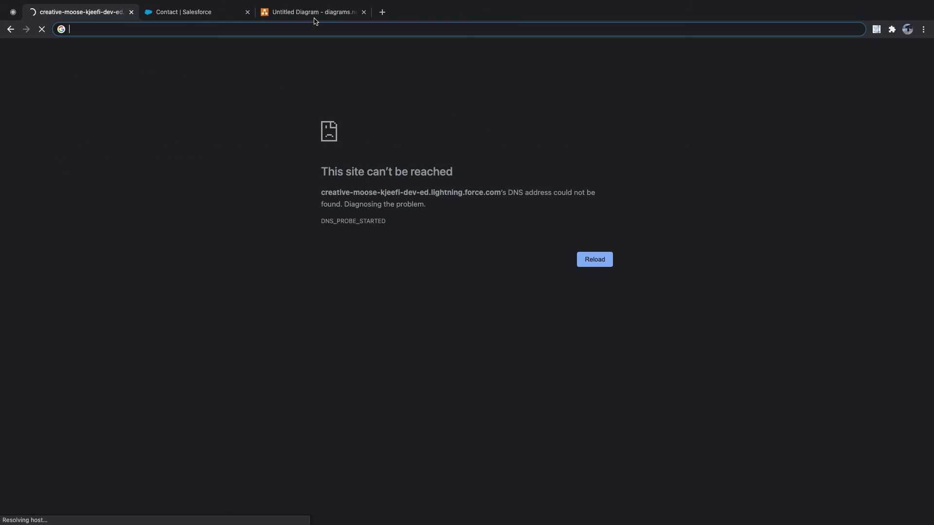
{"action": "left_click", "coordinate": [131, 12]}
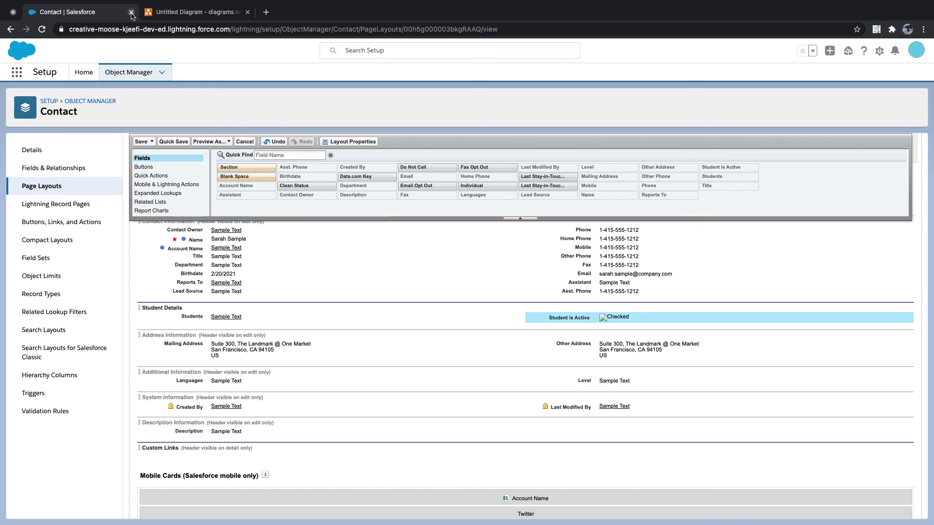
{"action": "left_click", "coordinate": [266, 13]}
{"action": "key", "text": "super+v"}
{"action": "key", "text": "Return"}
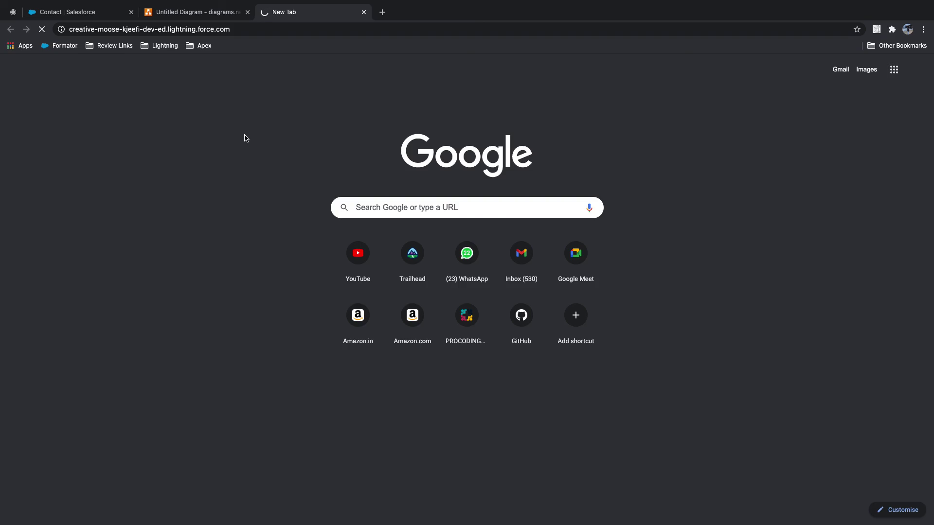
{"action": "key", "text": "F4"}
{"action": "scroll", "coordinate": [138, 145], "scroll_direction": "left", "scroll_amount": 3}
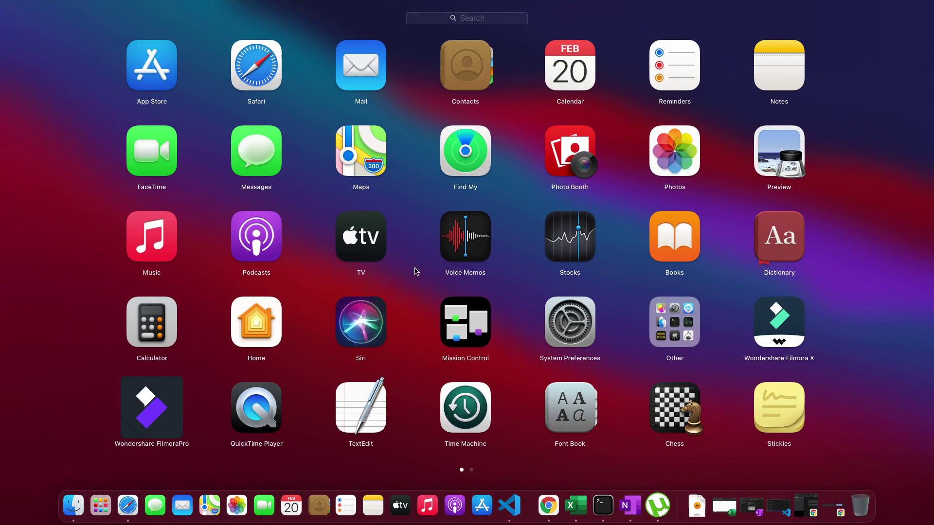
{"action": "scroll", "coordinate": [487, 257], "scroll_direction": "right", "scroll_amount": 3}
{"action": "left_click", "coordinate": [346, 78]}
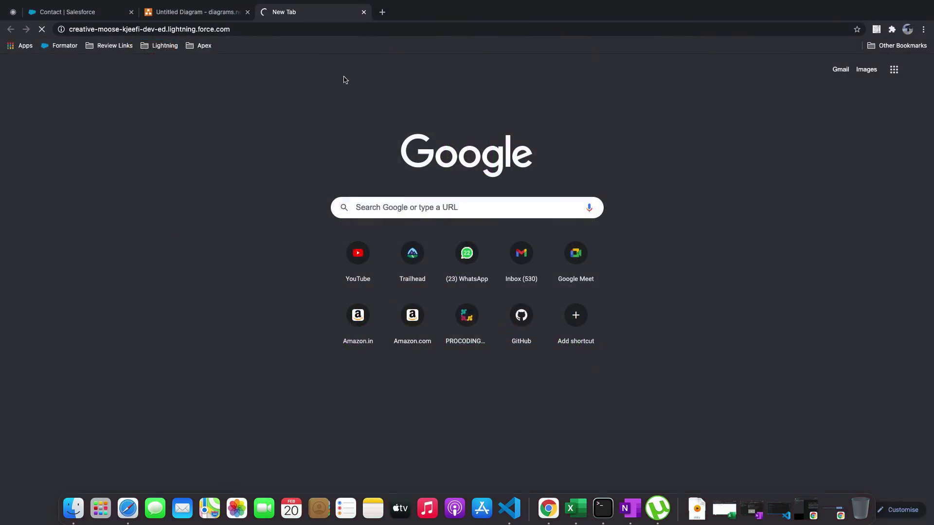
Open another speed test tab, then save the Contact page layout
{"action": "left_click", "coordinate": [382, 11]}
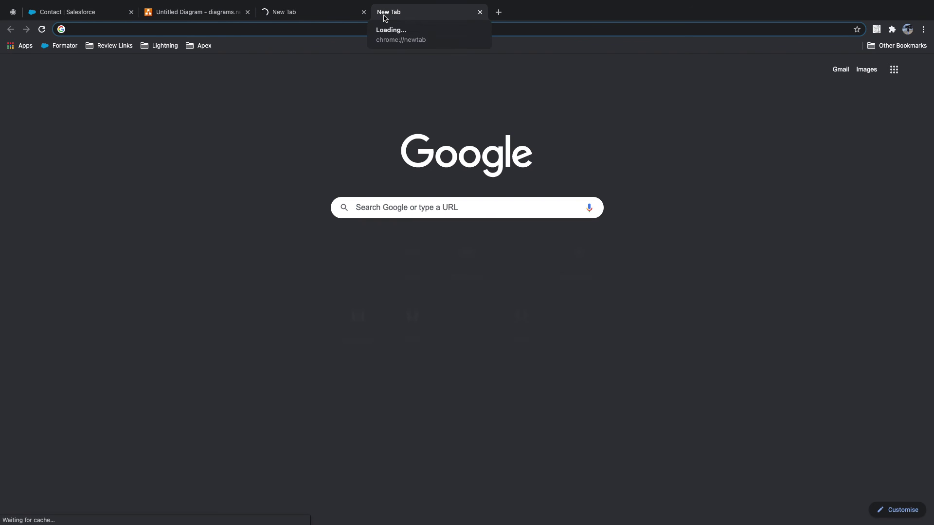
{"action": "type", "text": "spe"}
{"action": "key", "text": "Return"}
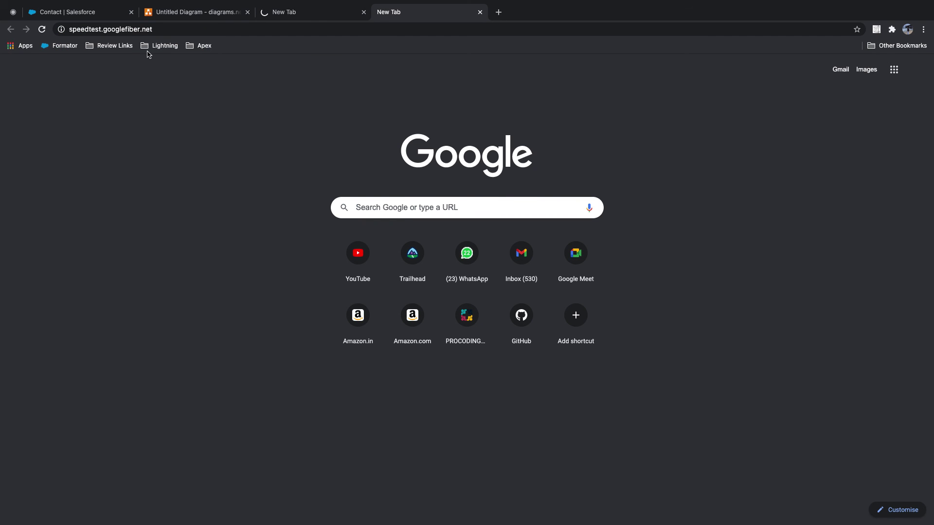
{"action": "left_click", "coordinate": [94, 13]}
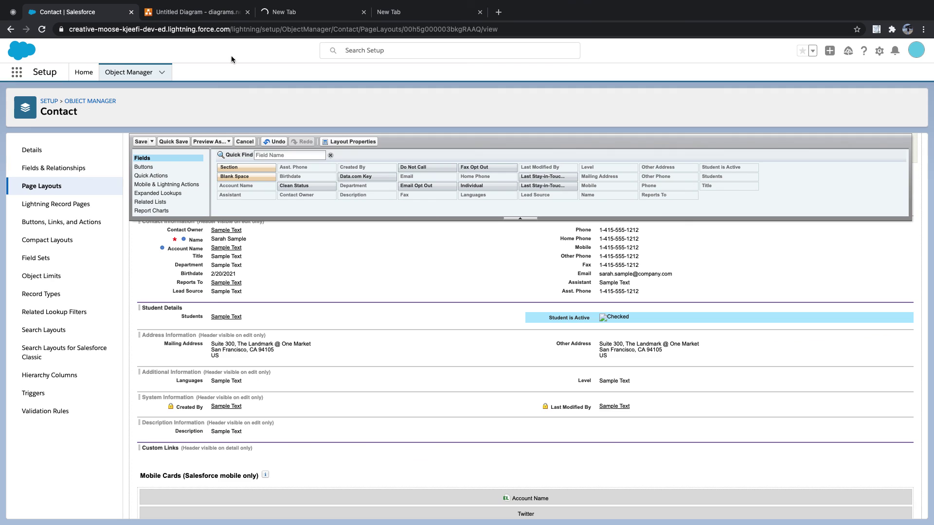
{"action": "left_click", "coordinate": [142, 140]}
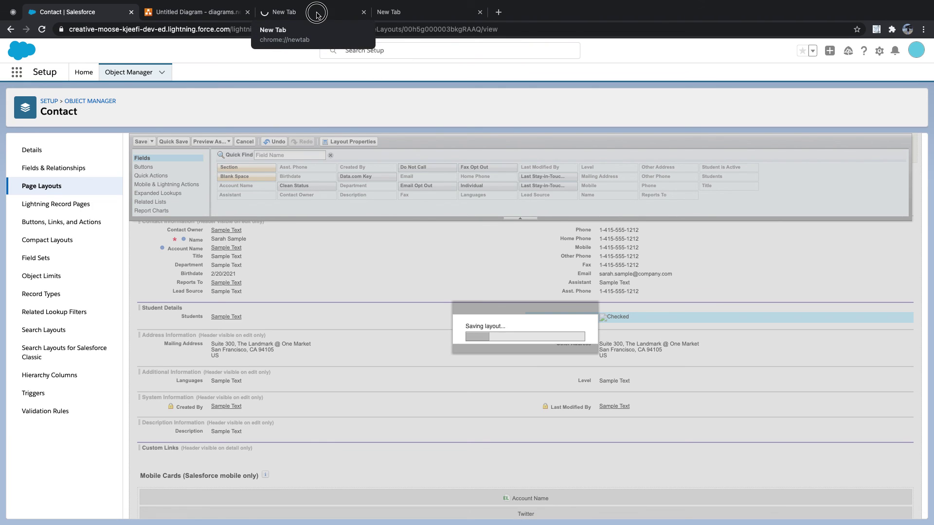
Check the other browser tabs and return while the Contact layout continues saving
{"action": "left_click", "coordinate": [319, 15]}
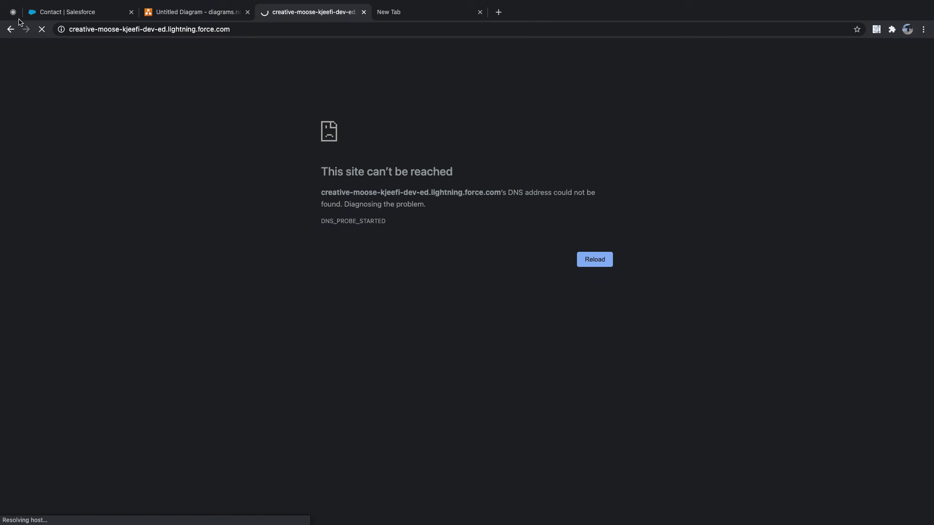
{"action": "left_click", "coordinate": [62, 16]}
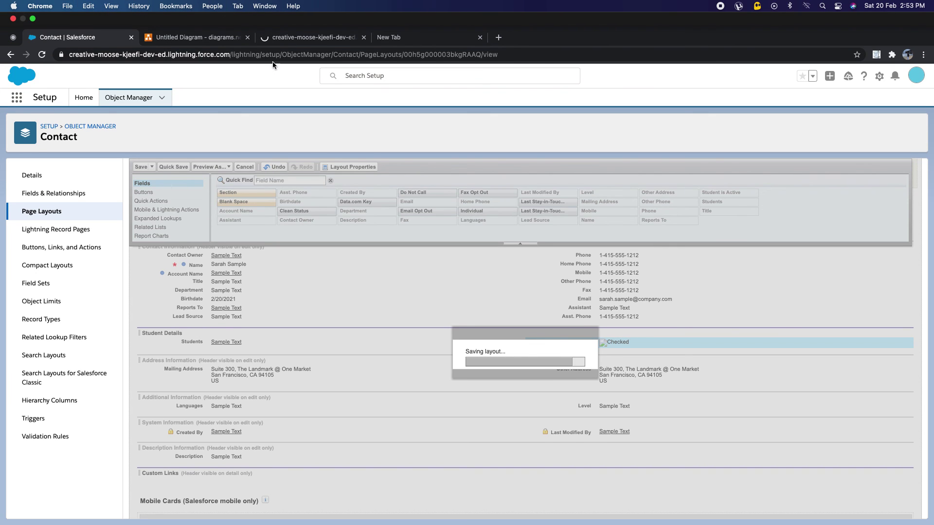
{"action": "left_click", "coordinate": [294, 37]}
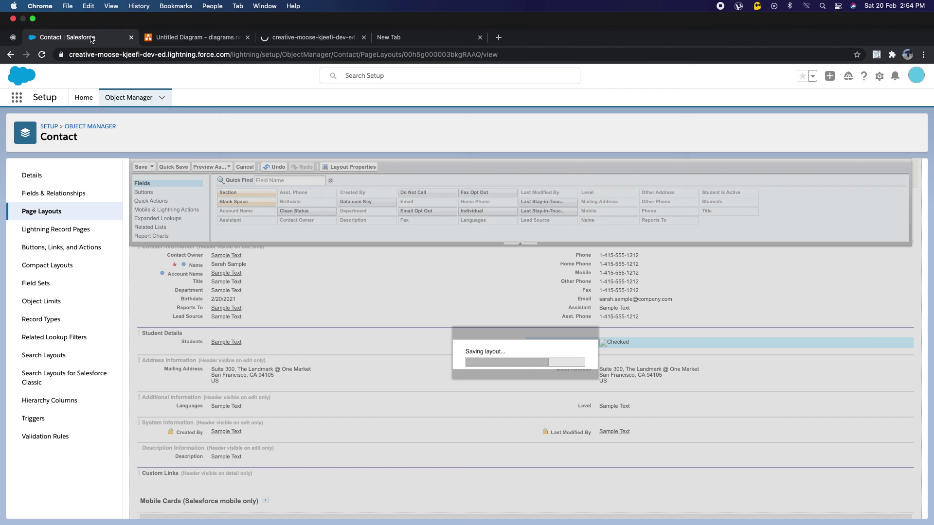
{"action": "left_click", "coordinate": [93, 38]}
{"action": "left_click", "coordinate": [14, 38]}
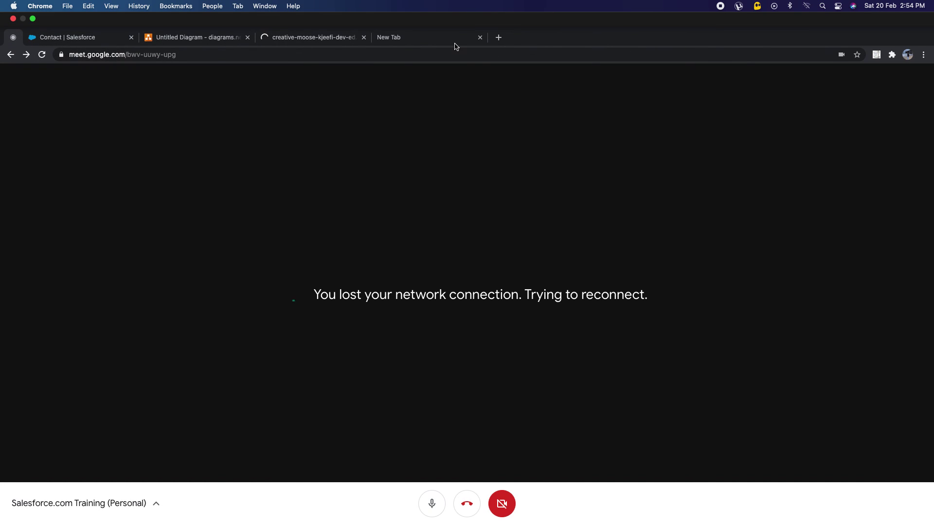
{"action": "left_click", "coordinate": [107, 41]}
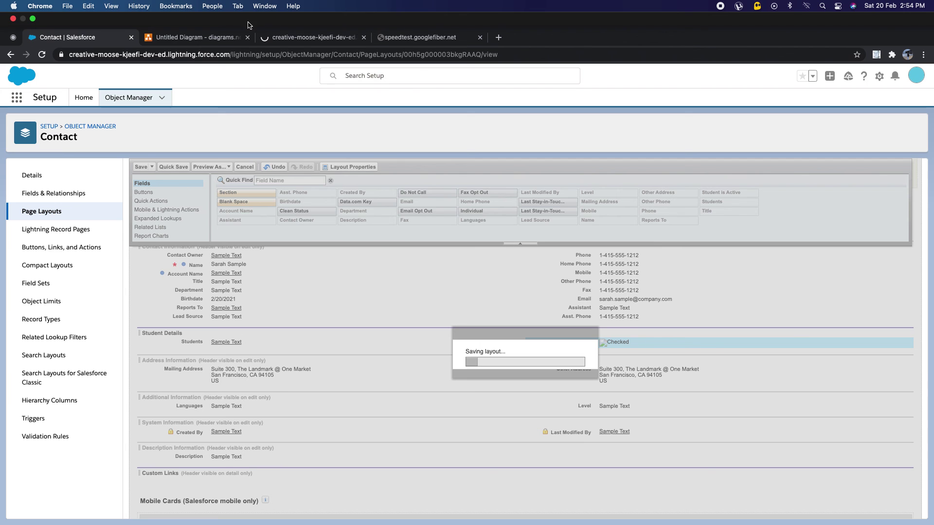